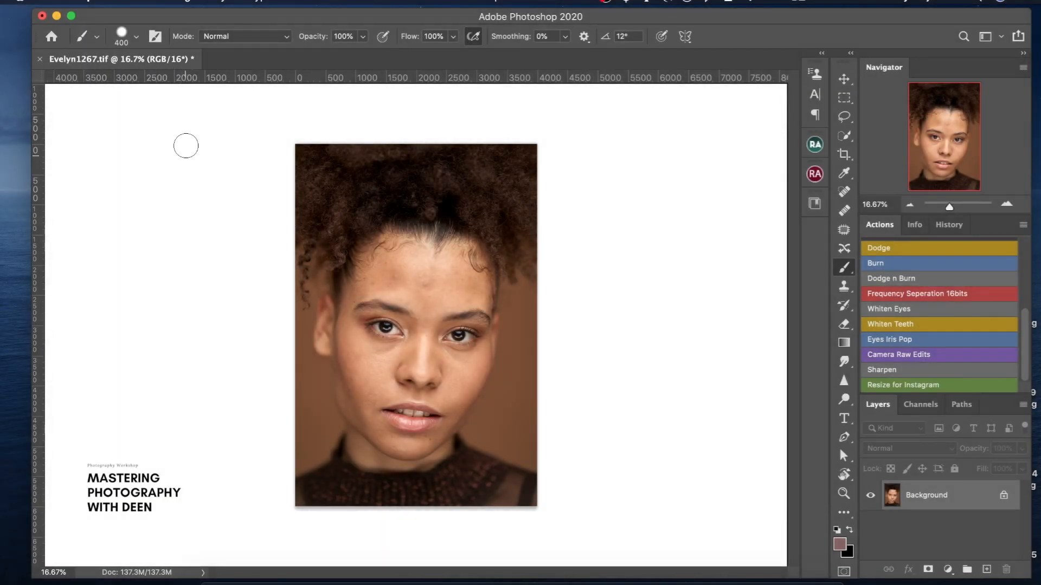
Step: Set the portrait's image mode to 16 Bits/Channel
left_click(183, 1)
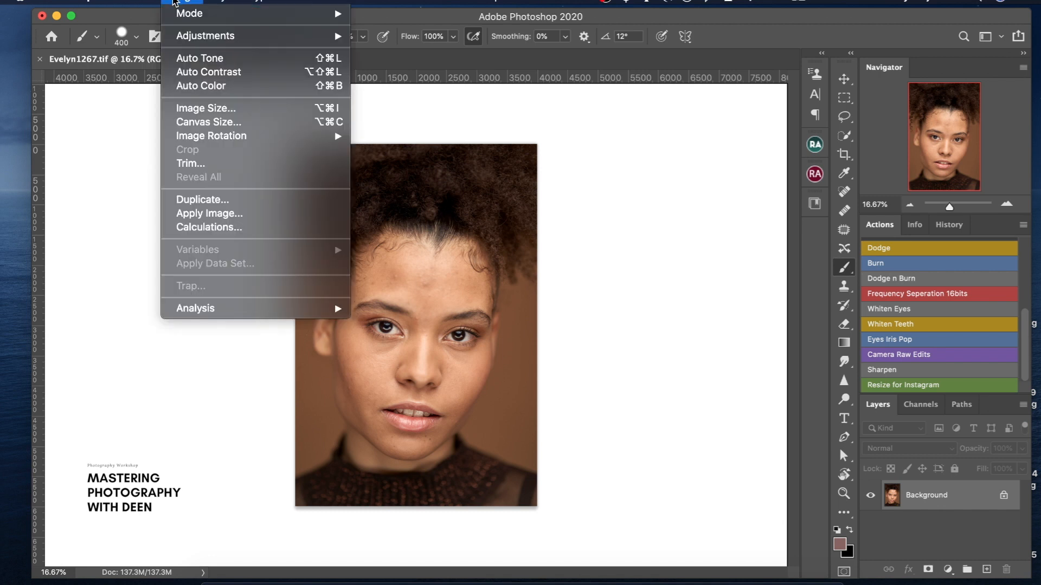
mouse_move(186, 15)
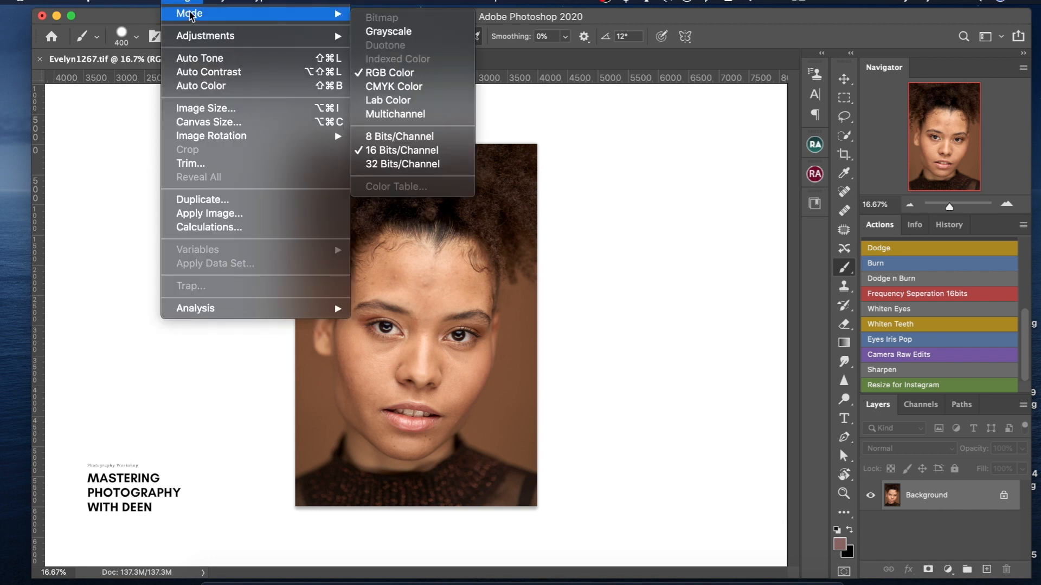
mouse_move(285, 38)
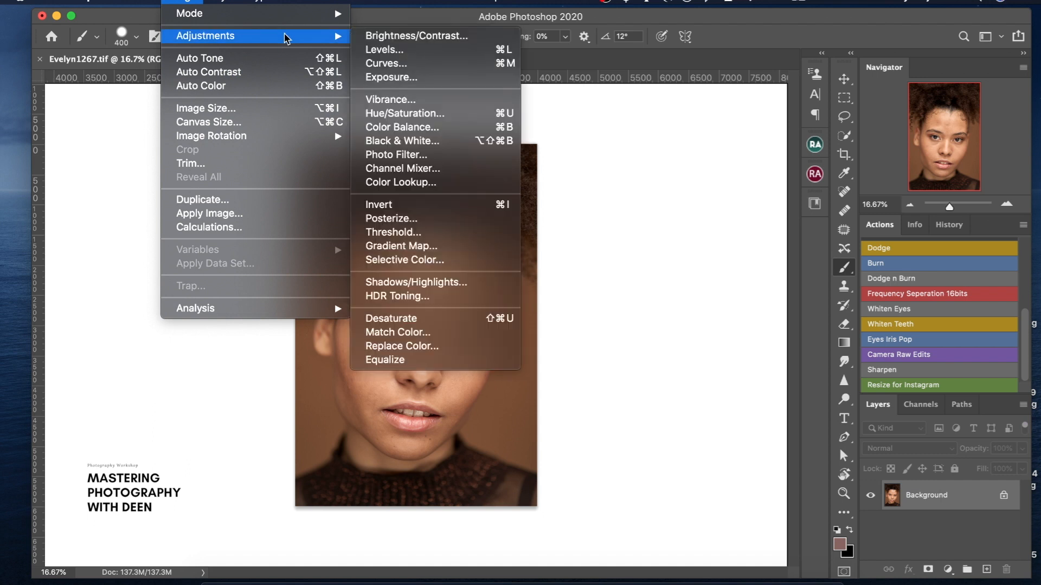
left_click(184, 25)
key("super")
left_click(182, 2)
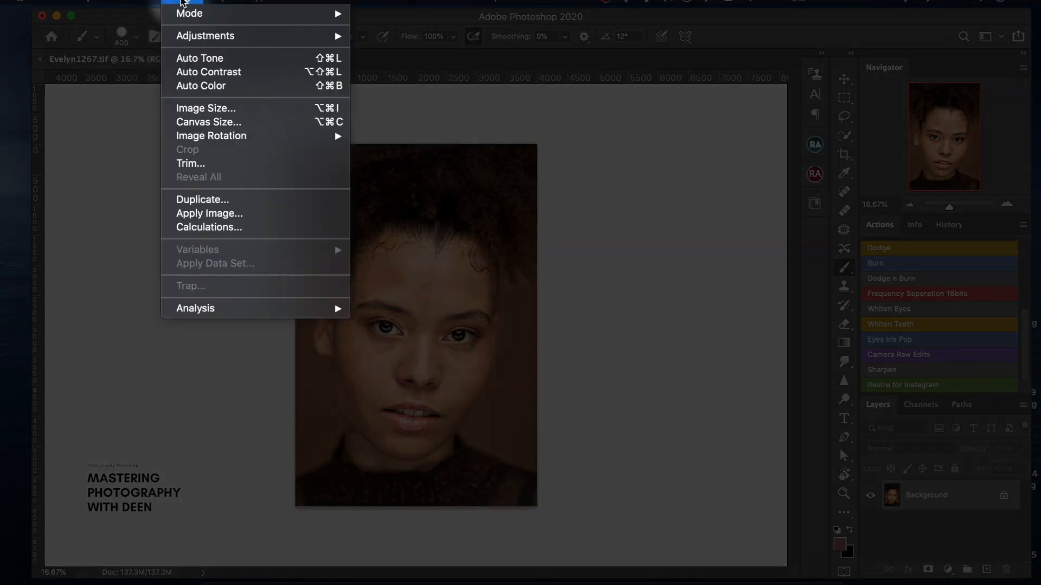
mouse_move(193, 17)
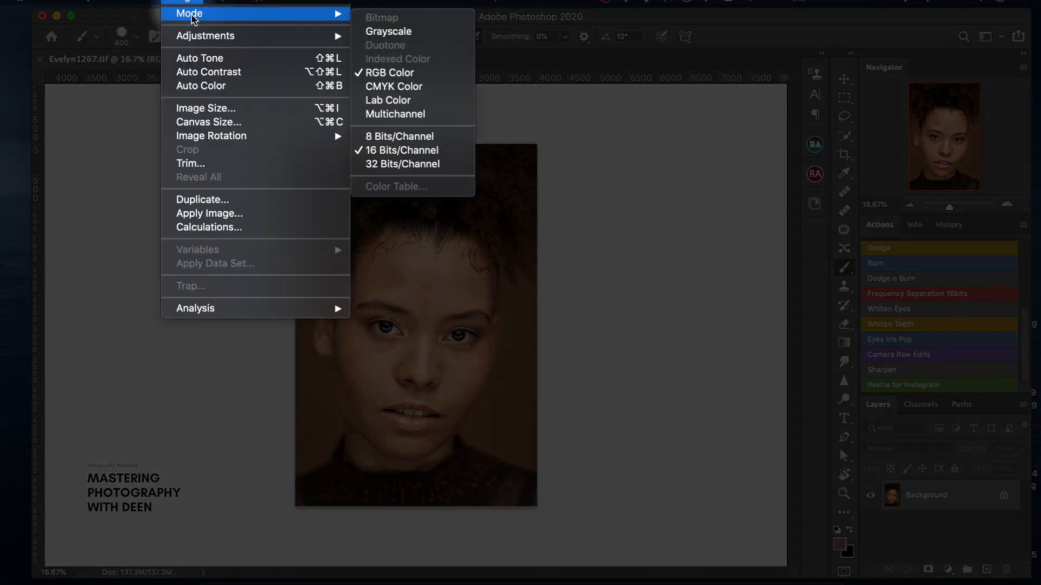
left_click(406, 155)
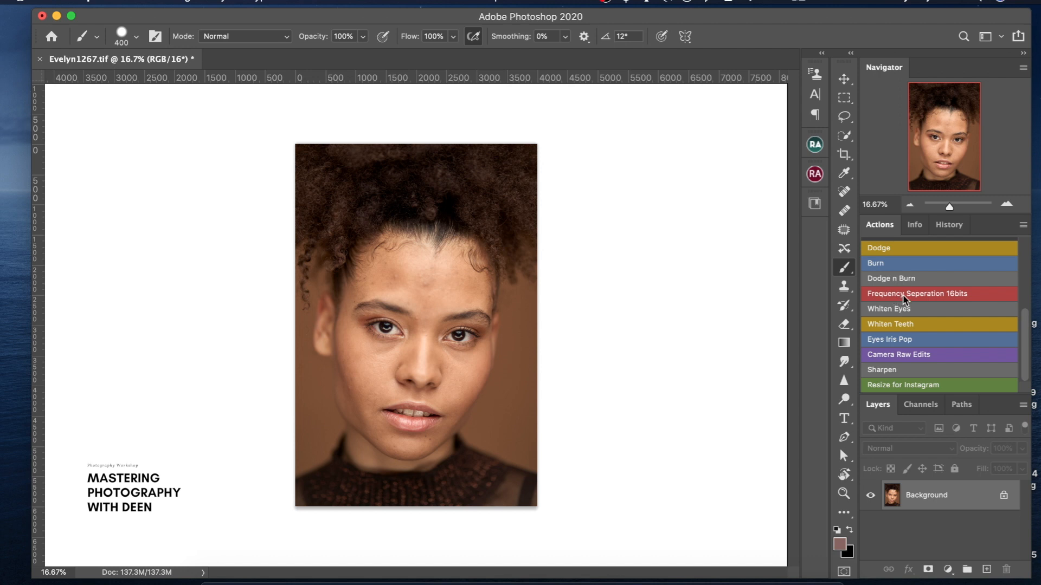
Step: Run the Frequency Seperation 16bits action through to its Gaussian Blur settings and preview the forehead skin
left_click(927, 296)
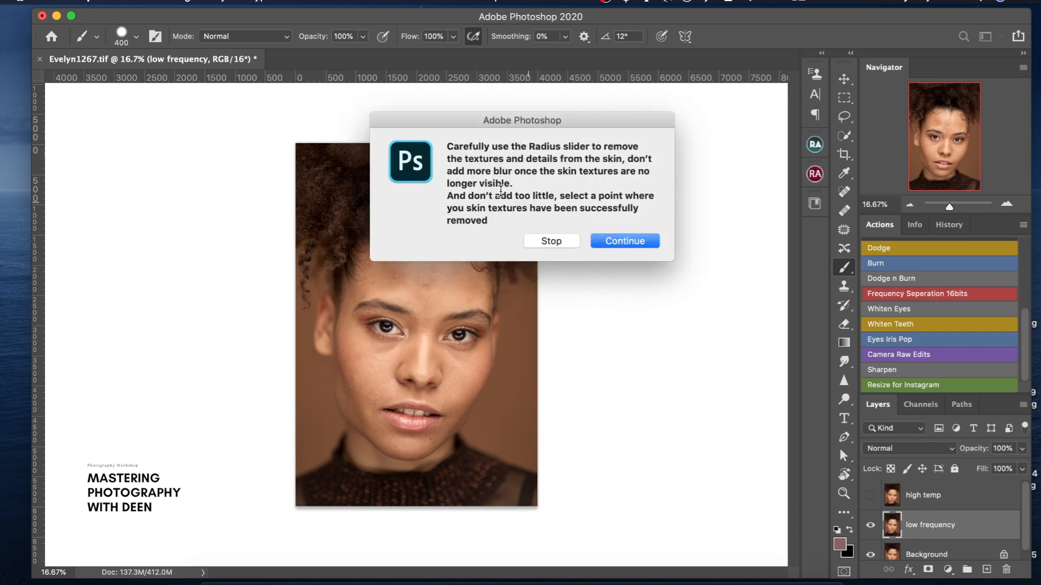
left_click(615, 240)
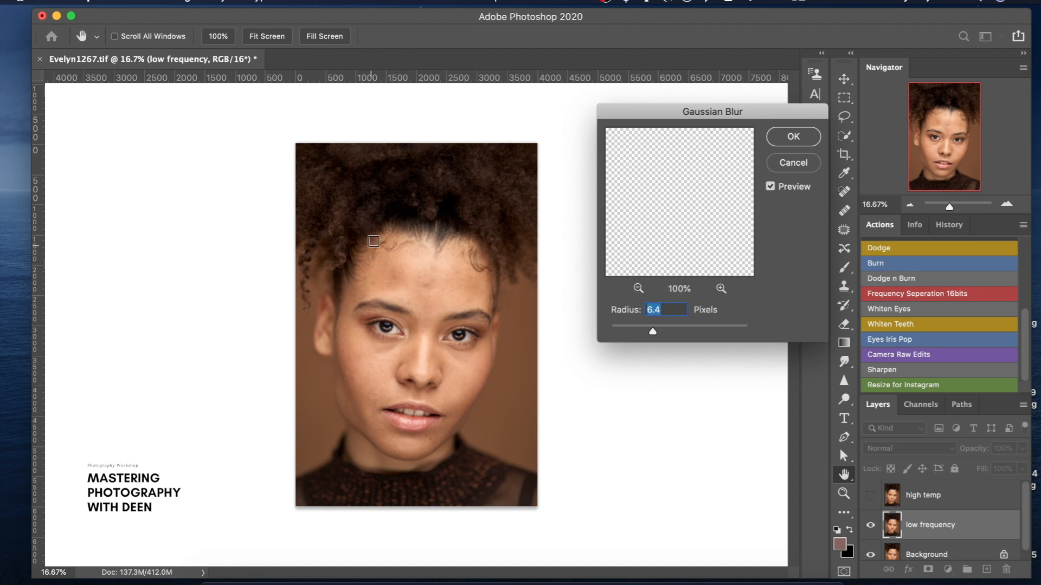
left_click(394, 261)
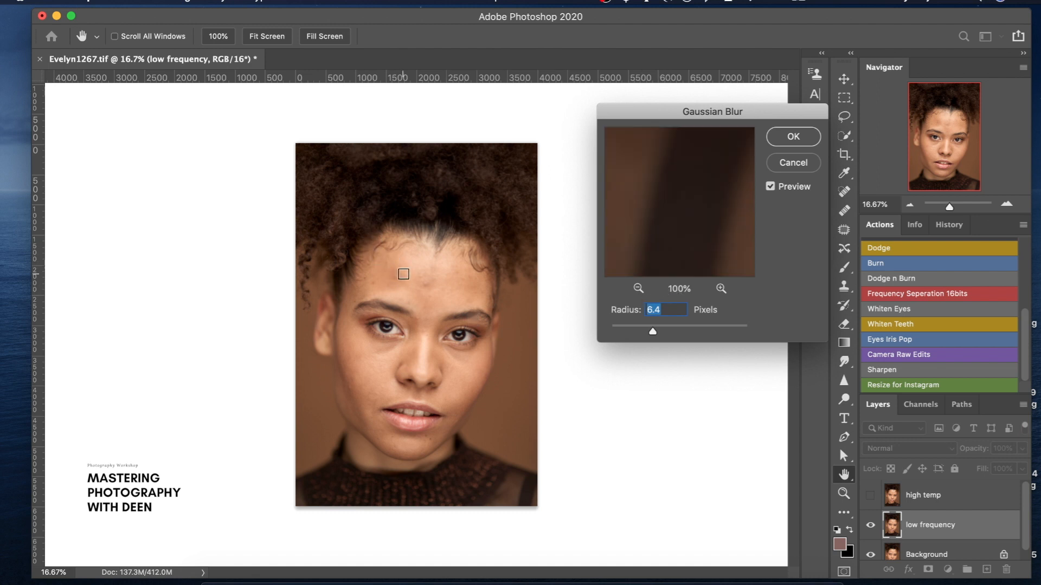
left_click(404, 278)
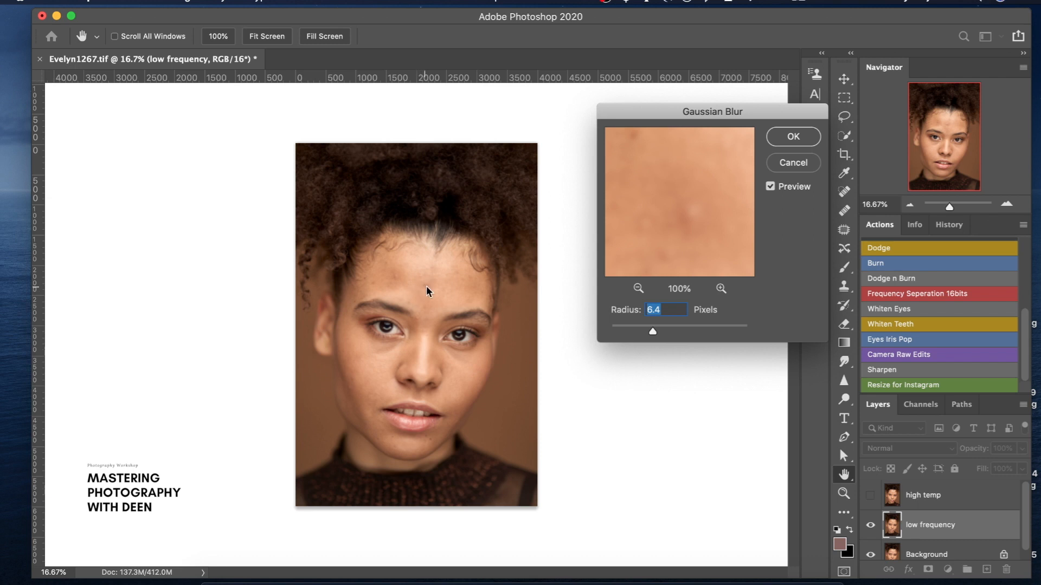
left_click(425, 283)
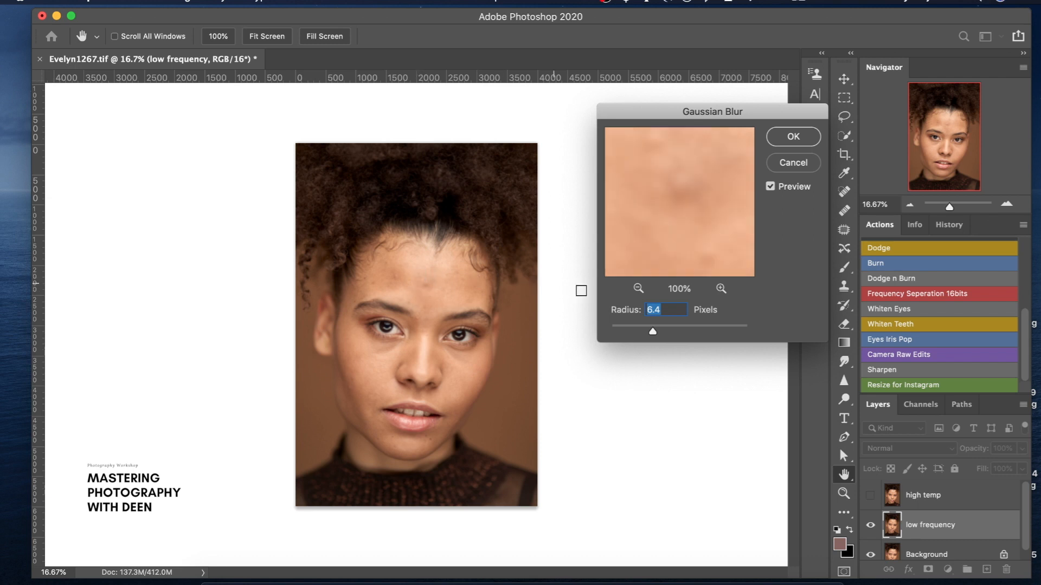
Step: Lower the Gaussian Blur radius to 0.1 pixels and examine the unblurred forehead skin texture in the preview
left_click_drag(653, 331, 608, 332)
left_click_drag(667, 202, 686, 258)
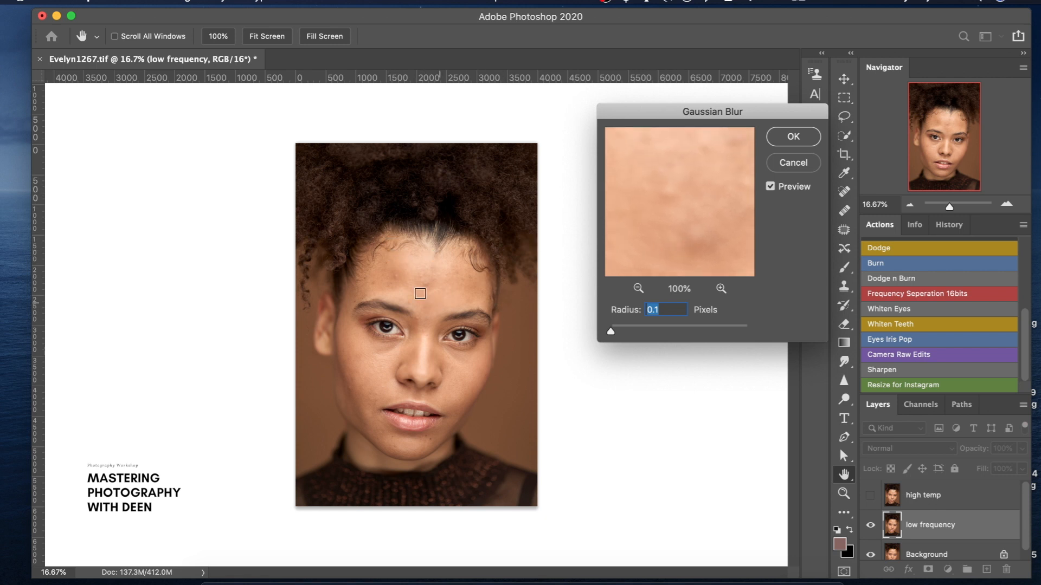
left_click(412, 273)
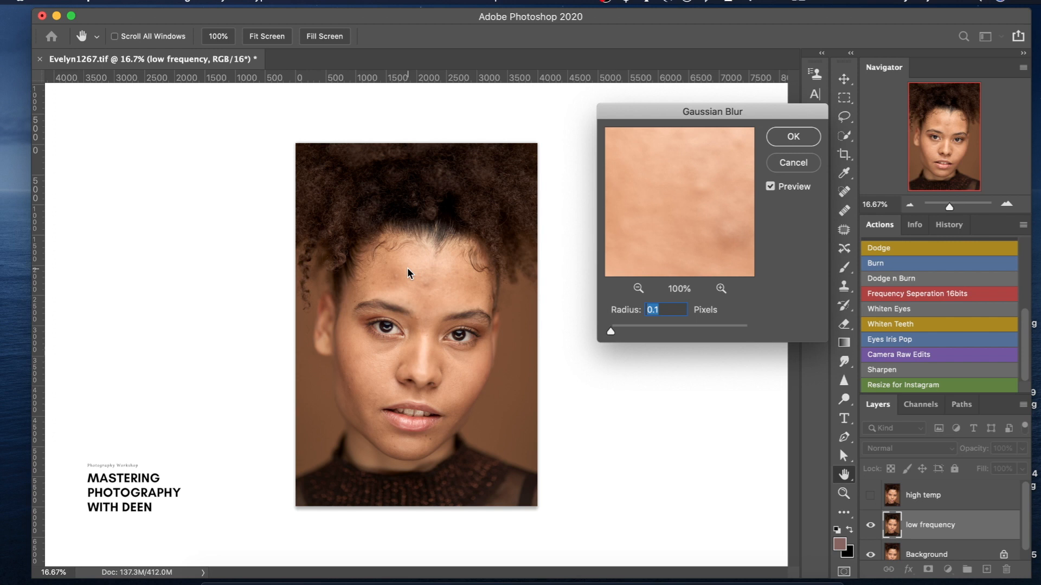
left_click(412, 272)
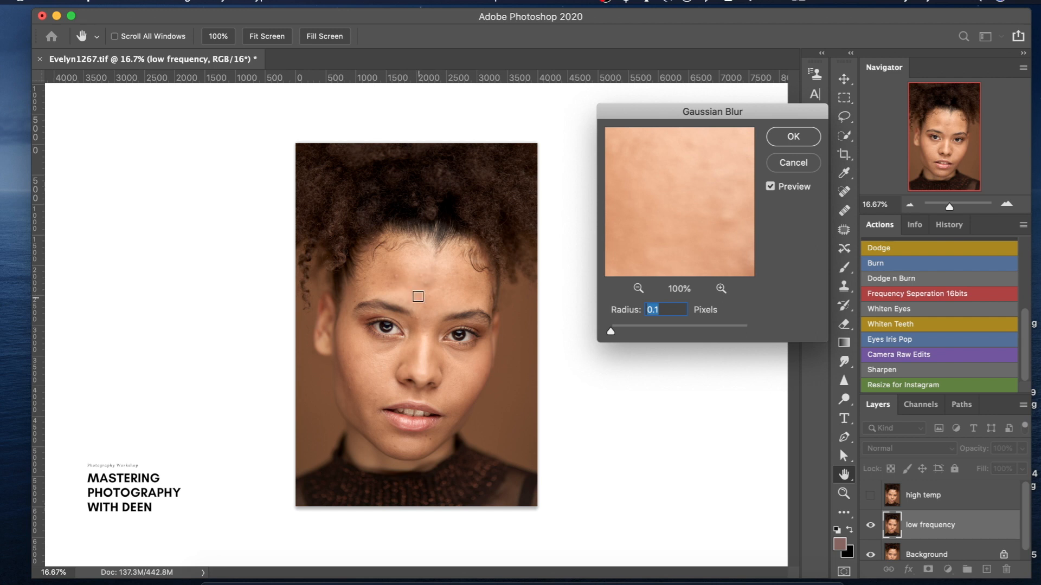
left_click(430, 296)
left_click(452, 282)
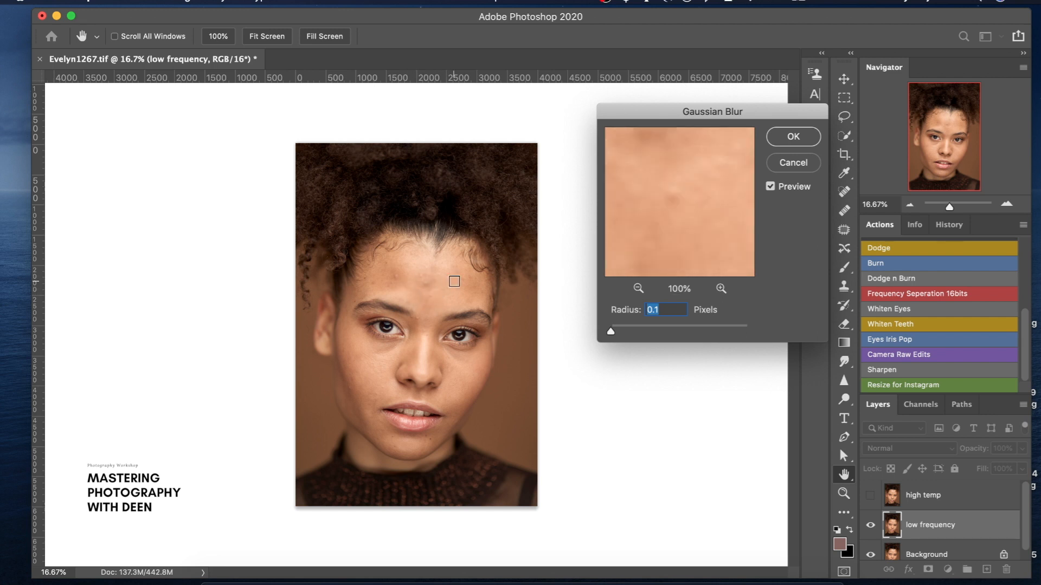
left_click(453, 283)
left_click(454, 285)
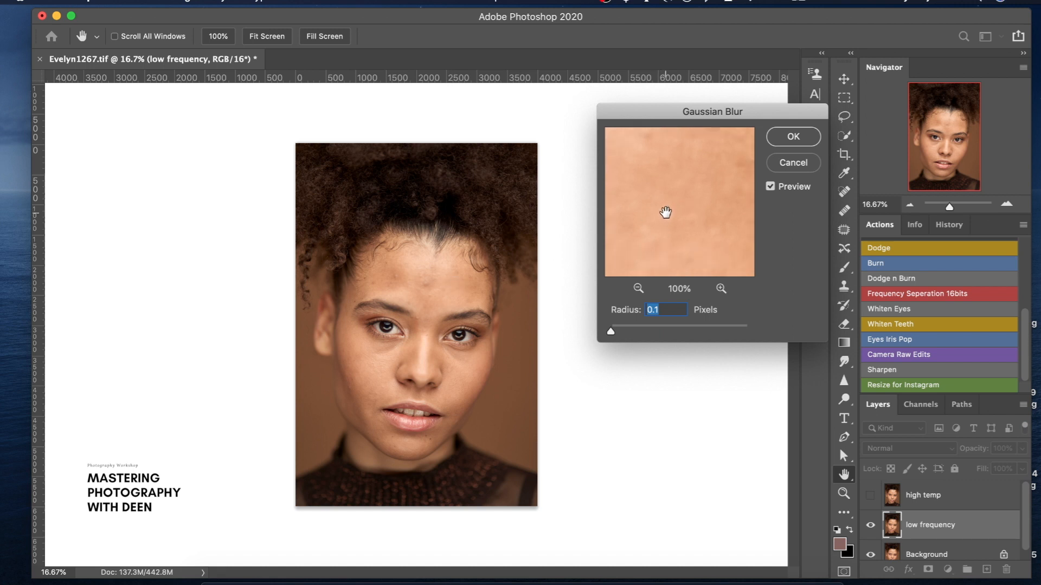
mouse_move(664, 223)
left_mouse_down()
mouse_move(659, 250)
mouse_move(667, 242)
left_mouse_up()
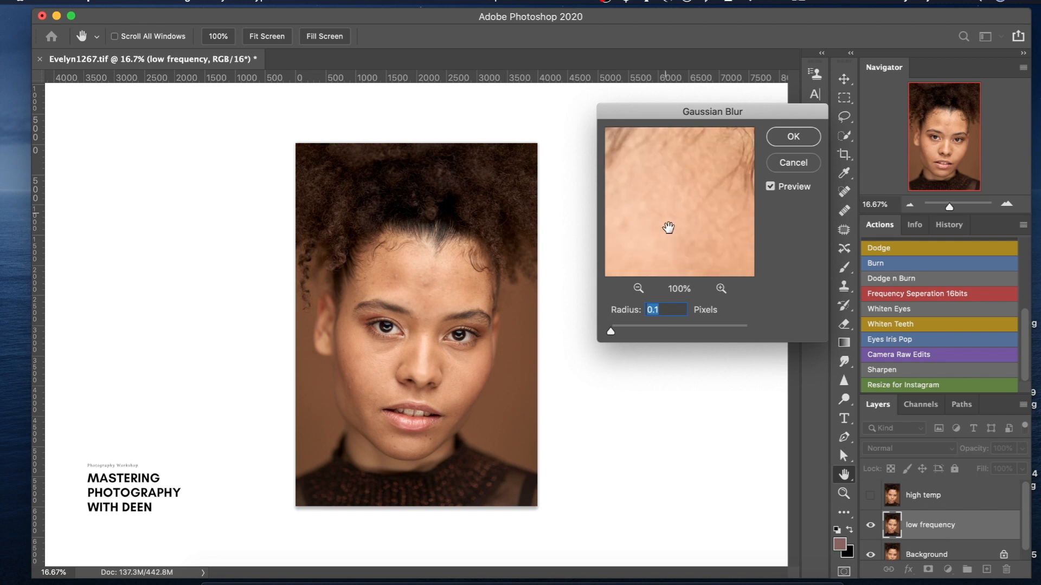
left_click(456, 302)
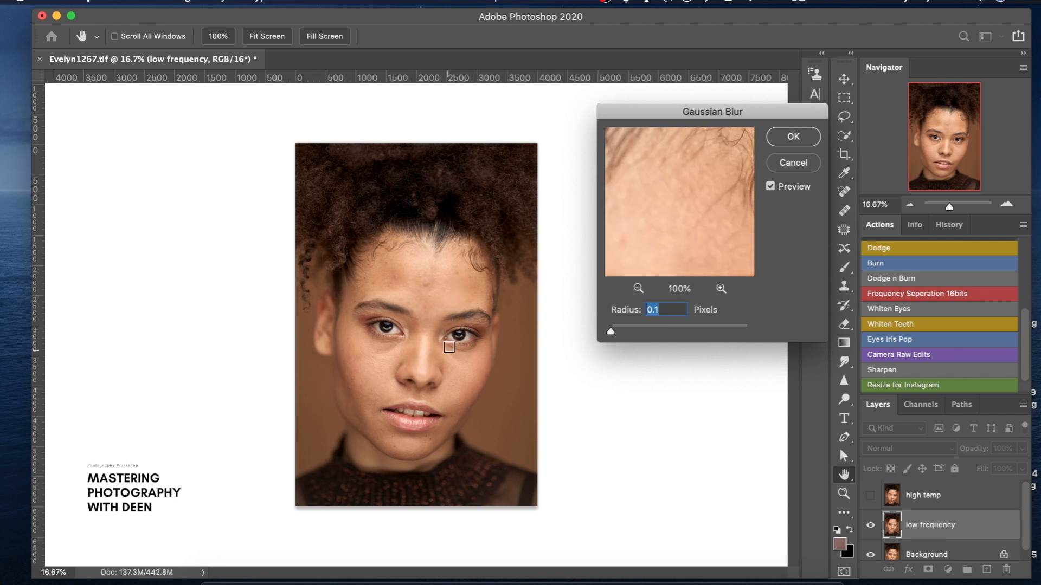
left_click(447, 284)
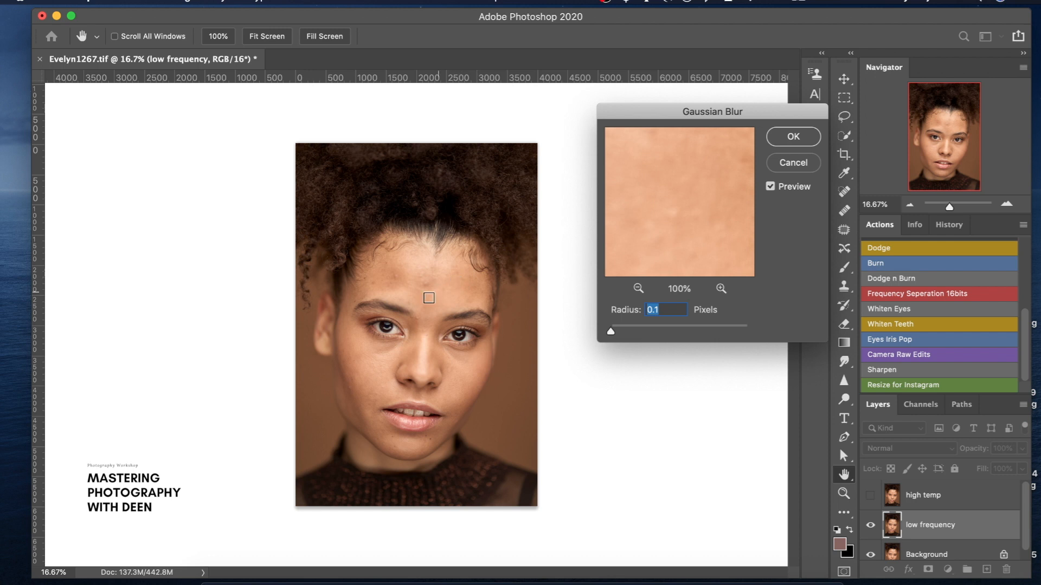
left_click(406, 285)
left_click(396, 283)
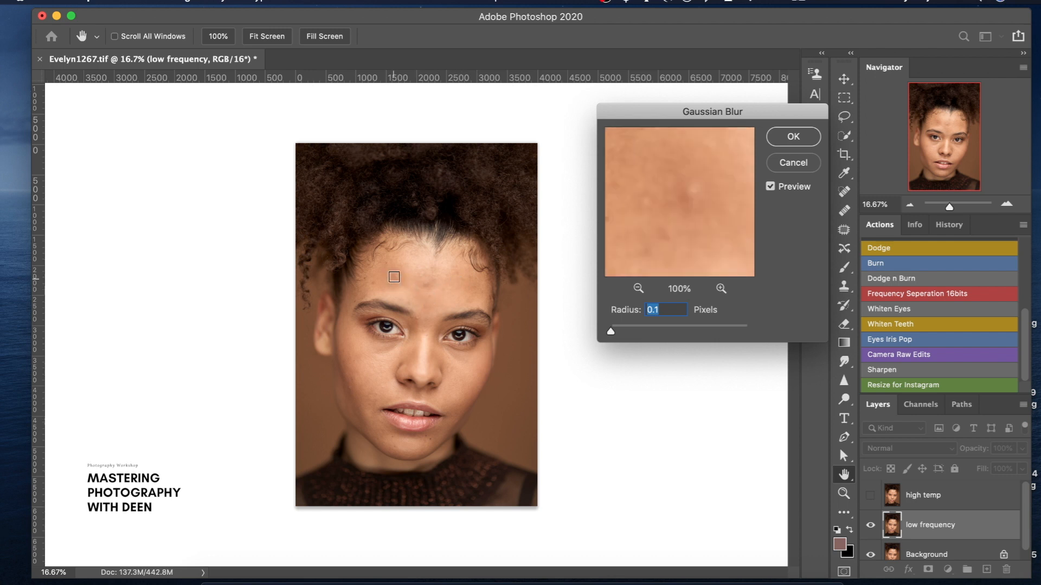
left_click(406, 282)
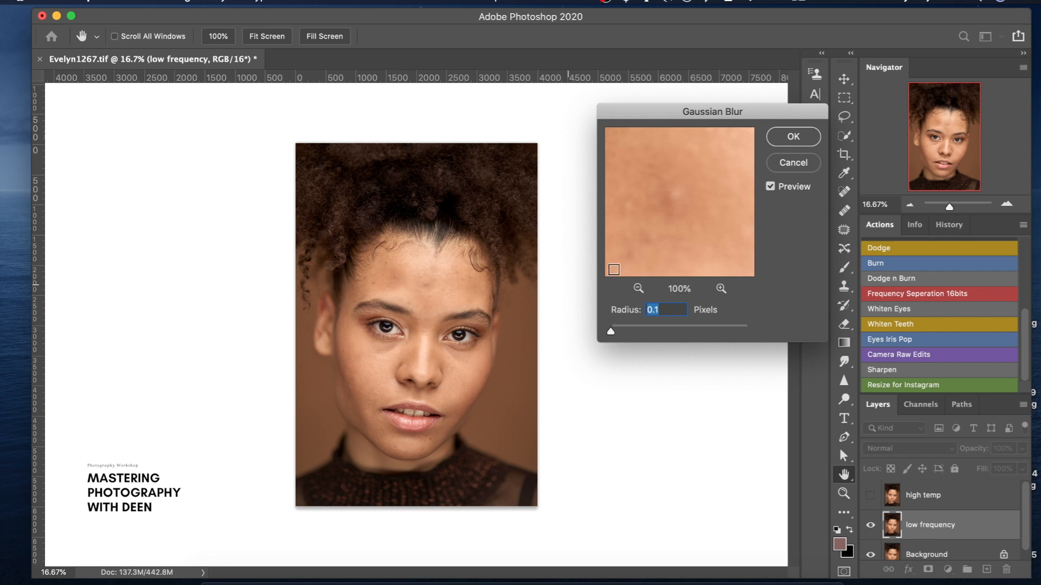
Step: Raise the Gaussian Blur radius to 2.7 pixels and examine the skin texture below the eye in the preview
mouse_move(609, 329)
left_mouse_down()
mouse_move(681, 327)
mouse_move(608, 331)
mouse_move(629, 329)
left_mouse_up()
left_click(383, 336)
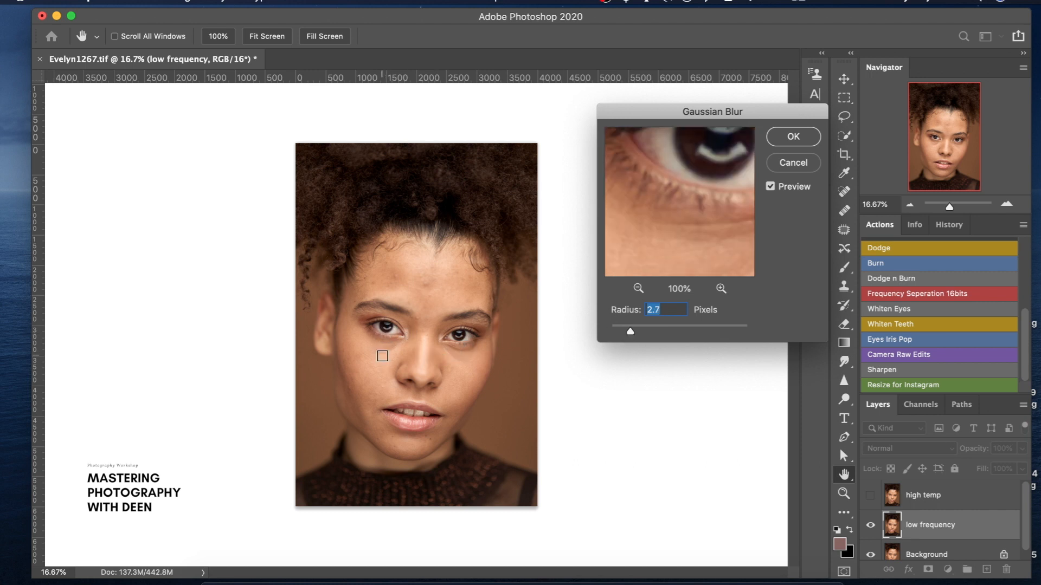
left_click(380, 357)
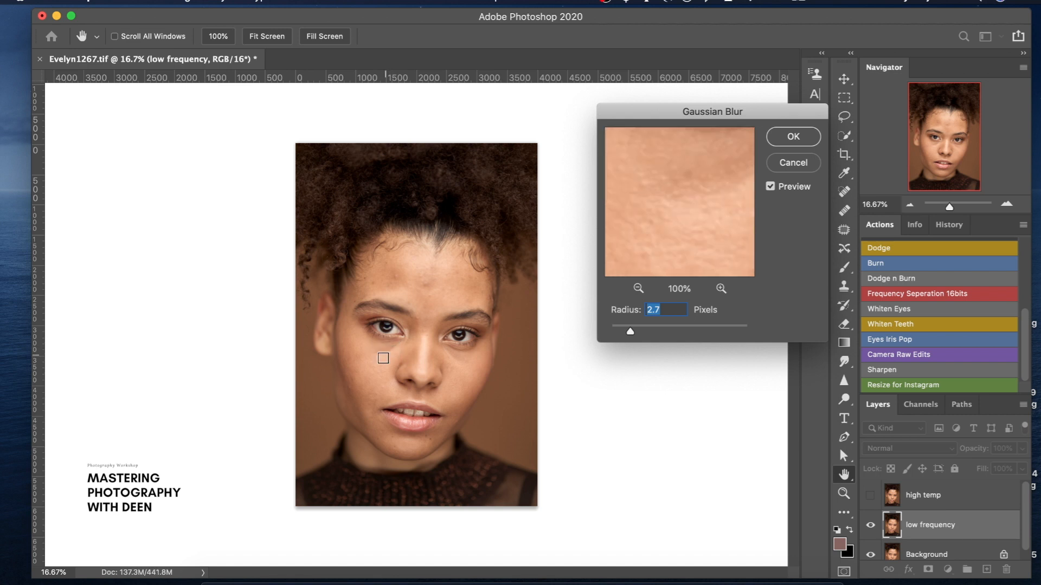
left_click(393, 348)
left_click(391, 347)
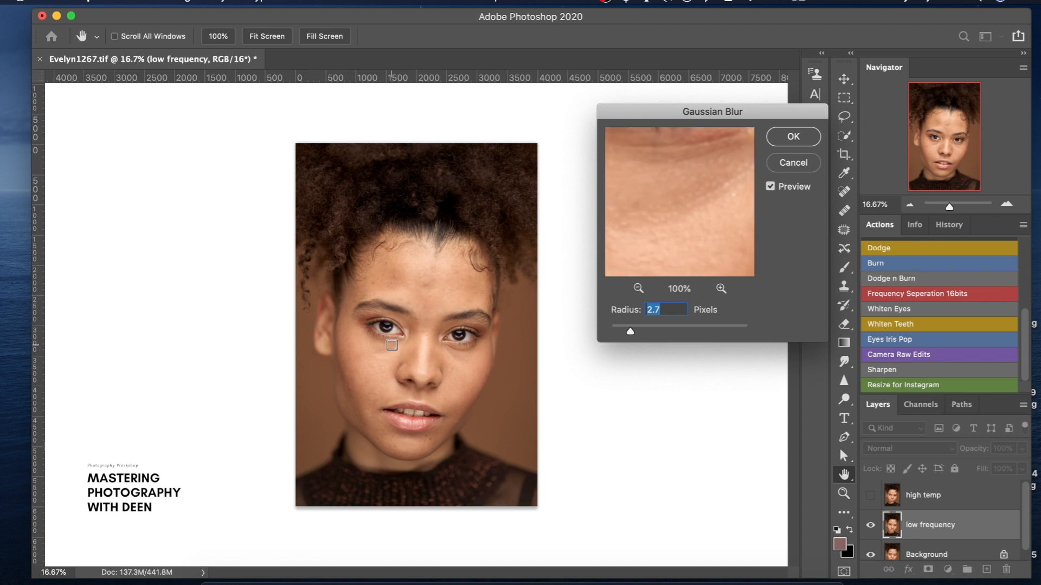
left_click(388, 350)
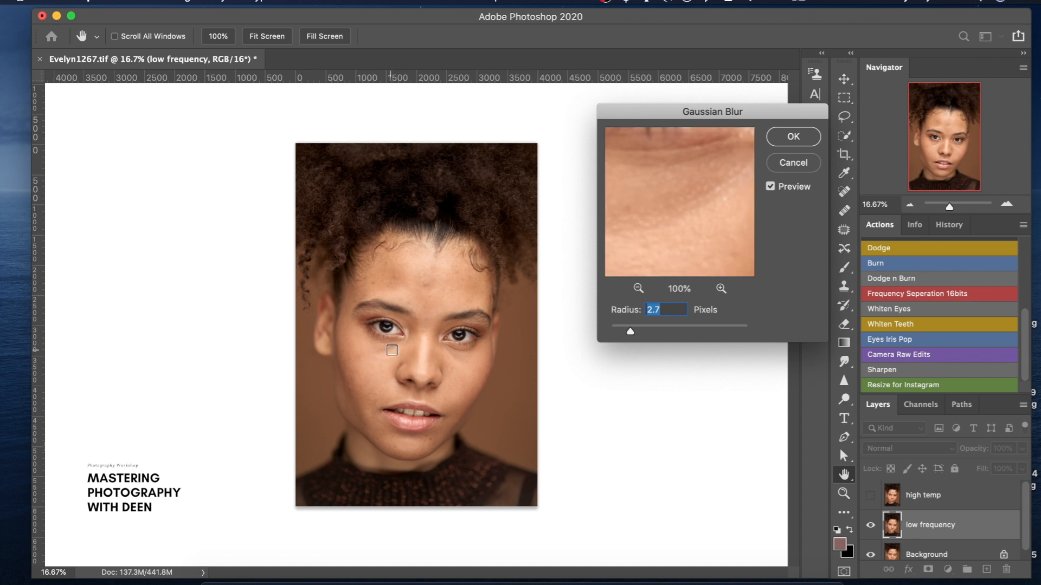
Step: Set the Gaussian Blur radius to 5.0 pixels and compare the skin below the eye with and without blur
left_click_drag(630, 333, 649, 336)
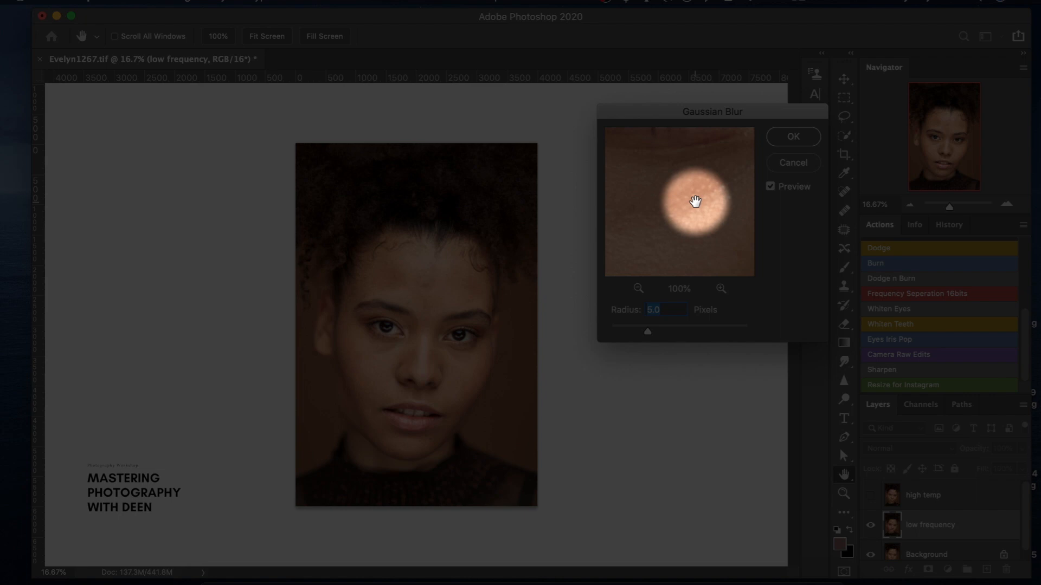
left_click(695, 202)
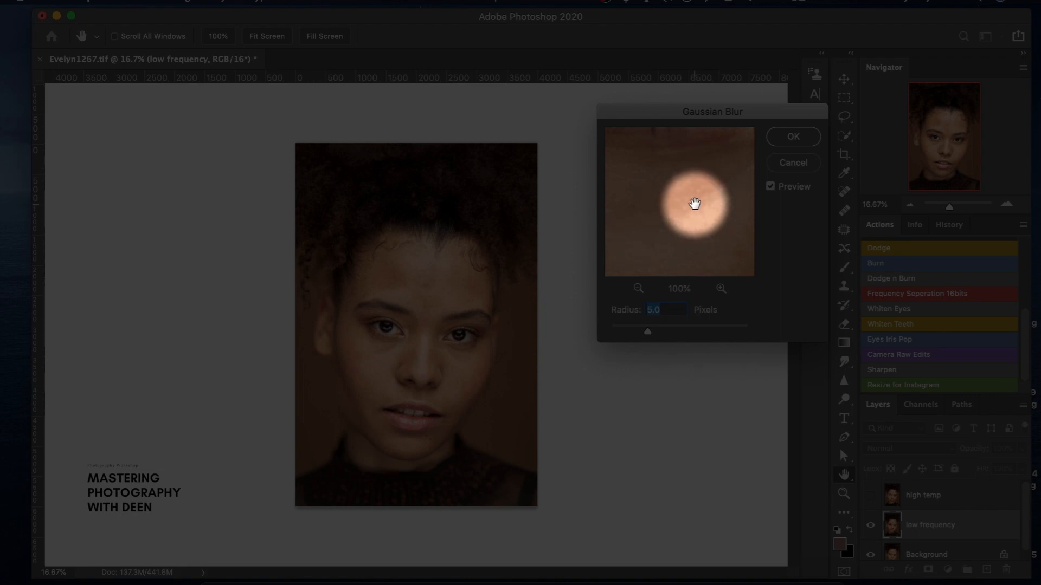
left_click_drag(695, 202, 681, 218)
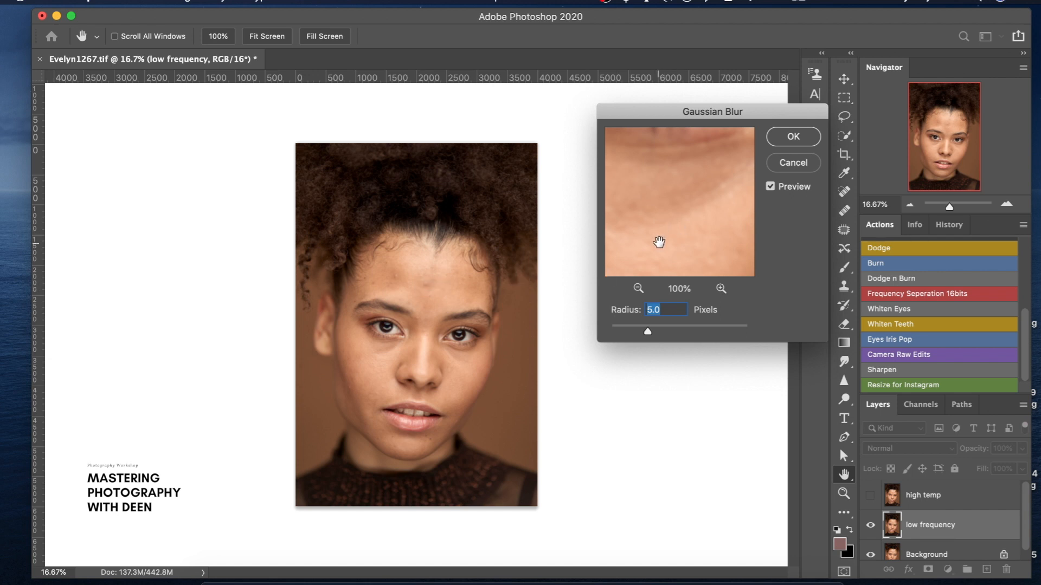
Step: Check the blur preview on the forehead and eye, and apply the Gaussian Blur to finish the frequency separation action
left_click(427, 286)
left_click(425, 290)
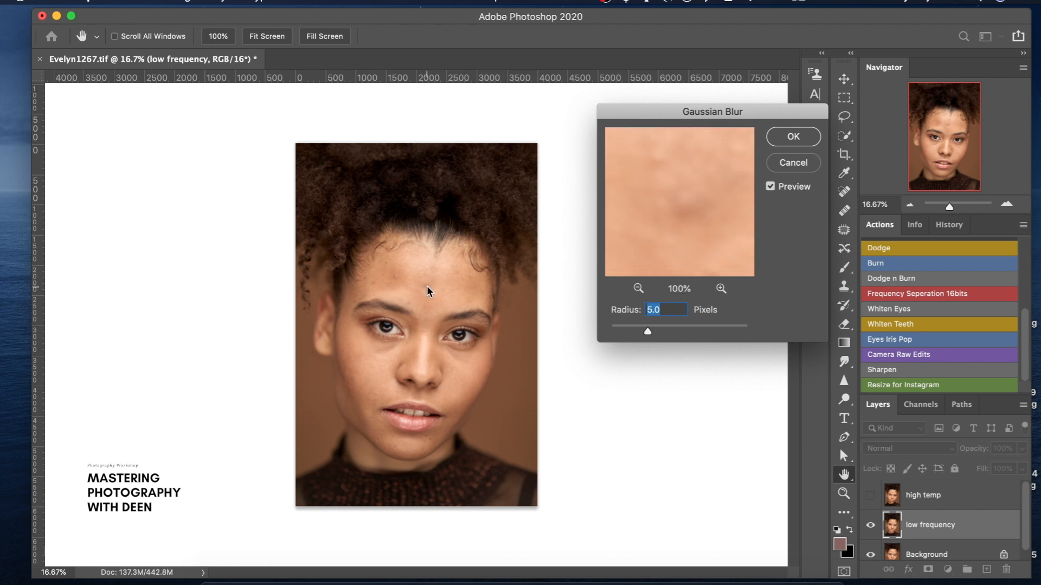
left_click(426, 288)
left_click(426, 286)
mouse_move(678, 209)
left_mouse_down()
mouse_move(678, 197)
mouse_move(677, 211)
left_mouse_up()
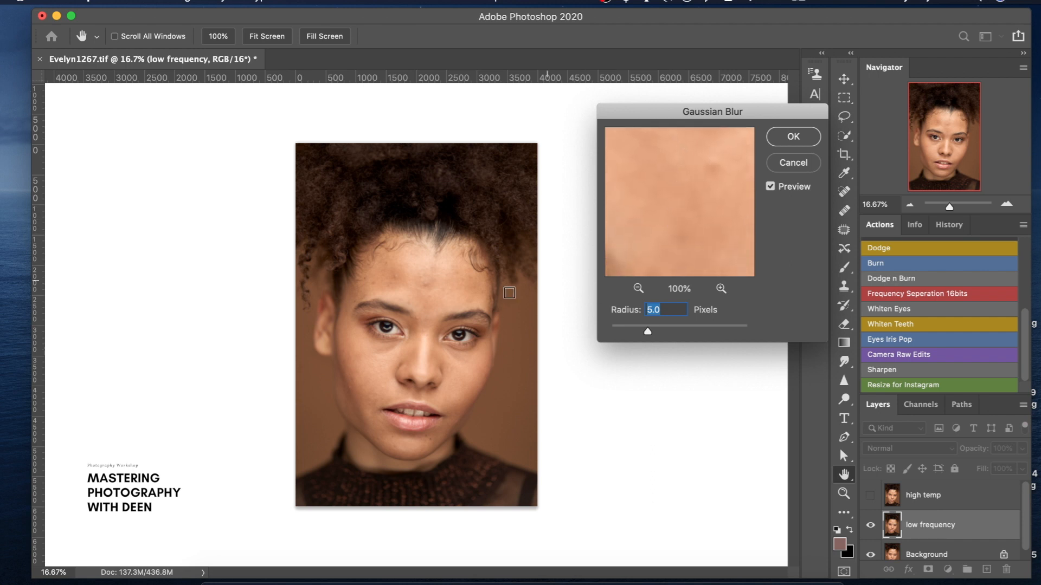
left_click(461, 333)
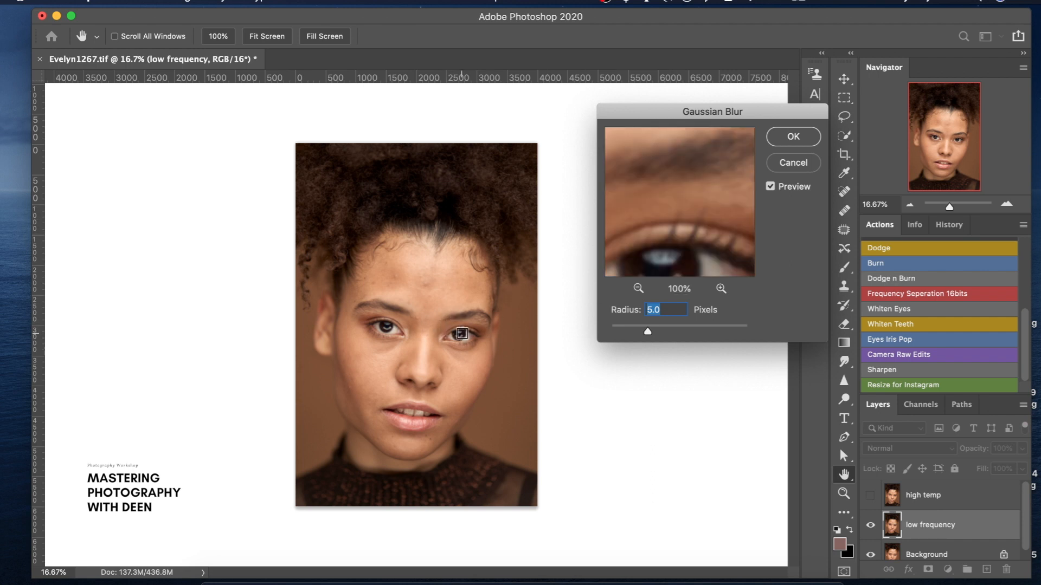
left_click(462, 333)
left_click(667, 239)
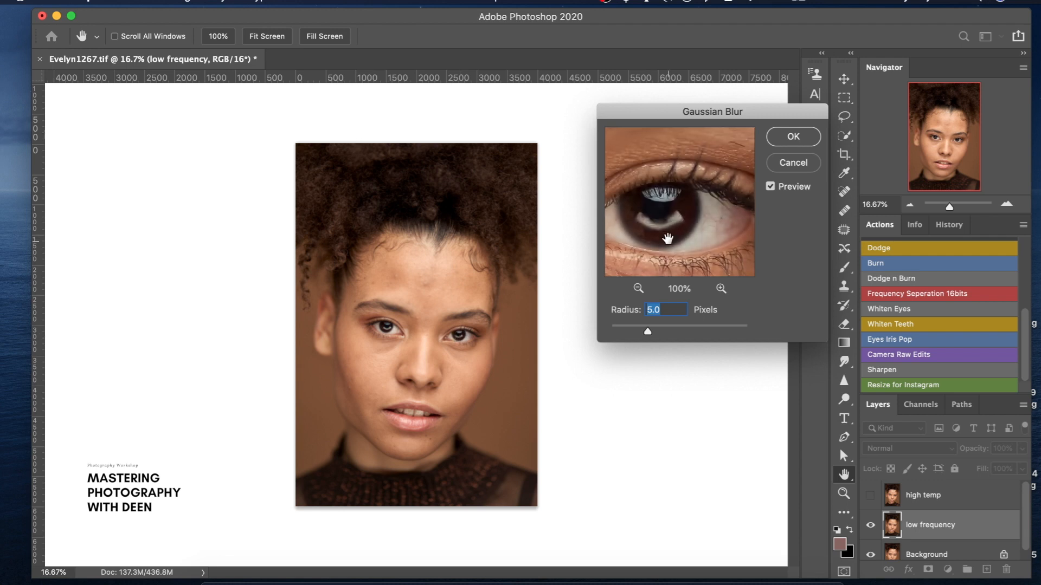
left_click(669, 217)
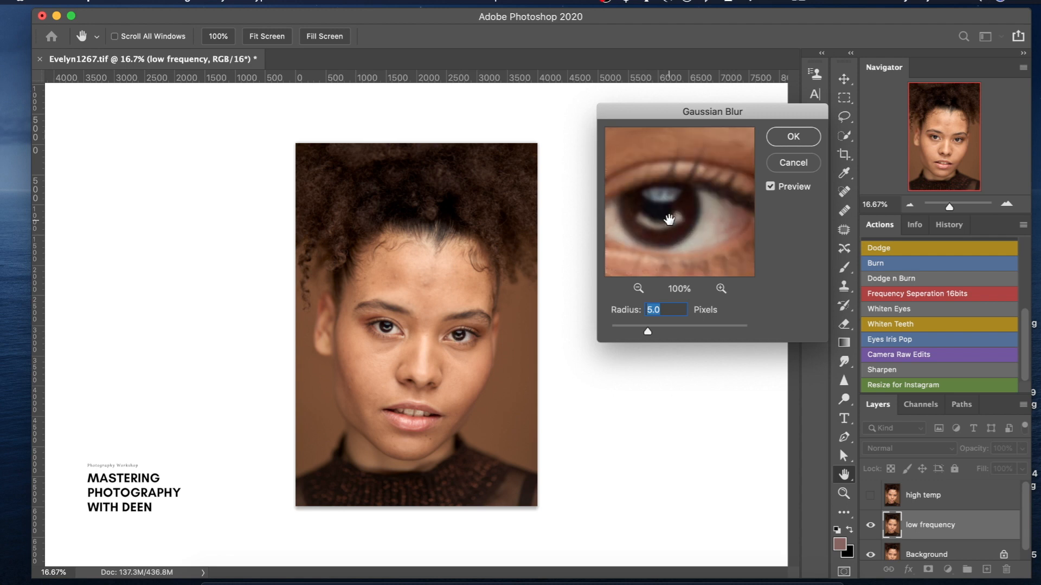
left_click_drag(672, 215, 684, 246)
left_click(678, 202)
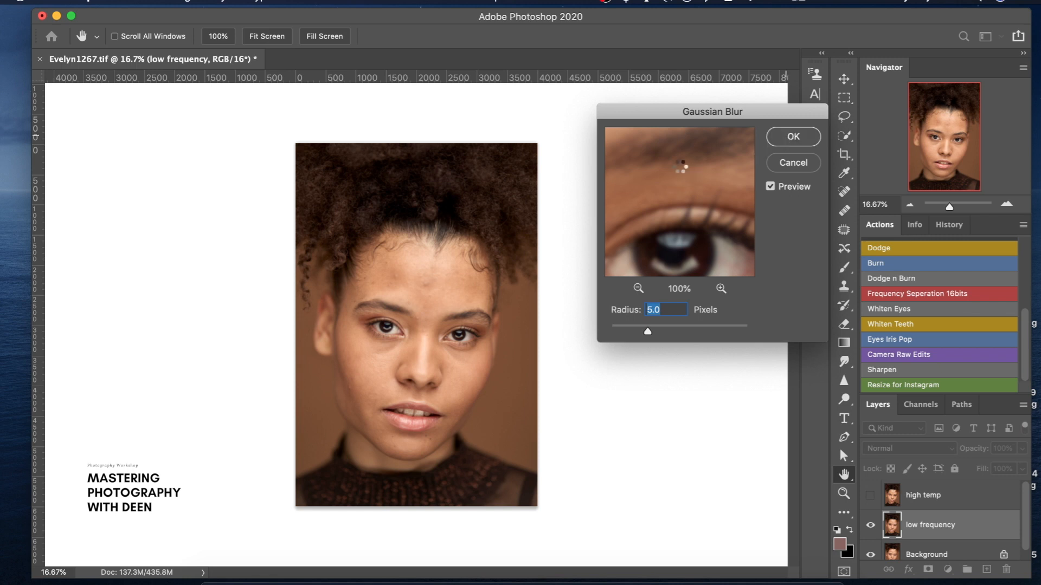
key("Return")
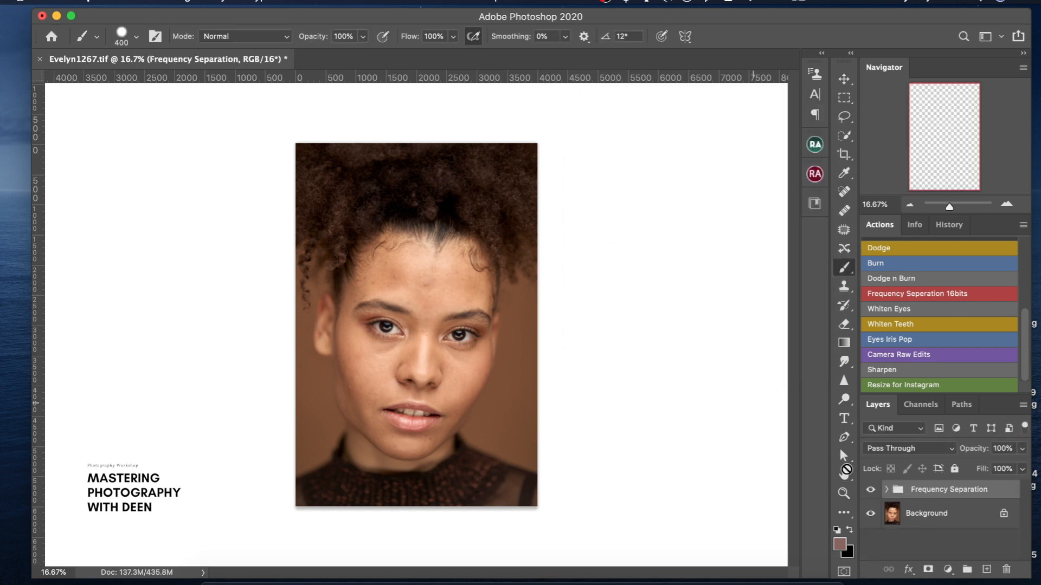
Step: Look over the layers inside the Frequency Separation group, and collapse the group again
left_click(886, 490)
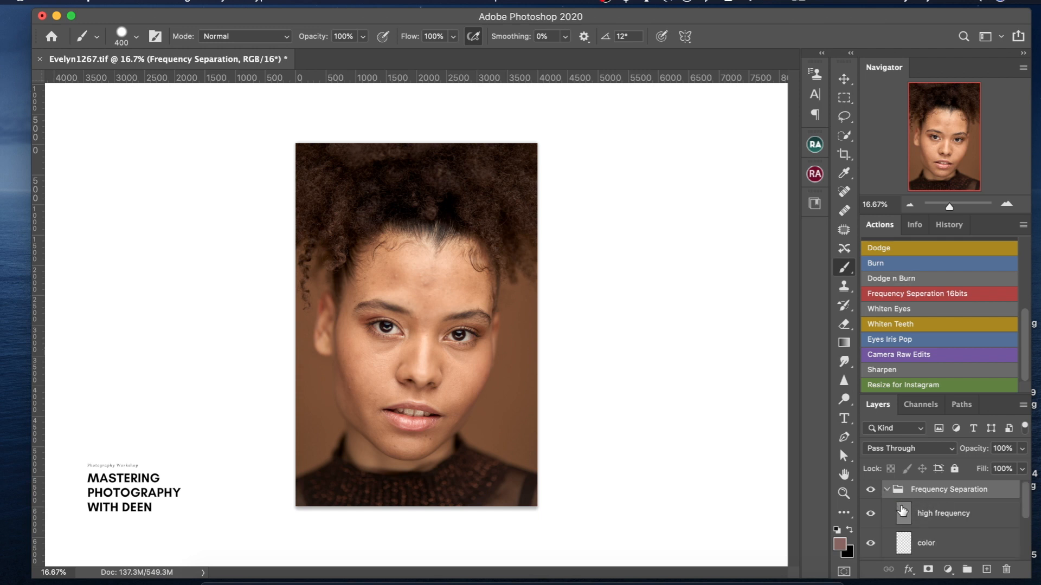
scroll(1024, 499, "down", 3)
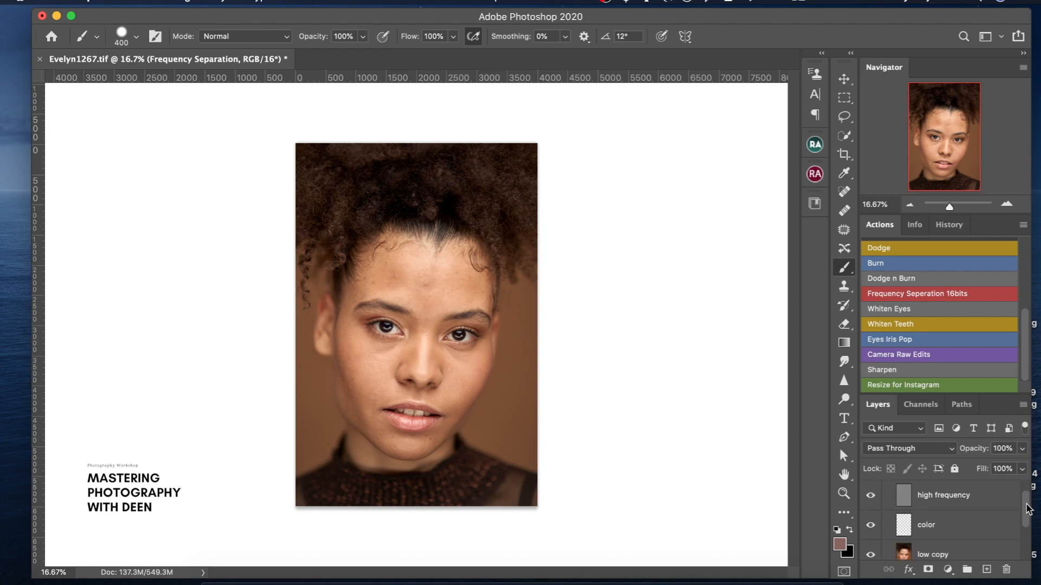
scroll(1023, 498, "up", 3)
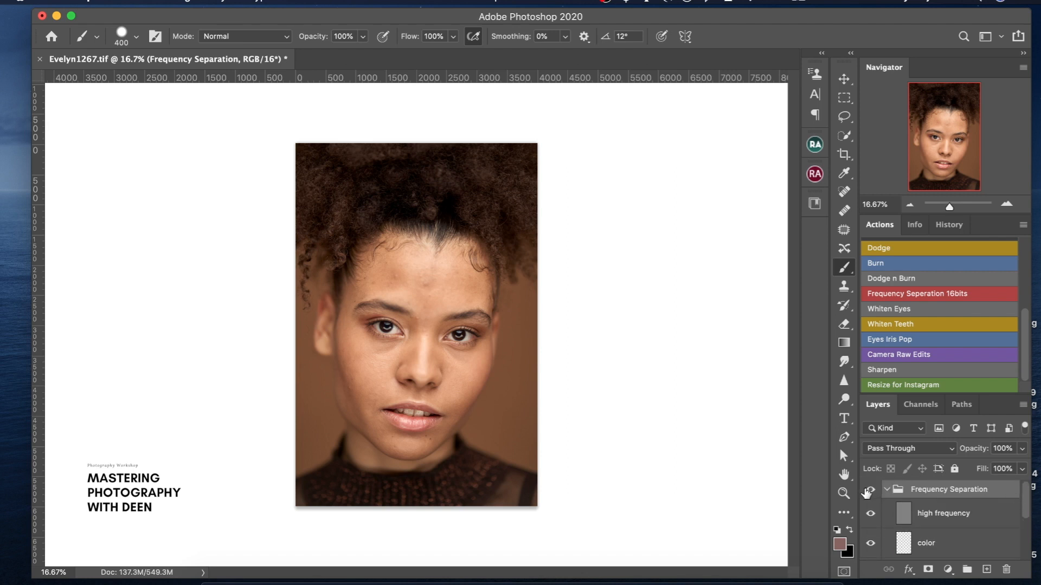
left_click(887, 489)
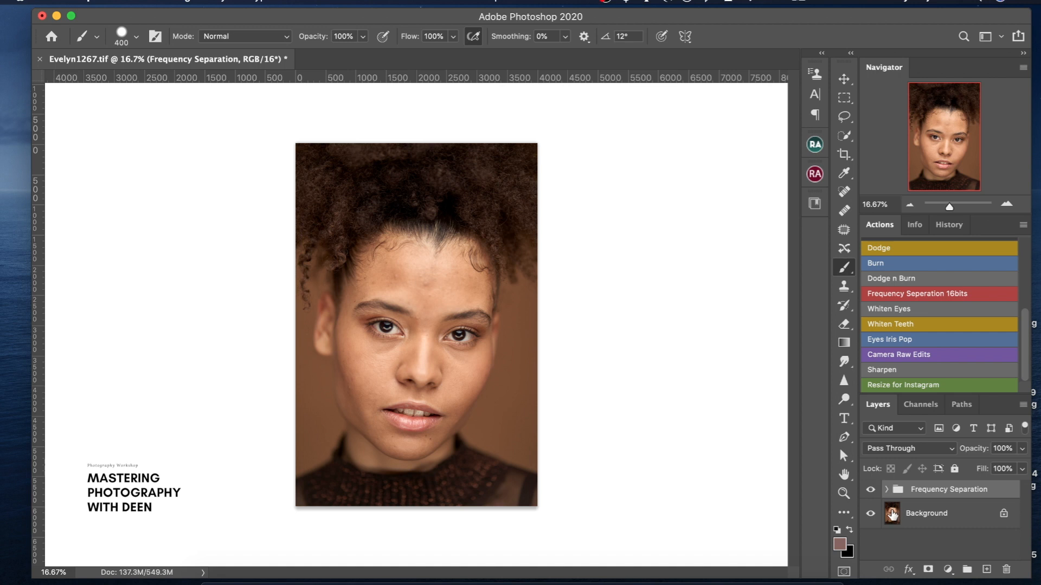
Step: Add a new layer named heal directly above the Background layer
left_click(905, 519)
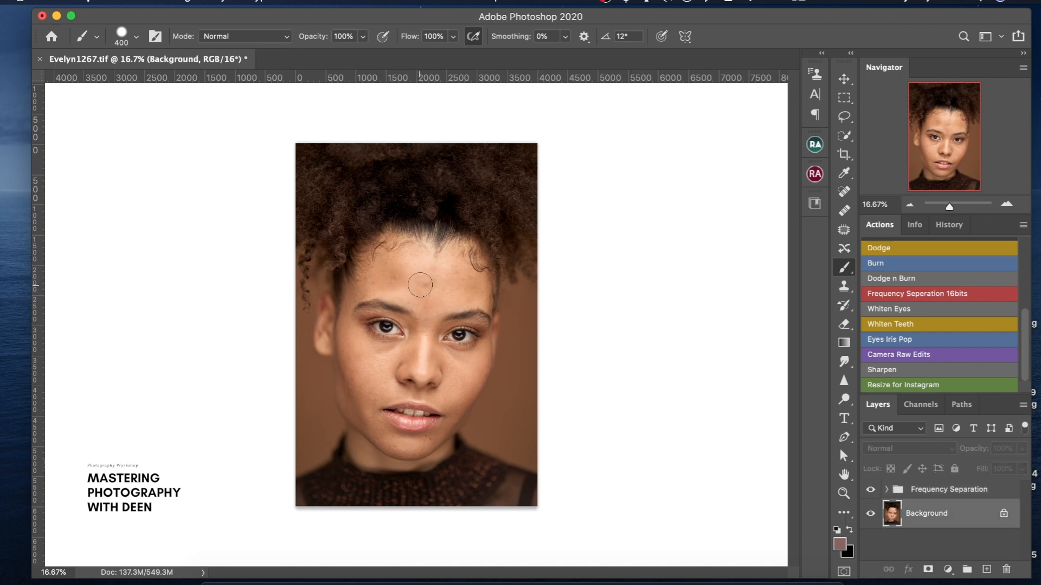
left_click(985, 570)
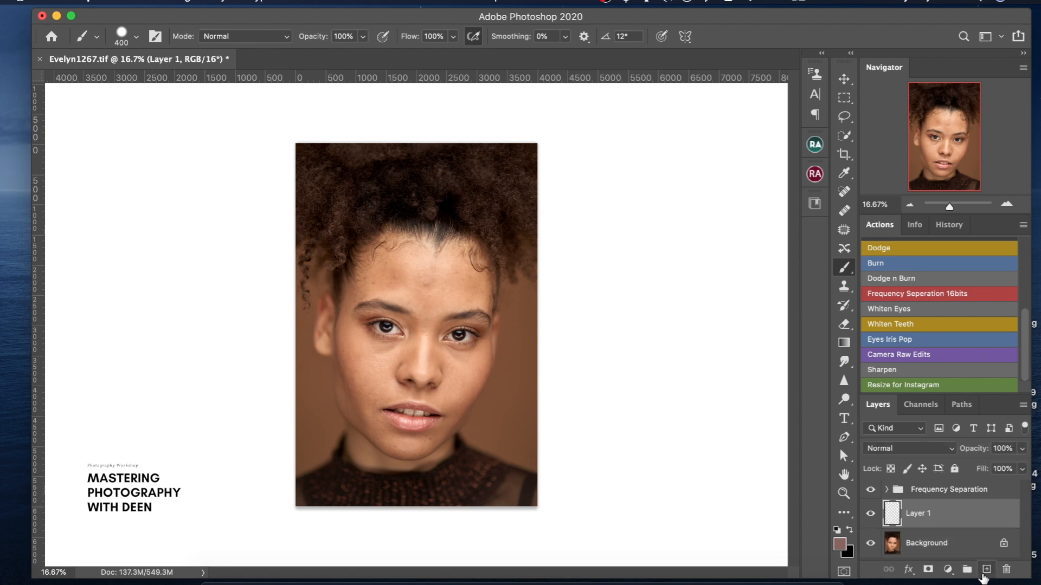
double_click(915, 514)
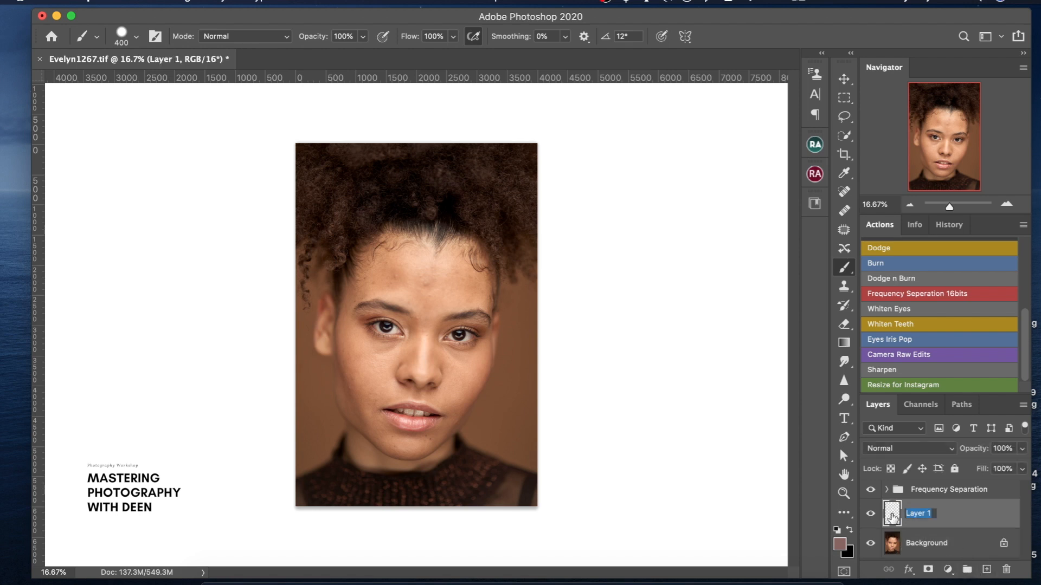
type("heal")
key("Return")
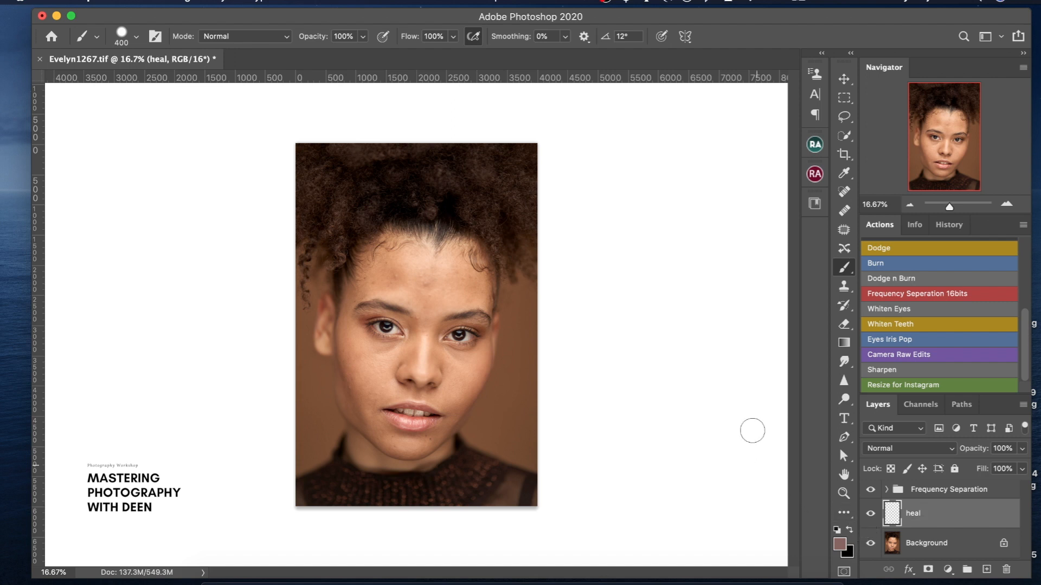
Step: Switch to the Healing Brush tool and set it to sample Current & Below
key("bracketleft")
key("bracketleft")
key("bracketleft")
key("bracketleft")
left_click(844, 193)
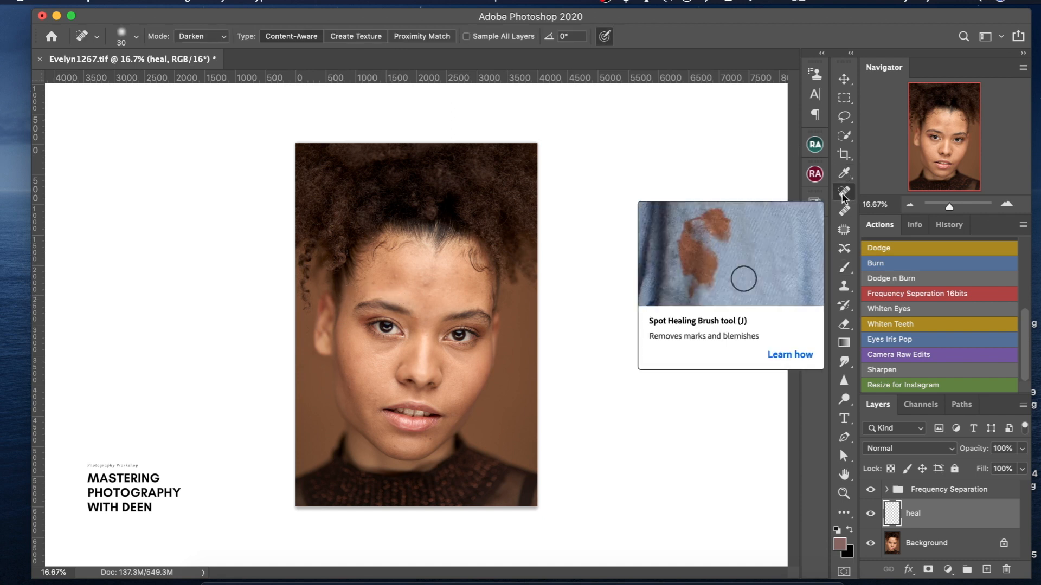
left_click(844, 212)
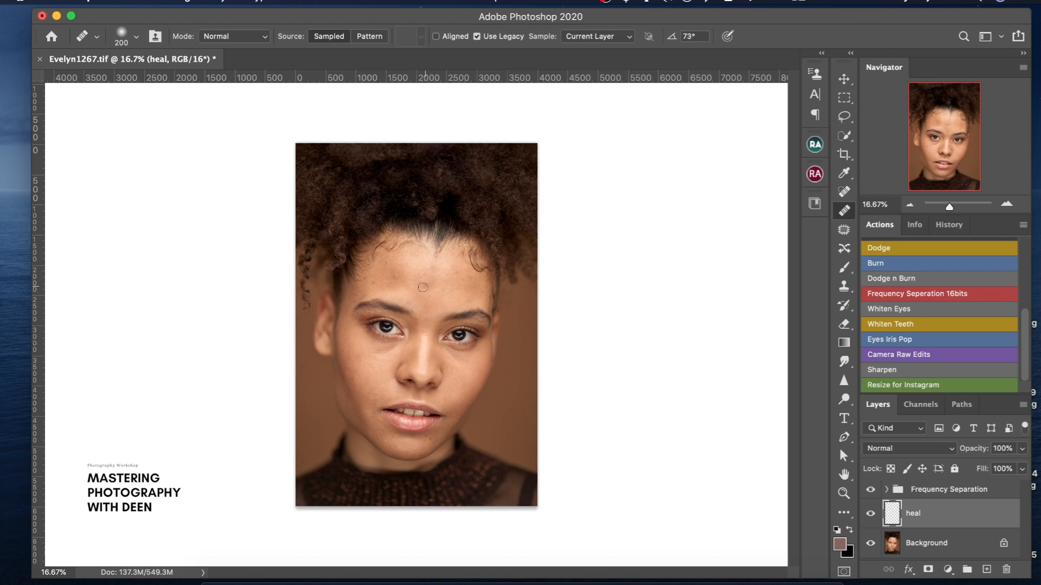
left_click(599, 36)
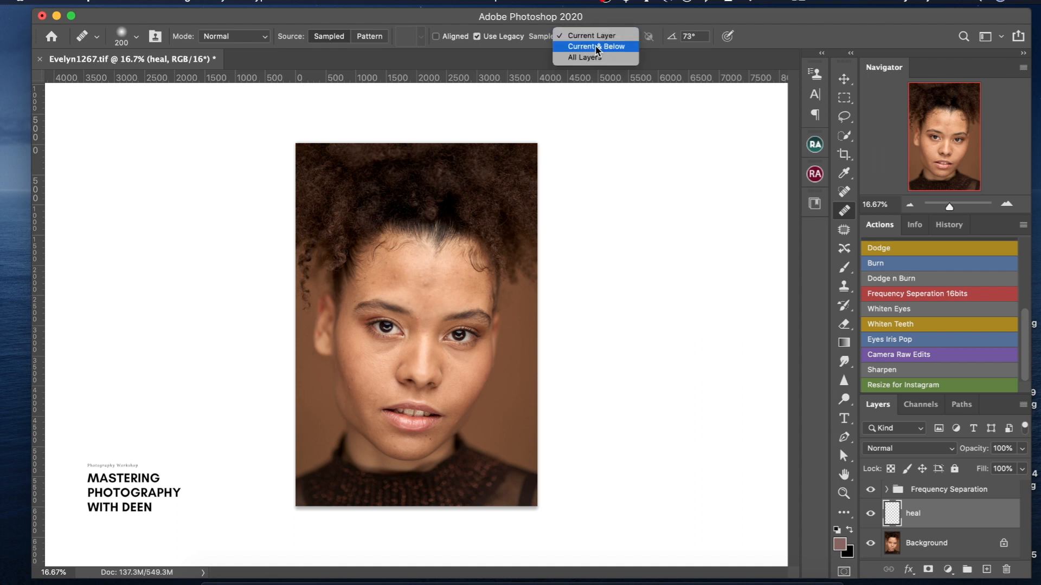
left_click(597, 46)
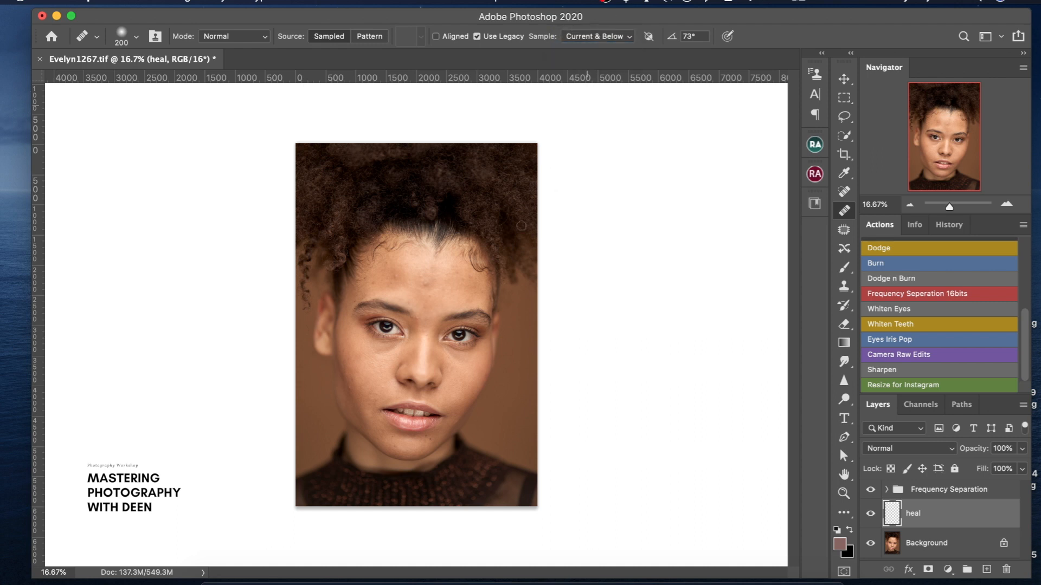
Step: Try healing the blemish at the centre of the forehead with skin sampled below it, and delete the heal layer
left_click(427, 285)
left_click_drag(424, 285, 430, 285)
left_click(422, 302, "alt")
left_click(425, 286)
left_click(423, 302, "alt")
left_click(425, 286)
left_click(420, 303, "alt")
left_click(426, 286)
key("Delete")
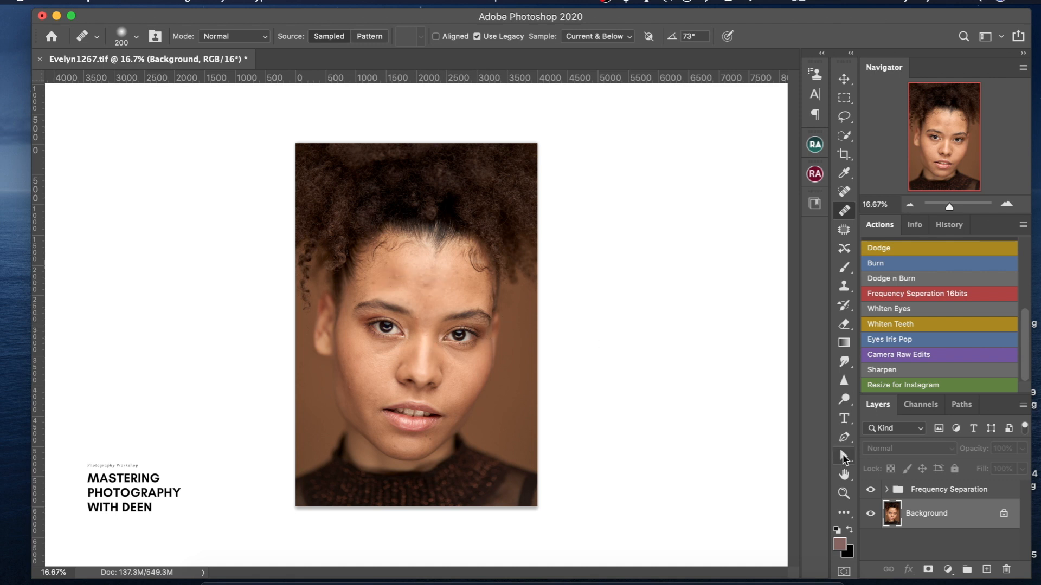
Step: Examine the low copy and low frequency layers inside the Frequency Separation group
left_click(887, 490)
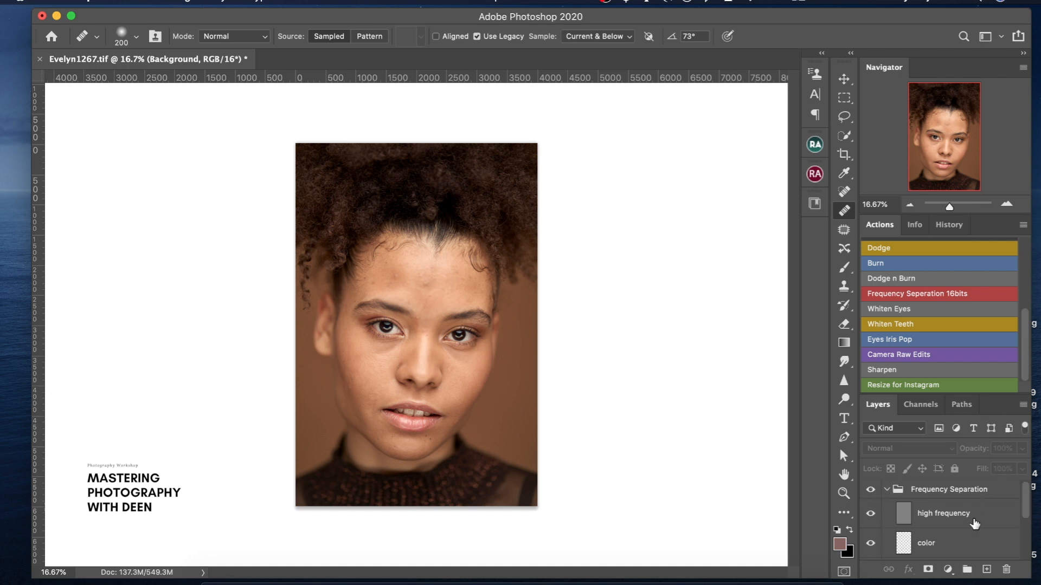
left_click_drag(1026, 499, 1029, 502)
left_click_drag(1028, 508, 1028, 540)
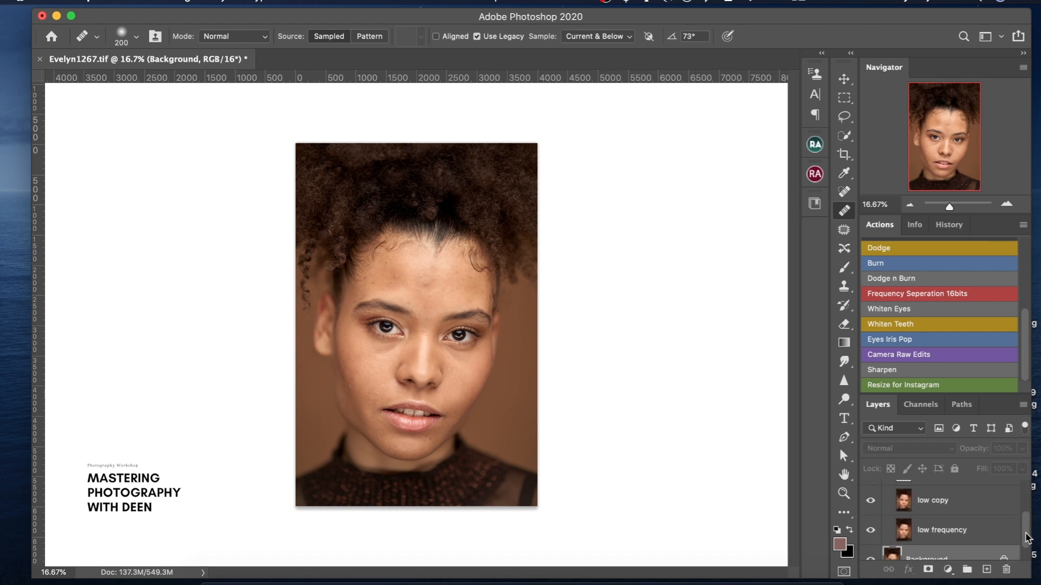
left_click(960, 504)
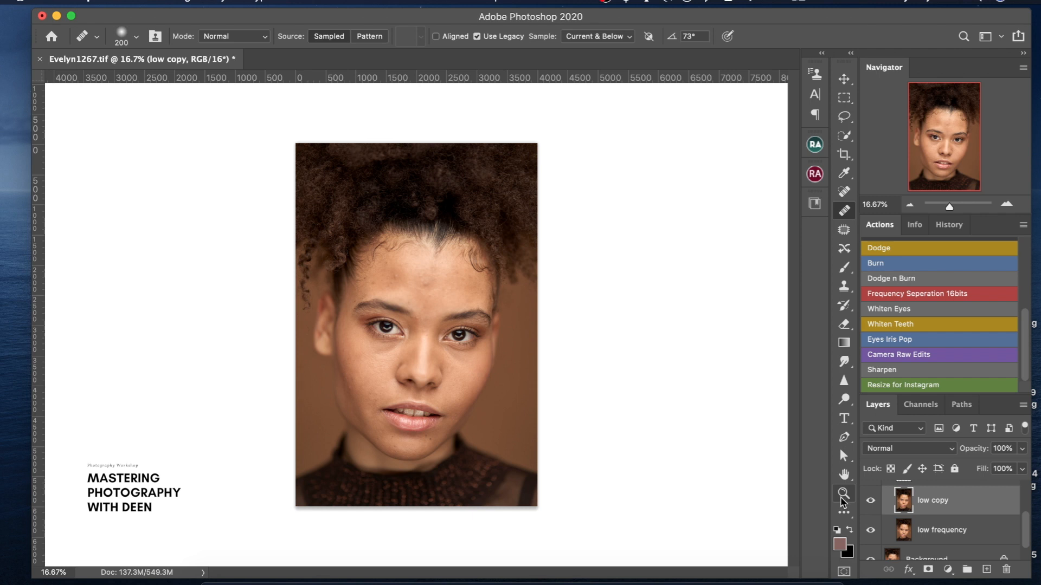
left_click(927, 534)
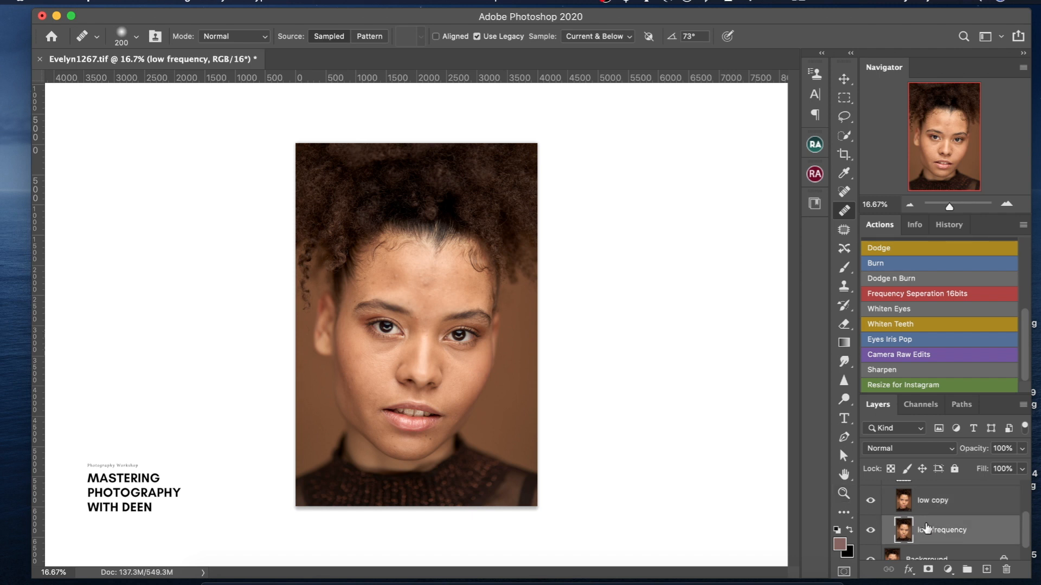
left_click(961, 507)
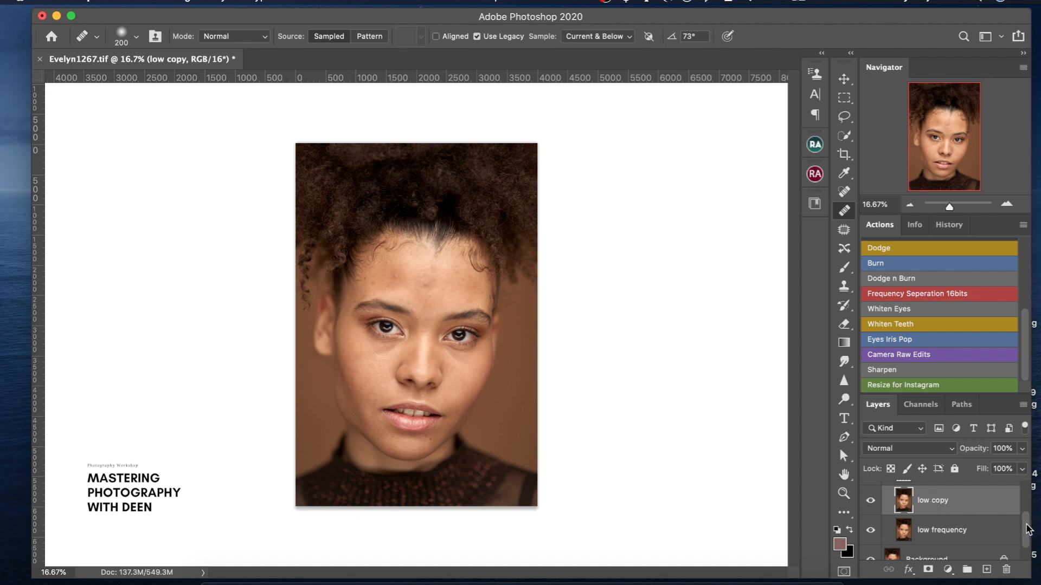
Step: Heal the uneven patches across the forehead on the color layer, repeatedly sampling nearby clean skin
scroll(1029, 529, "up", 1)
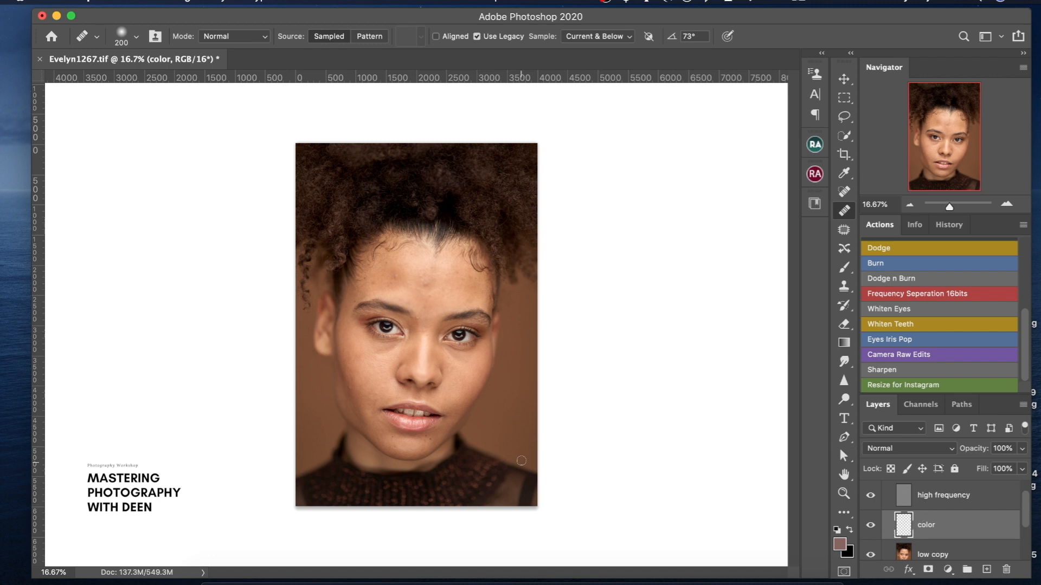
left_click(411, 287, "alt")
mouse_move(420, 285)
left_mouse_down()
mouse_move(430, 280)
mouse_move(448, 294)
mouse_move(441, 299)
mouse_move(449, 269)
mouse_move(474, 281)
left_mouse_up()
left_click(417, 276, "alt")
left_click(460, 260, "alt")
left_click(449, 286, "alt")
left_click(446, 296, "alt")
left_click(453, 292, "alt")
left_click(454, 292, "alt")
left_click(418, 299, "alt")
left_click(397, 273, "alt")
mouse_move(393, 275)
left_mouse_down()
mouse_move(404, 283)
mouse_move(396, 274)
mouse_move(386, 288)
mouse_move(399, 281)
mouse_move(387, 275)
mouse_move(415, 272)
mouse_move(431, 293)
mouse_move(451, 273)
mouse_move(420, 288)
mouse_move(428, 297)
left_mouse_up()
left_click(413, 292, "alt")
left_click(404, 293, "alt")
left_click(373, 283, "alt")
left_click(390, 289, "alt")
left_click(419, 282, "alt")
left_click(414, 293, "alt")
left_click(418, 273, "alt")
left_click(444, 291, "alt")
left_click(400, 277, "alt")
left_click(425, 286, "alt")
left_click(415, 282)
left_click(450, 290, "alt")
left_click(464, 279)
left_click(460, 283, "alt")
left_click(475, 287)
left_click(475, 288, "alt")
left_click(479, 293)
left_click(405, 296, "alt")
left_click(428, 313)
Step: Switch to the Brush tool, set its flow to 1%, and soften the brush edge
key("b")
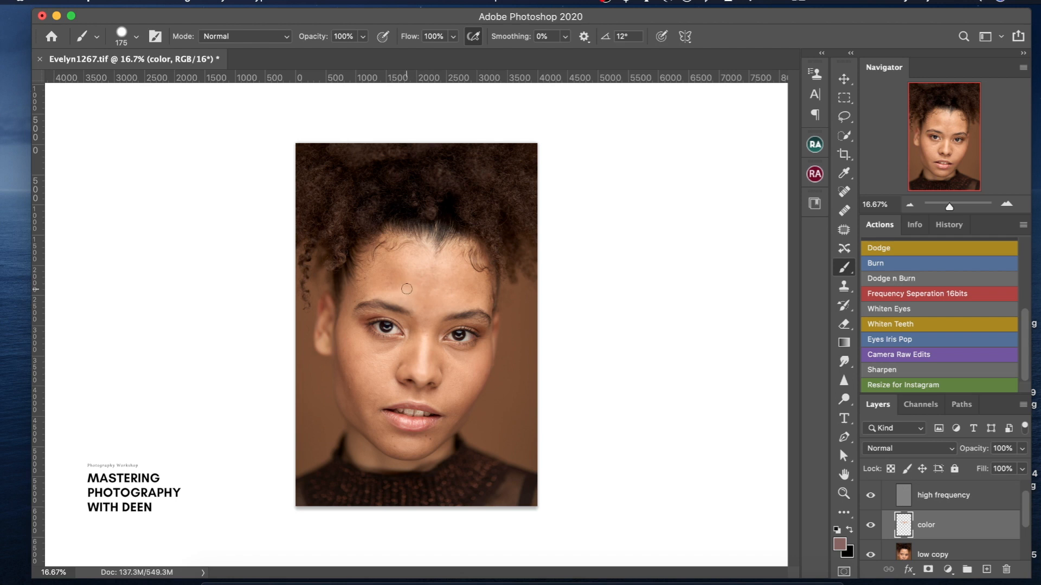
left_click(456, 38)
left_click_drag(453, 63, 373, 65)
scroll(416, 321, "up", 1)
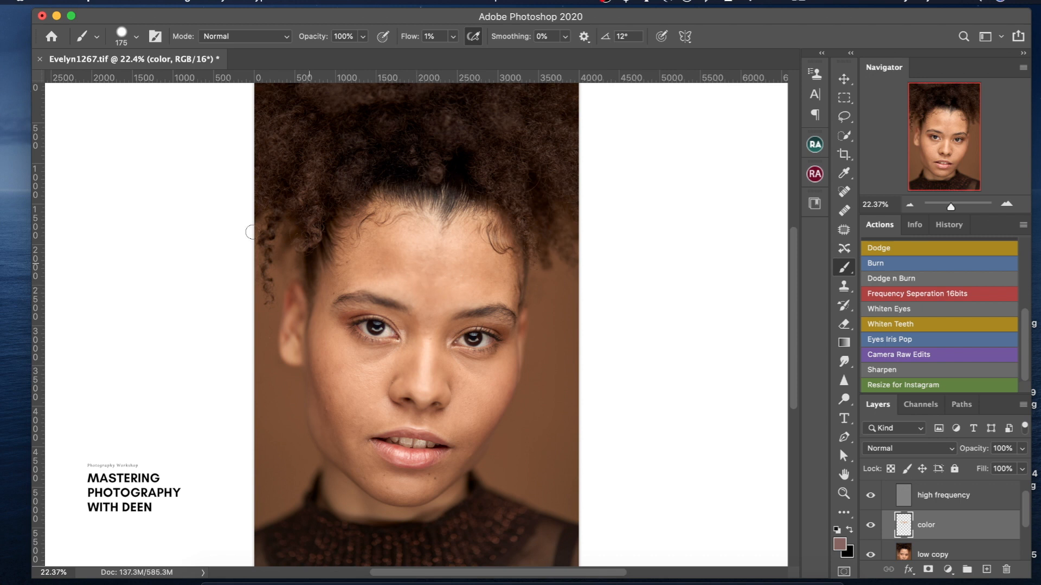
left_click(136, 36)
left_click_drag(177, 114, 92, 123)
key("Return")
Step: Sample the cheek's skin tone, set the brush size to 200 pixels, and hide the high frequency layer
left_click(474, 386, "alt")
key("bracketright")
left_click(870, 495)
left_click(869, 495, "alt")
left_click(870, 495, "alt")
Step: Sample the forehead's skin tone and paint it over the patchy forehead skin with a 400-pixel brush
left_click(385, 256, "alt")
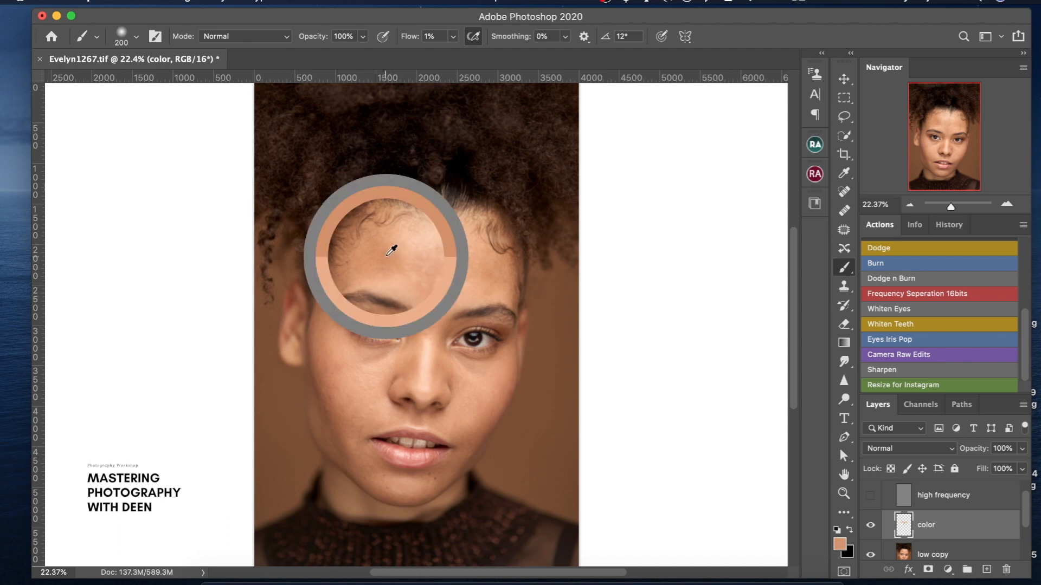
left_click(388, 254, "alt")
key("bracketright")
key("bracketright")
key("bracketright")
left_click_drag(369, 277, 404, 281)
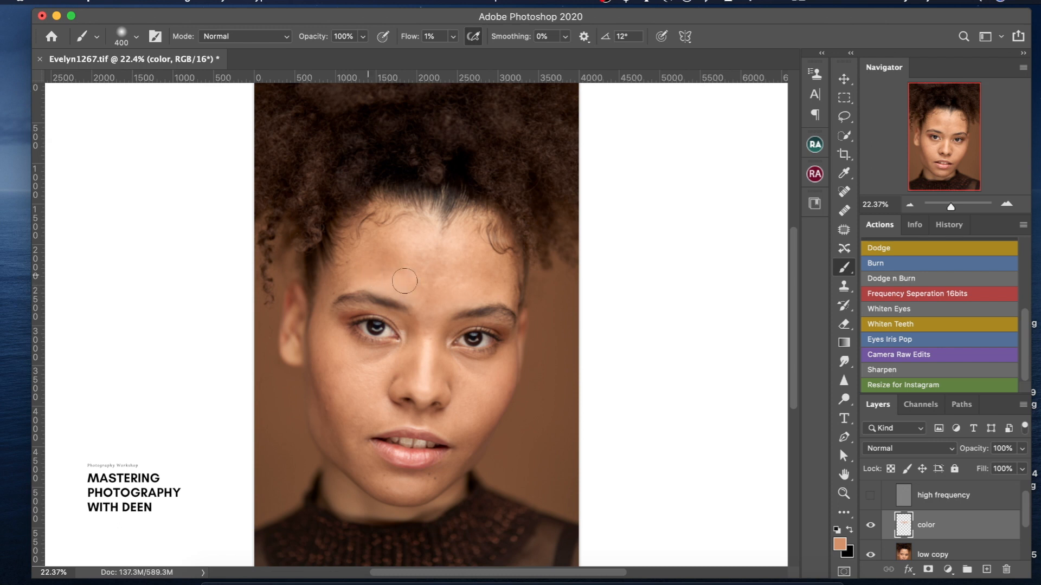
Step: Reduce the brush size and paint finer strokes over the uneven tones just above the eyebrow
key("bracketleft")
key("bracketleft")
key("bracketleft")
key("bracketleft")
mouse_move(351, 283)
left_mouse_down()
mouse_move(418, 303)
mouse_move(341, 293)
left_mouse_up()
mouse_move(404, 286)
left_mouse_down()
mouse_move(410, 300)
mouse_move(397, 287)
left_mouse_up()
Step: Compare the forehead with the color layer's painting shown and hidden
key("super+comma")
key("super+comma")
key("super+comma")
key("super+comma")
key("super+comma")
key("super+comma")
key("super+comma")
key("super+comma")
key("super+comma")
key("super+comma")
Step: Erase the retouching on the color layer with a 400-pixel Eraser
key("e")
key("bracketright")
key("bracketright")
key("bracketright")
key("bracketright")
key("bracketright")
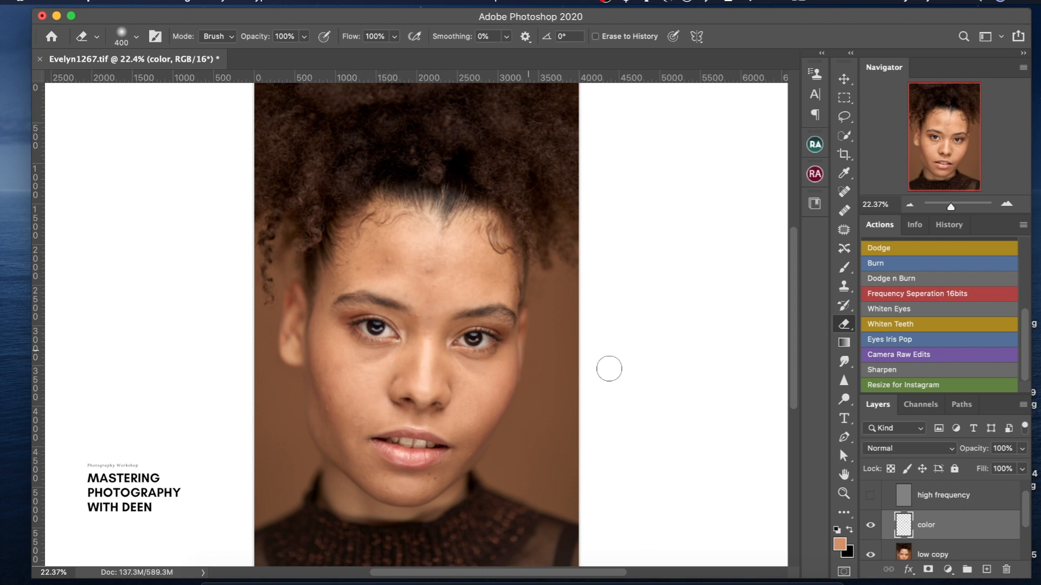
Step: Select the low copy layer and blend the forehead's uneven tones with an enlarged Mixer Brush
left_click(905, 555)
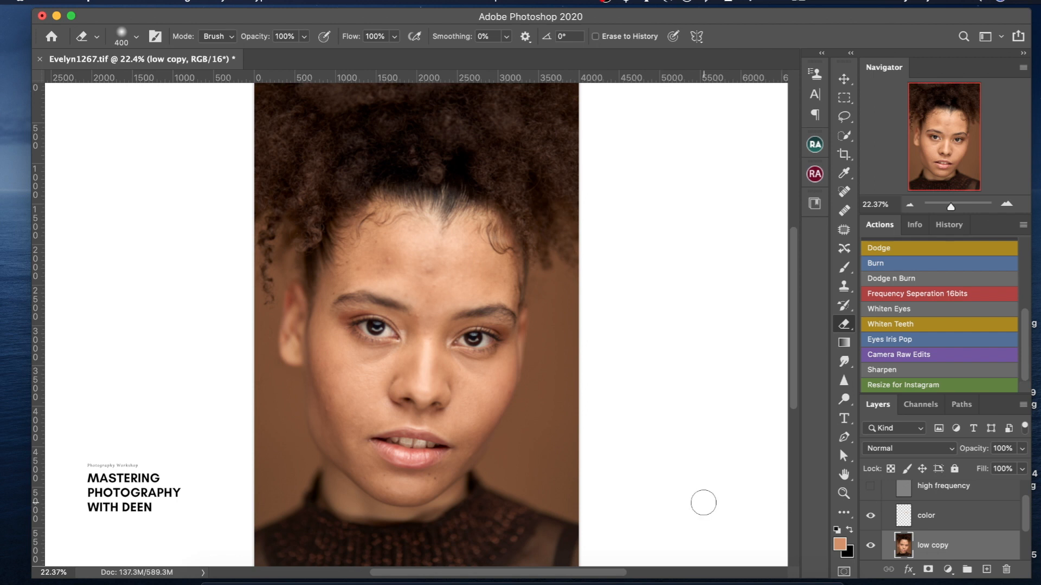
key("bracketleft")
key("b")
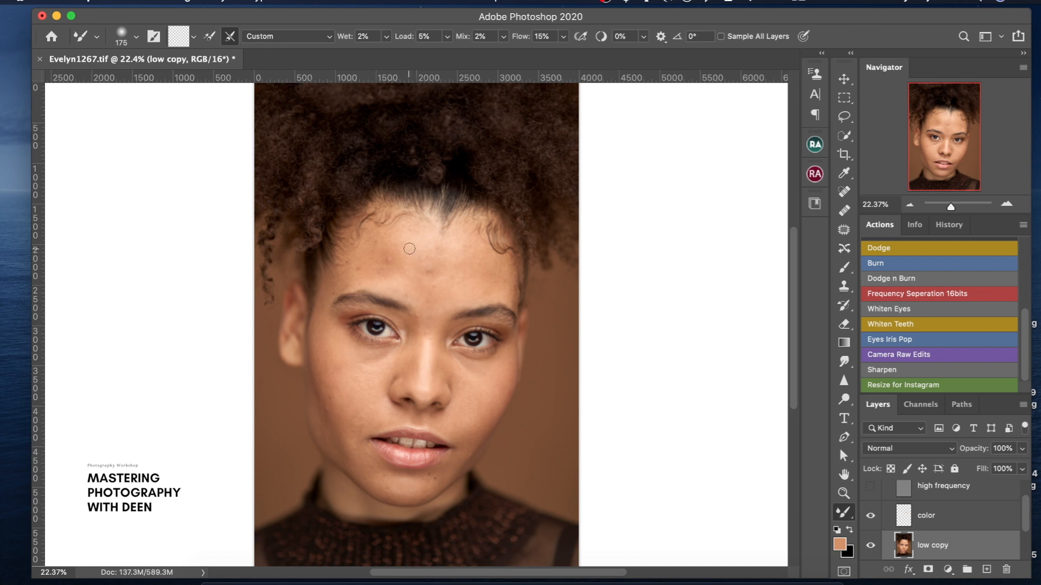
key("bracketright")
key("bracketright")
key("bracketright")
key("bracketright")
key("bracketright")
key("bracketright")
key("bracketright")
key("bracketright")
key("bracketright")
key("bracketright")
key("bracketright")
left_click_drag(401, 264, 403, 257)
Step: Try a 100-pixel Mixer Brush on the forehead's small patches and undo the last stroke
key("bracketleft")
key("bracketleft")
key("bracketleft")
key("bracketleft")
key("bracketleft")
key("bracketleft")
key("bracketleft")
key("bracketleft")
key("bracketleft")
key("bracketleft")
key("bracketleft")
key("bracketleft")
key("bracketleft")
key("bracketleft")
key("bracketleft")
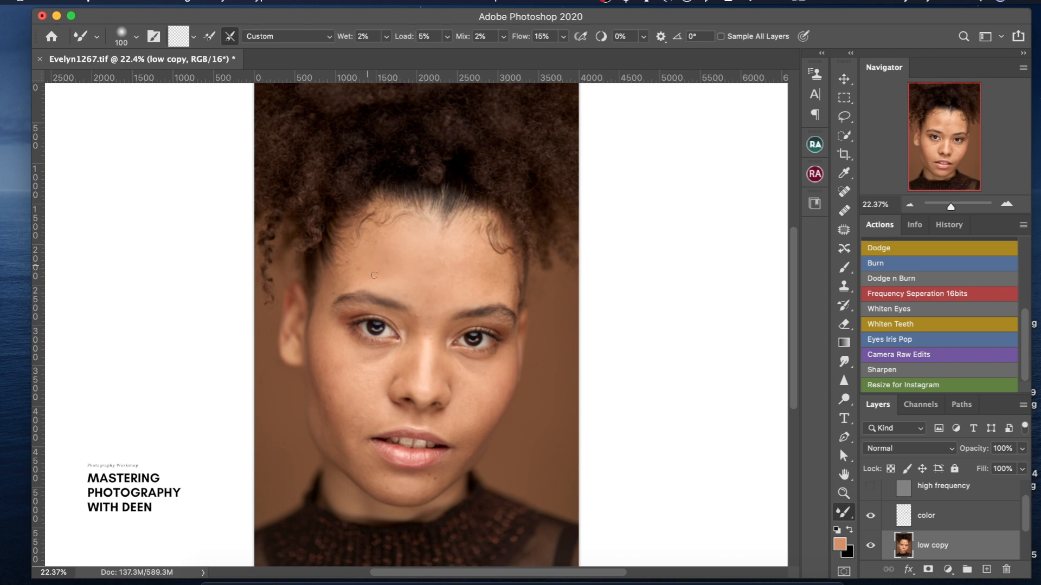
key("super+z")
Step: Smooth the forehead's tones on the low copy layer with a larger Mixer Brush, and increase its size to 600 pixels
key("bracketright")
key("bracketright")
key("bracketright")
key("bracketright")
left_click_drag(400, 240, 385, 264)
key("bracketright")
key("bracketright")
key("bracketright")
key("bracketright")
key("bracketright")
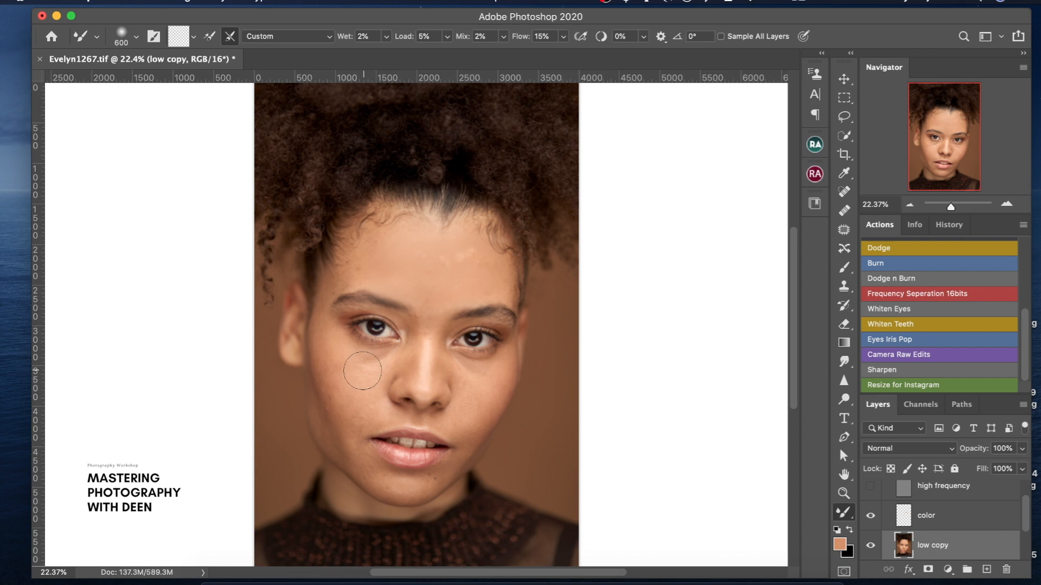
Step: Reduce the Mixer Brush size to 125 pixels
key("bracketleft")
key("bracketleft")
key("bracketleft")
key("bracketleft")
key("bracketleft")
key("bracketleft")
key("bracketleft")
key("bracketleft")
key("bracketleft")
key("bracketleft")
key("bracketleft")
key("bracketleft")
Step: Toggle the low copy layer's visibility to compare the forehead before and after blending, leaving the layer visible
key("super+comma")
key("super+comma")
key("super+comma")
key("super+comma")
key("super+comma")
key("super+comma")
key("super+comma")
key("super+comma")
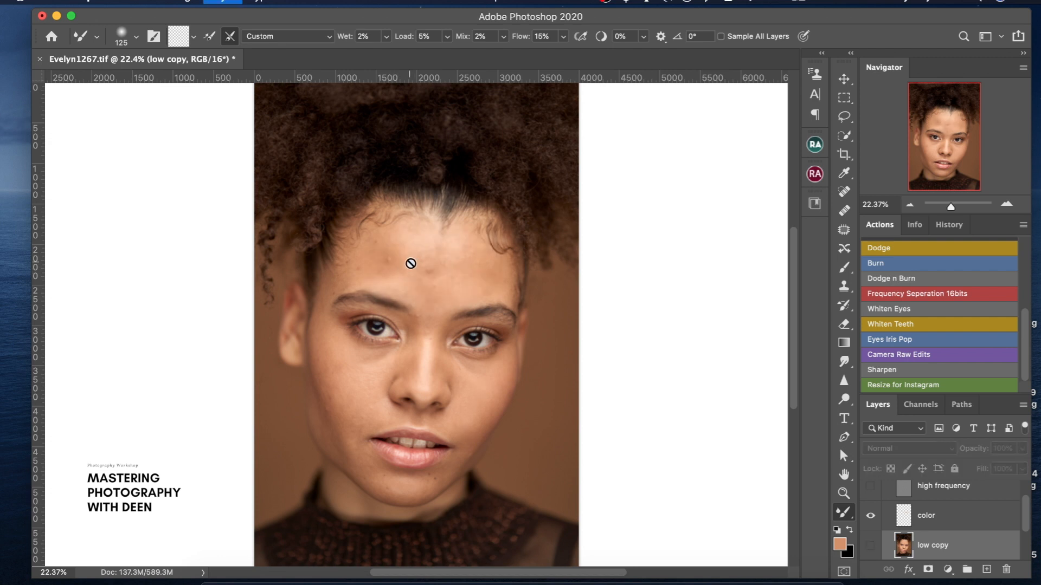
left_click(870, 546)
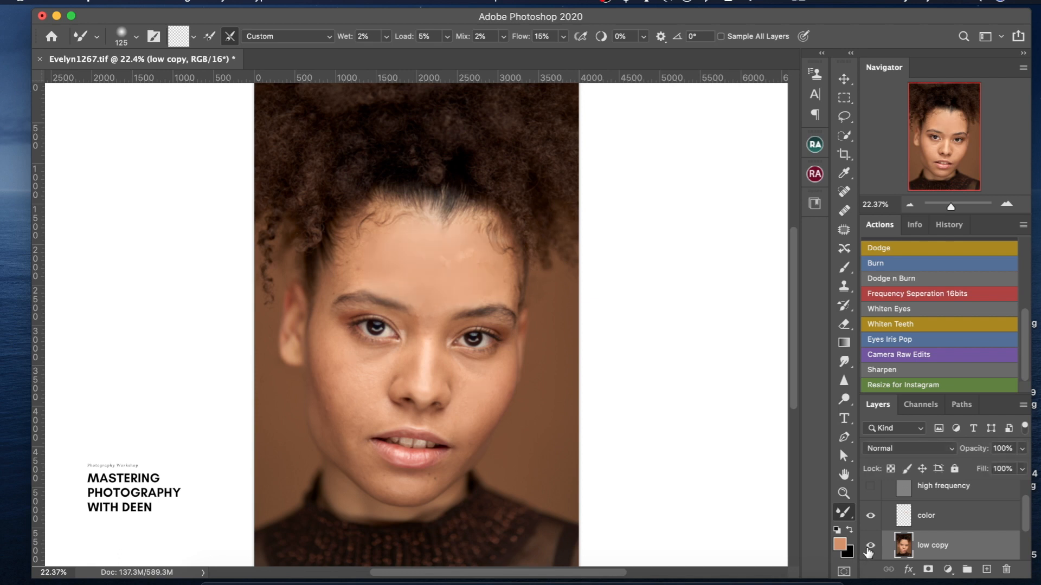
Step: Increase the Mixer Brush to 250 pixels and blend a patch in the middle of the forehead on the low copy layer
key("bracketright")
key("bracketright")
key("bracketright")
key("bracketright")
mouse_move(440, 264)
left_mouse_down()
mouse_move(441, 249)
mouse_move(457, 258)
mouse_move(428, 280)
mouse_move(446, 262)
left_mouse_up()
Step: Toggle the Frequency Separation group's visibility to compare the blended portrait with the original, leaving the group visible and expanded
left_click_drag(1024, 509, 1024, 515)
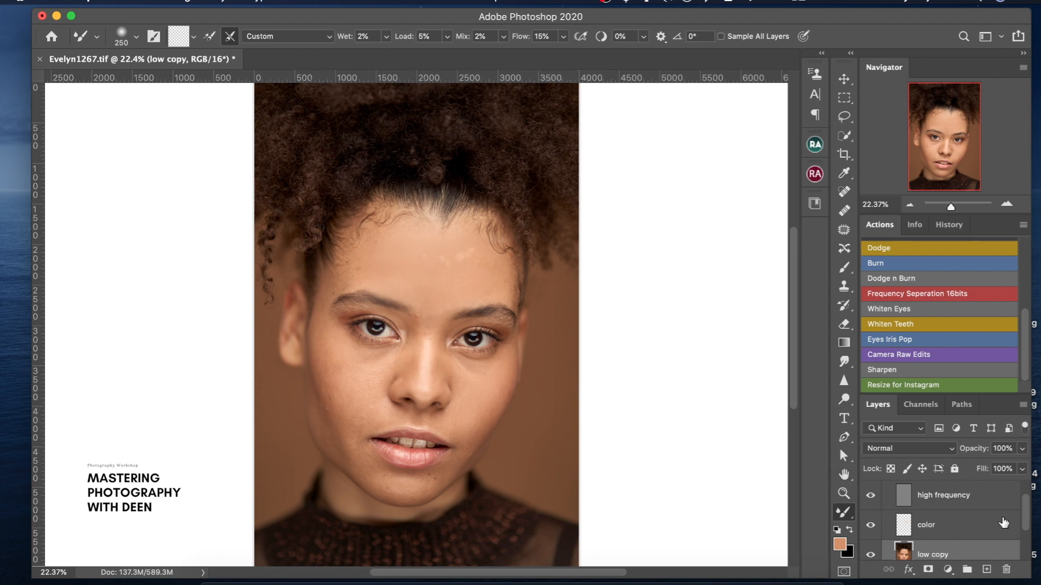
scroll(1025, 510, "up", 1)
left_click(882, 490)
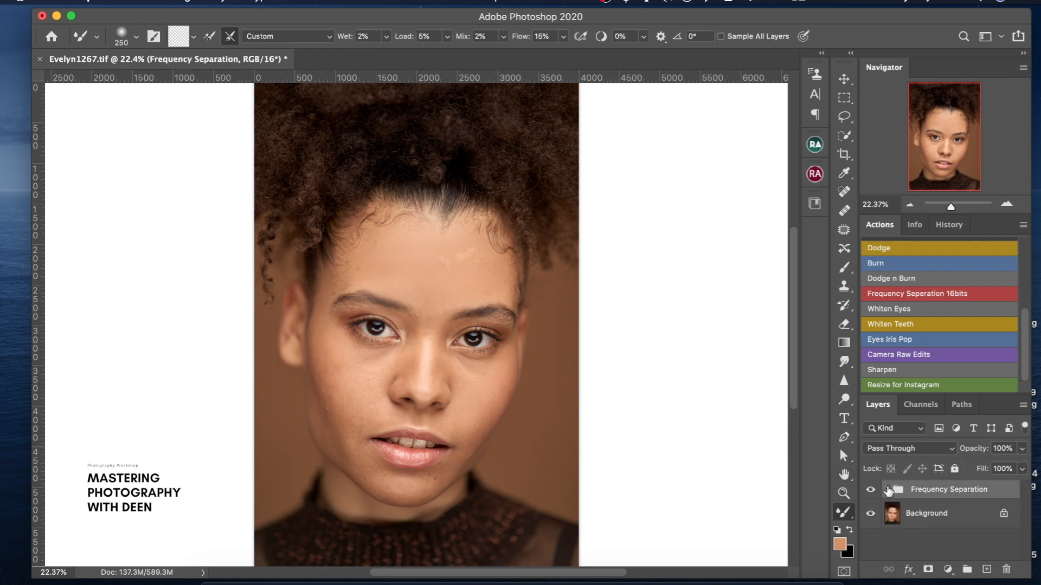
left_click(870, 489)
left_click(869, 490)
left_click(868, 490)
left_click(868, 490)
left_click(869, 492)
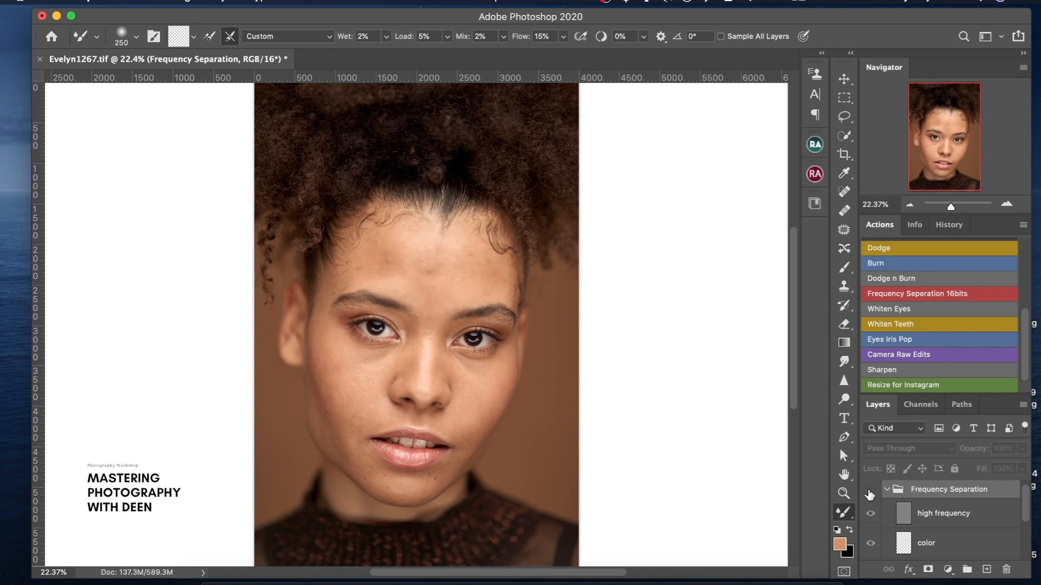
left_click(870, 491)
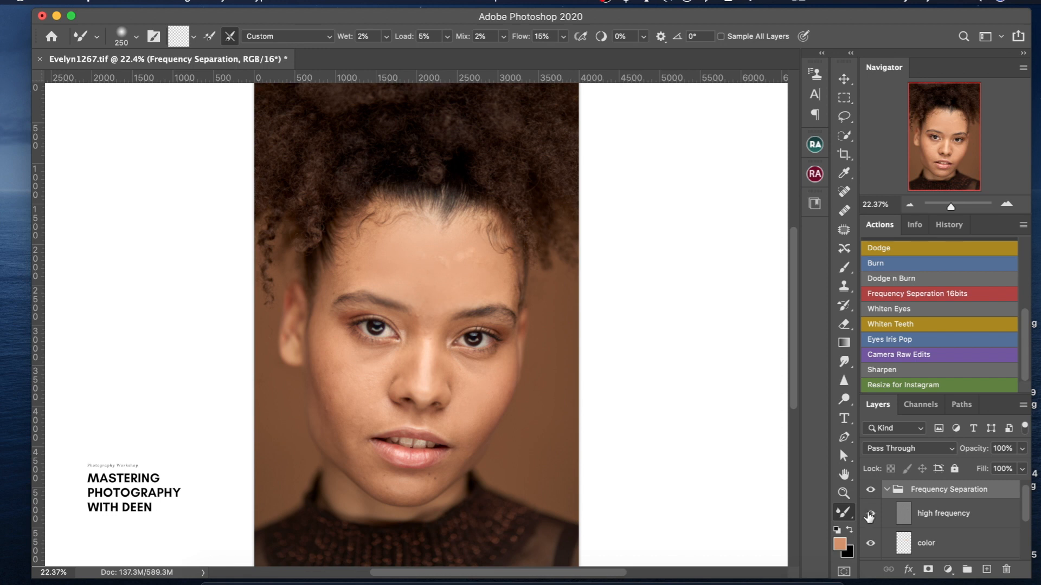
Step: Isolate the high frequency layer to examine its texture around the eyes and forehead, and show the other layers again
left_click(868, 515)
left_click(869, 515, "alt")
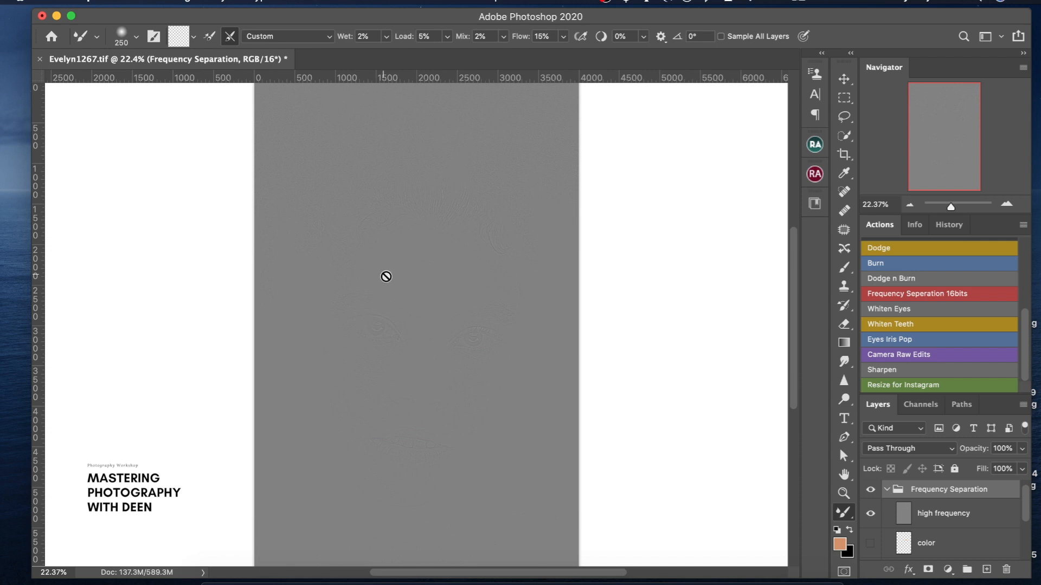
scroll(383, 277, "up", 2)
scroll(411, 291, "up", 3)
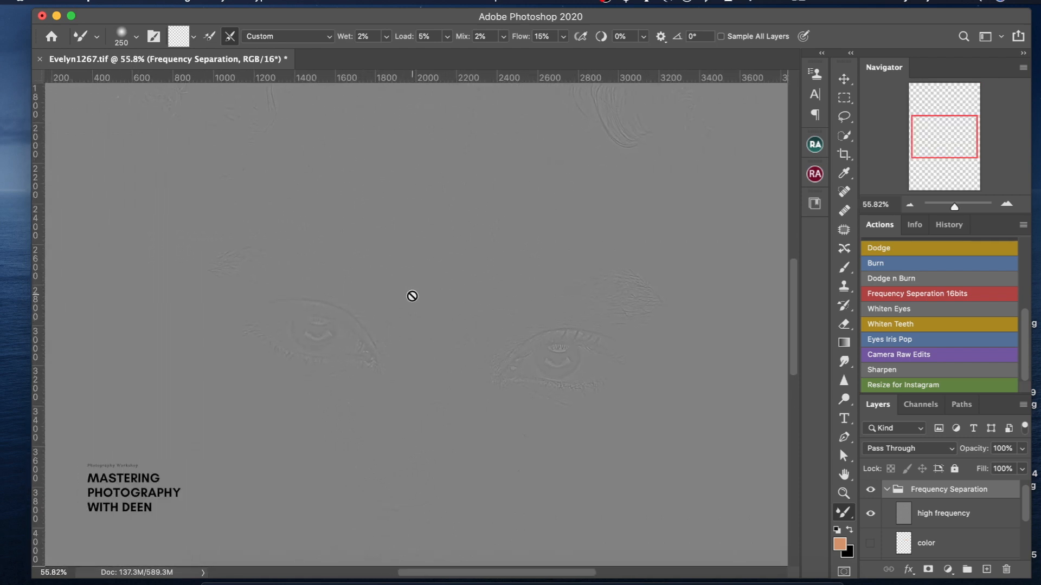
scroll(412, 299, "down", 2)
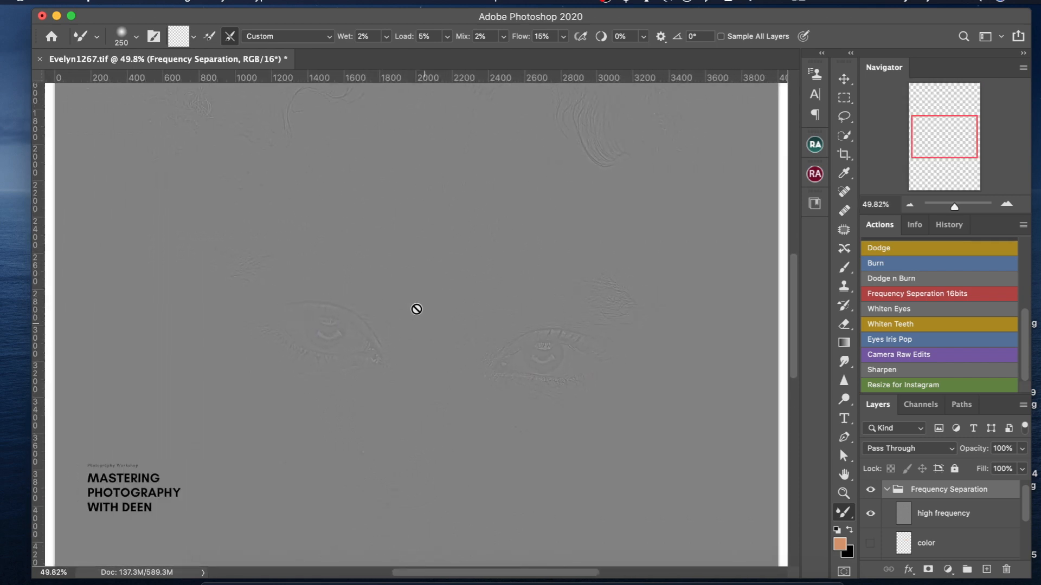
scroll(421, 316, "down", 1)
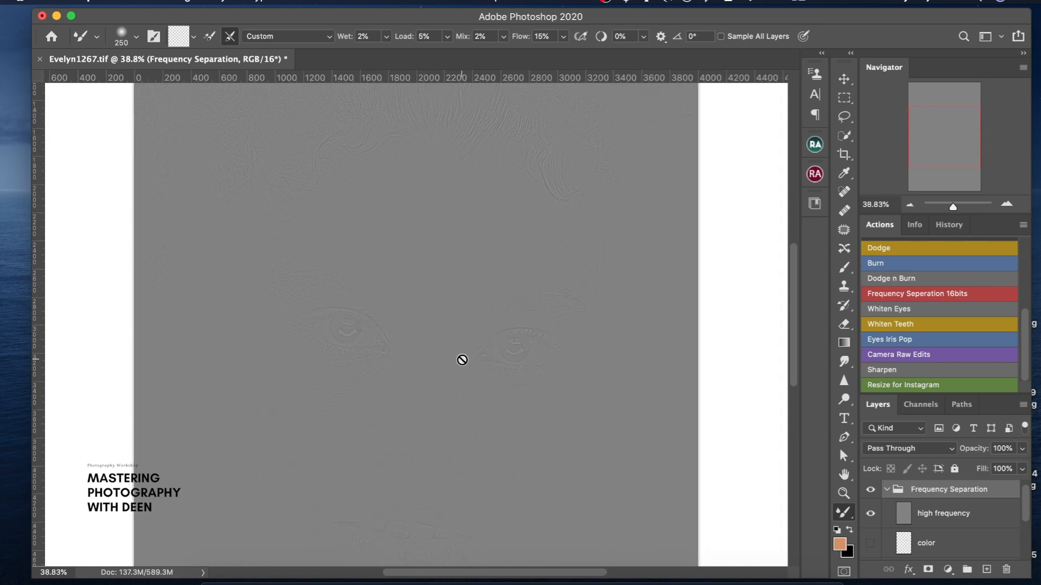
left_click(512, 359)
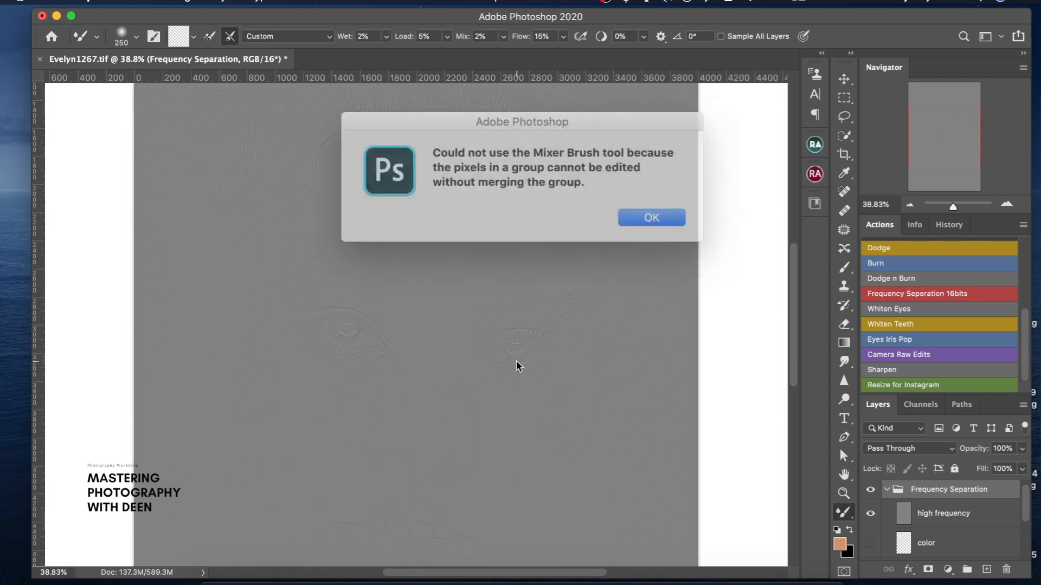
left_click(610, 213)
scroll(509, 303, "down", 5)
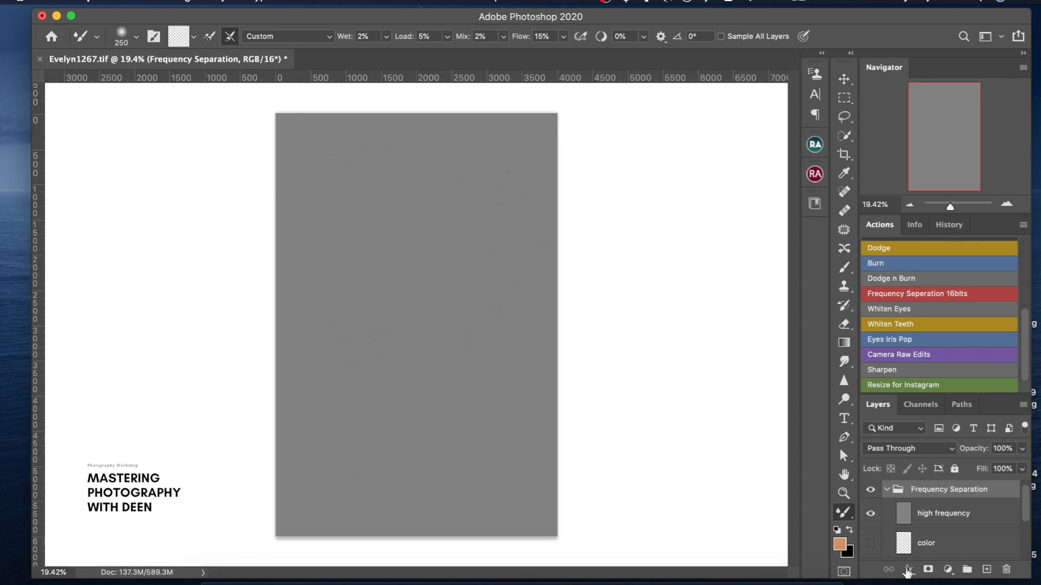
left_click(870, 513)
left_click(870, 543)
Step: Delete the low copy layer and duplicate the low frequency layer as a fresh retouching base
left_click_drag(1026, 508, 1025, 527)
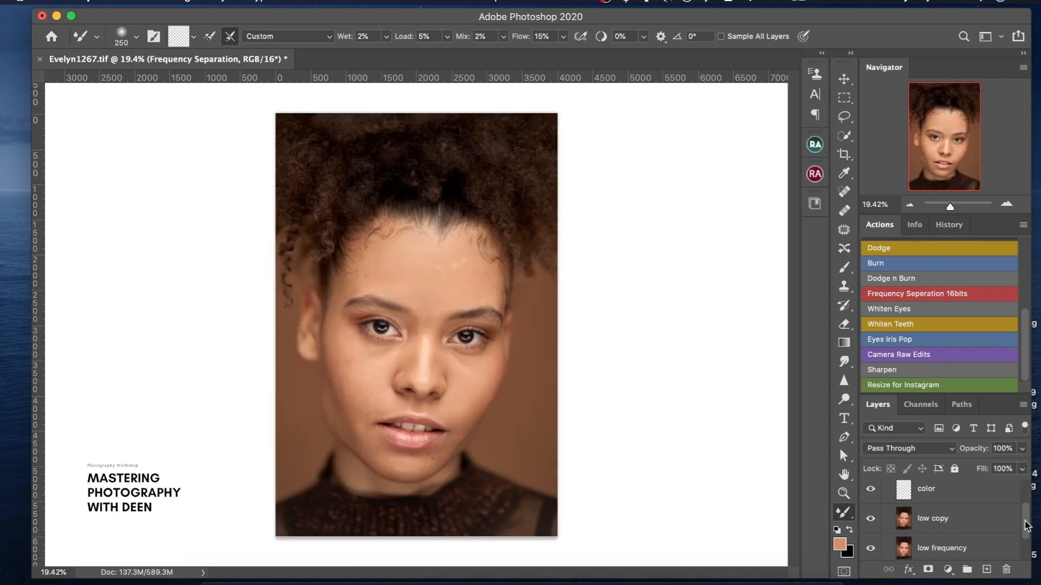
left_click(870, 520)
left_click(871, 520)
left_click(913, 523)
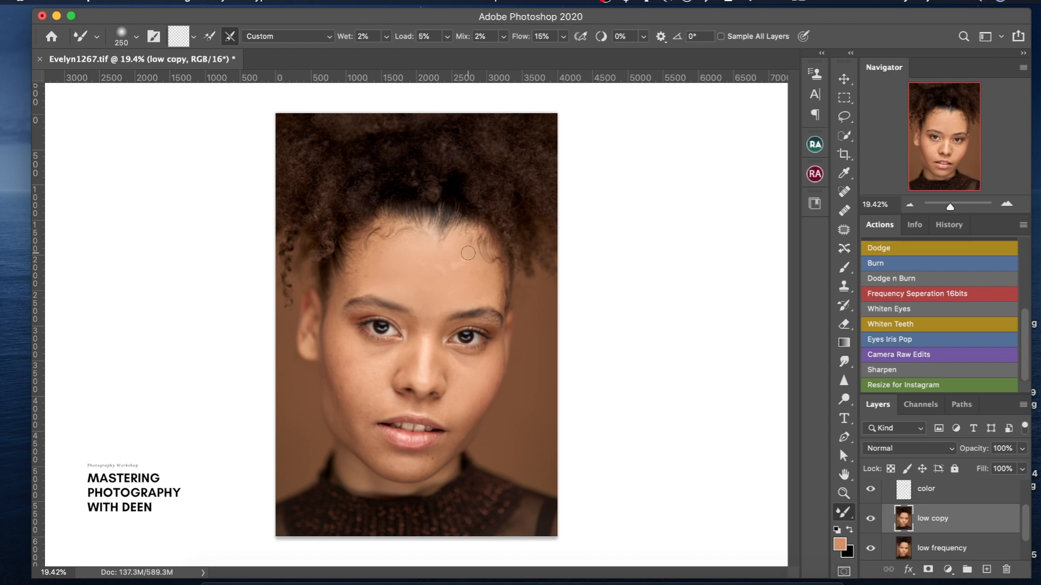
key("BackSpace")
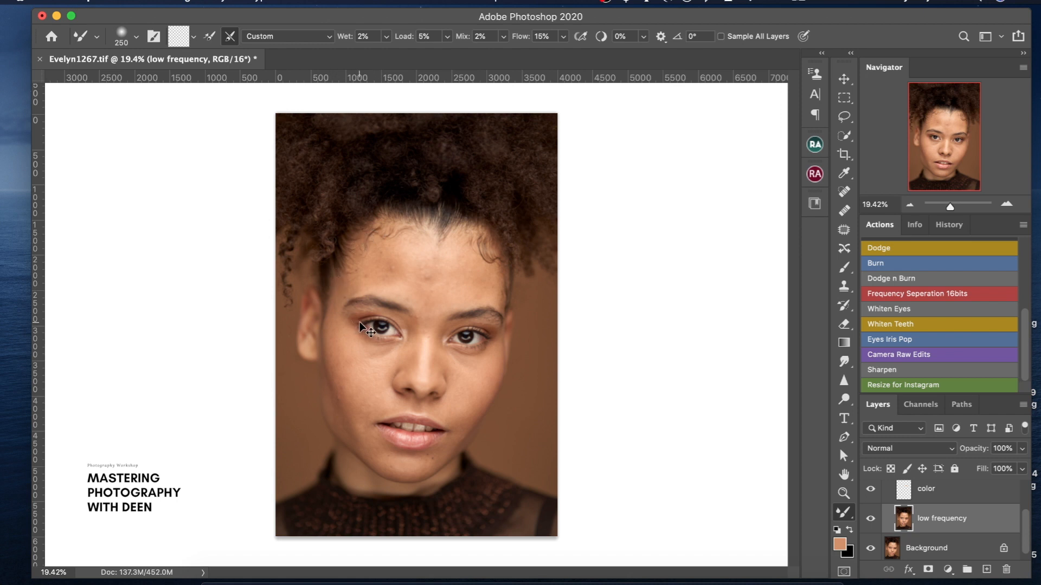
key("super+j")
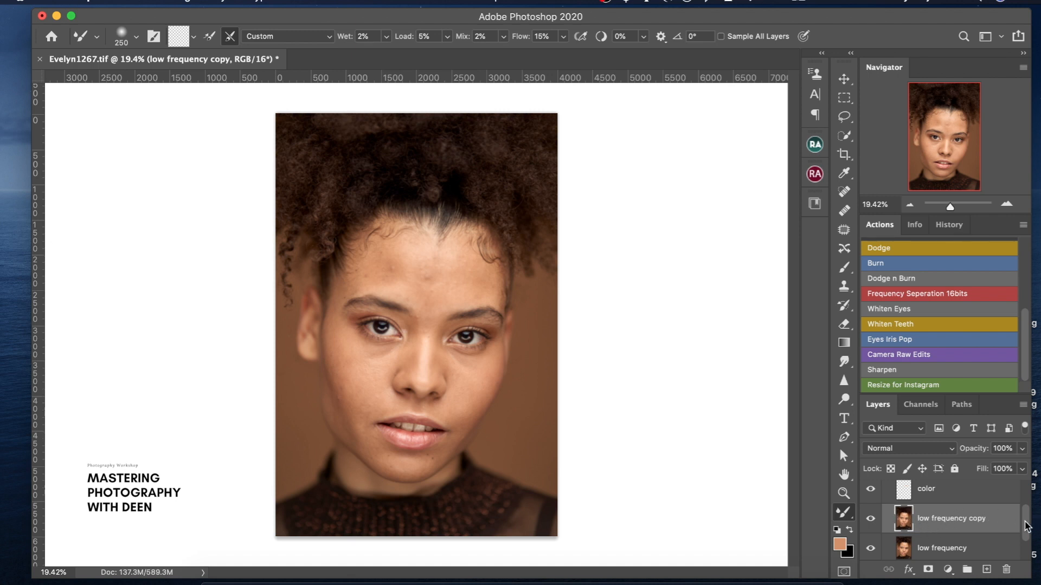
Step: Compare the portrait with the Frequency Separation group hidden and shown now that the layer copy is fresh
scroll(1026, 526, "up", 2)
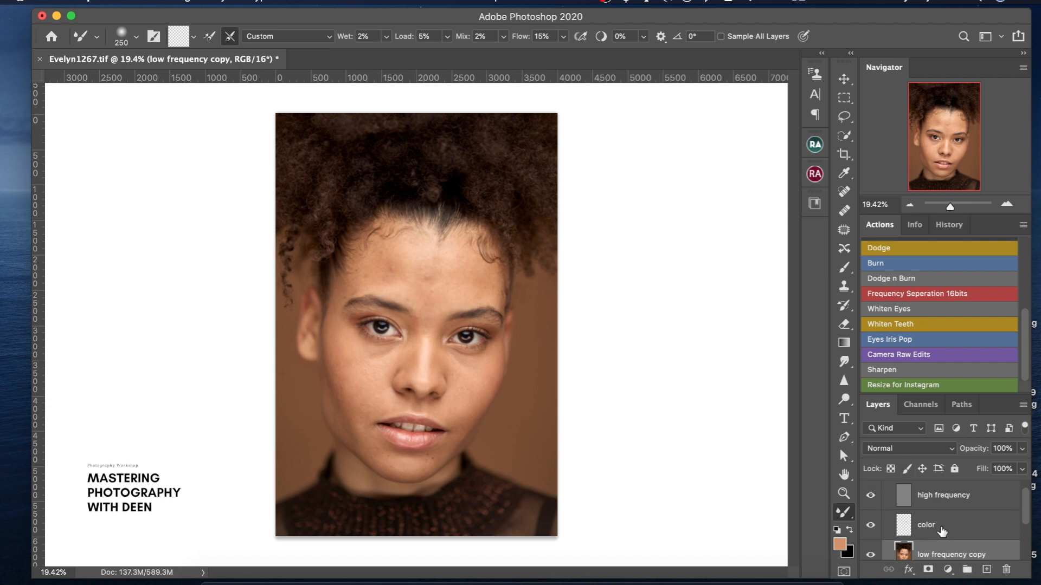
scroll(1027, 512, "up", 1)
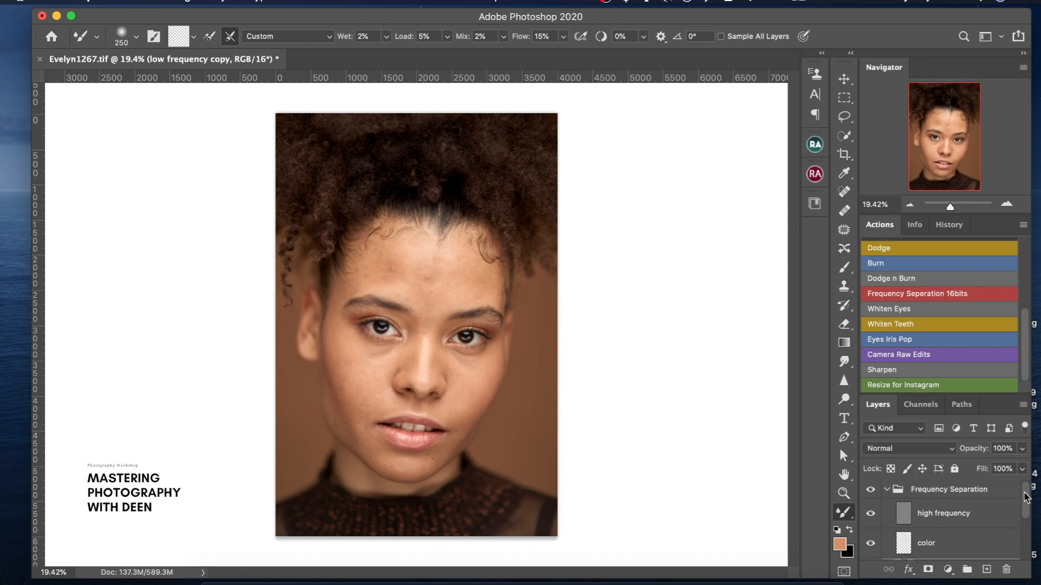
left_click(887, 490)
left_click(872, 490)
left_click(871, 490)
left_click(872, 491)
left_click(871, 491)
left_click(871, 491)
left_click(872, 491)
left_click(886, 490)
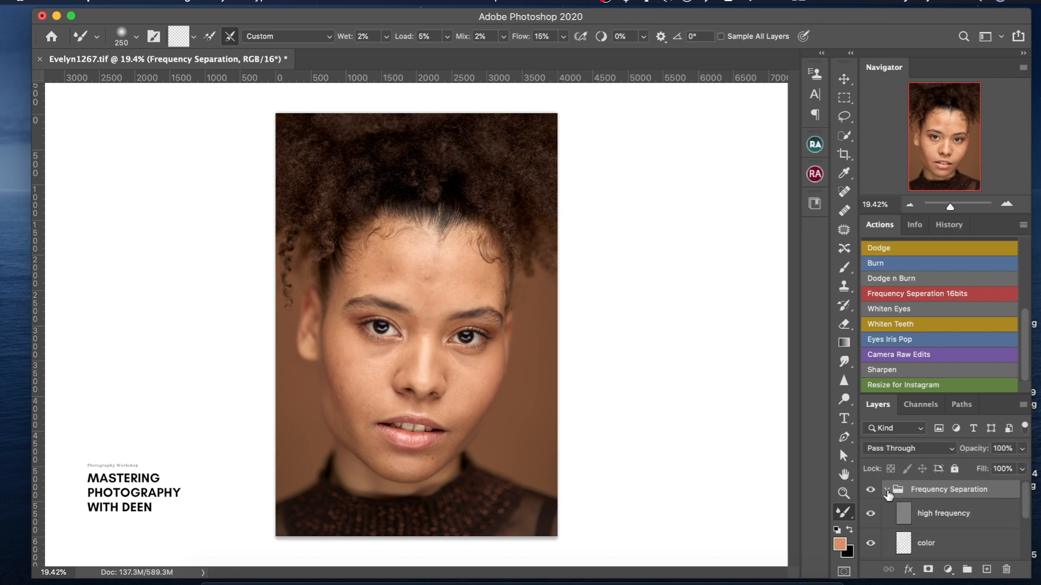
Step: Review the high and low frequency layers in the group and select the low frequency copy layer
scroll(1019, 512, "down", 2)
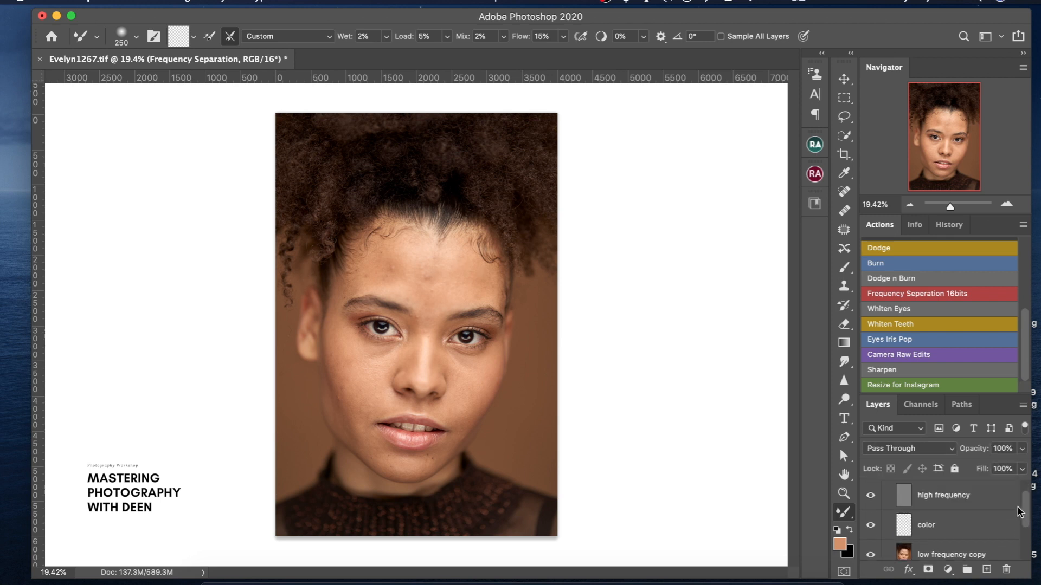
scroll(1019, 513, "up", 2)
left_click(903, 519)
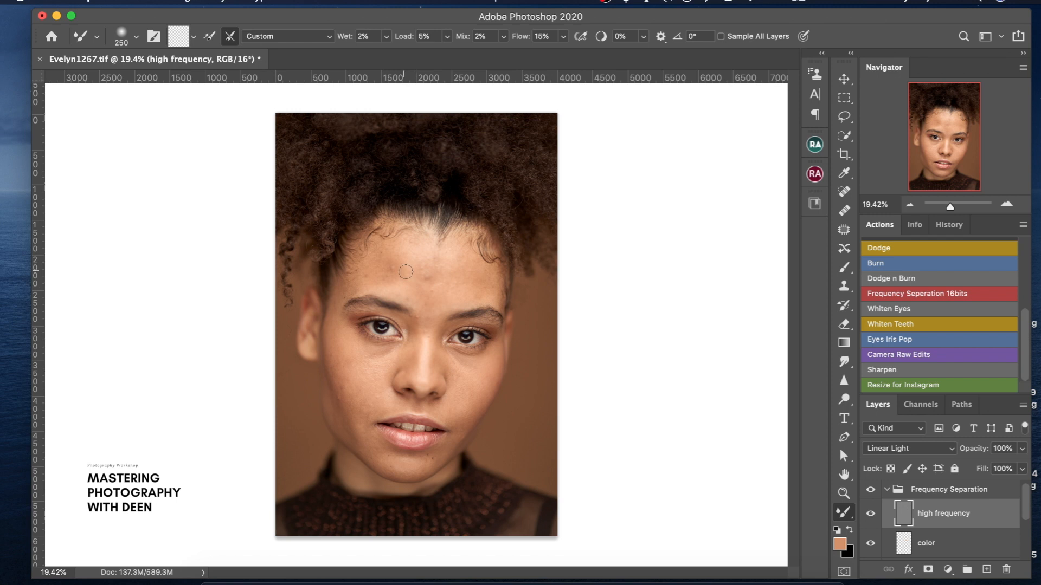
left_click(892, 492)
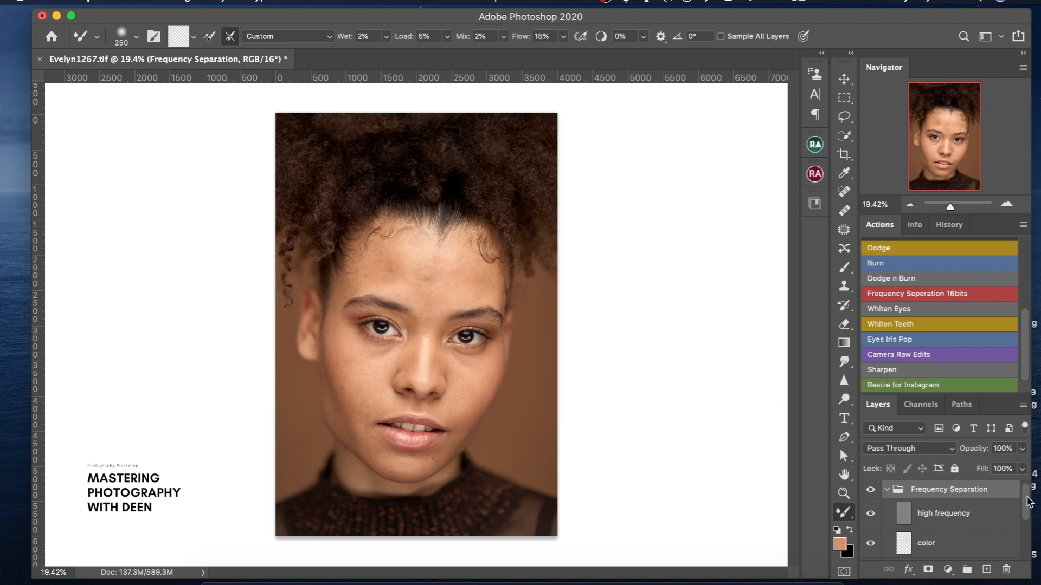
left_click_drag(1025, 499, 1026, 525)
left_click(952, 520)
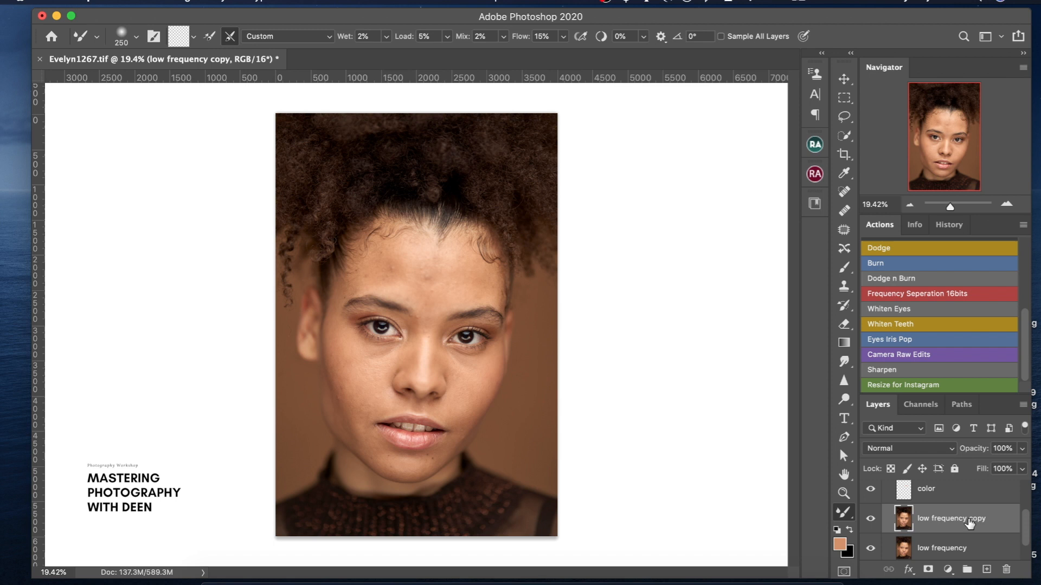
left_click(929, 548)
left_click(929, 518)
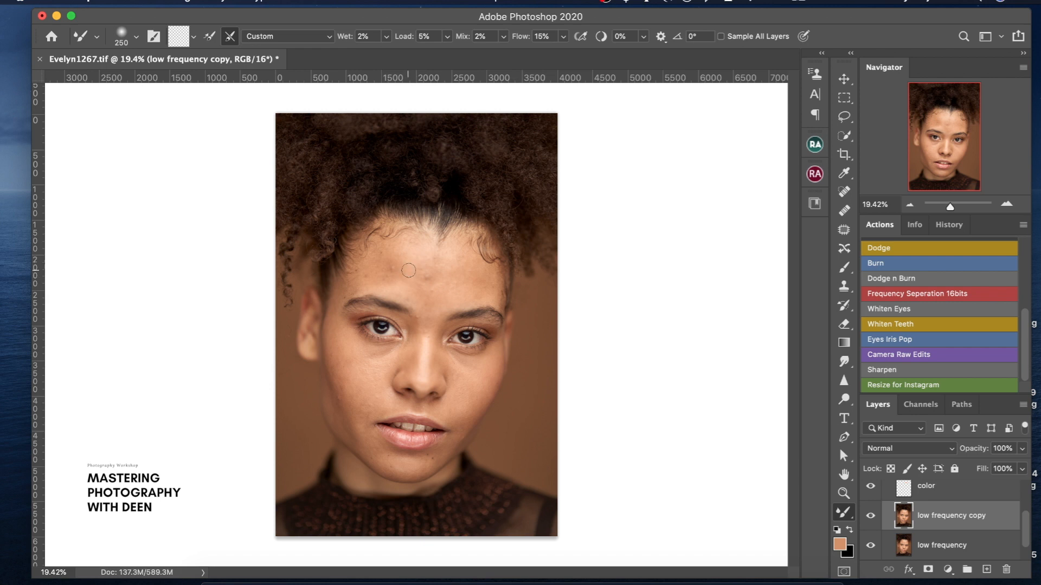
key("bracketleft")
key("bracketleft")
key("bracketleft")
key("bracketright")
key("bracketright")
key("bracketright")
key("bracketright")
key("bracketright")
key("bracketleft")
key("bracketleft")
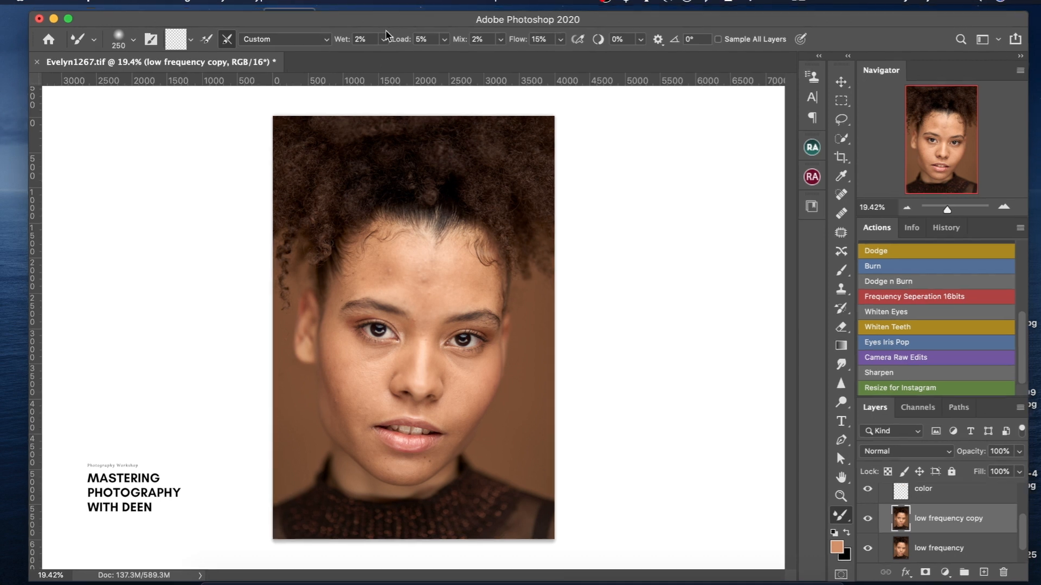
Step: Examine the Mixer Brush's flow, size and hardness settings, keeping the Soft Round brush at 250 pixels
left_click_drag(389, 25, 383, 45)
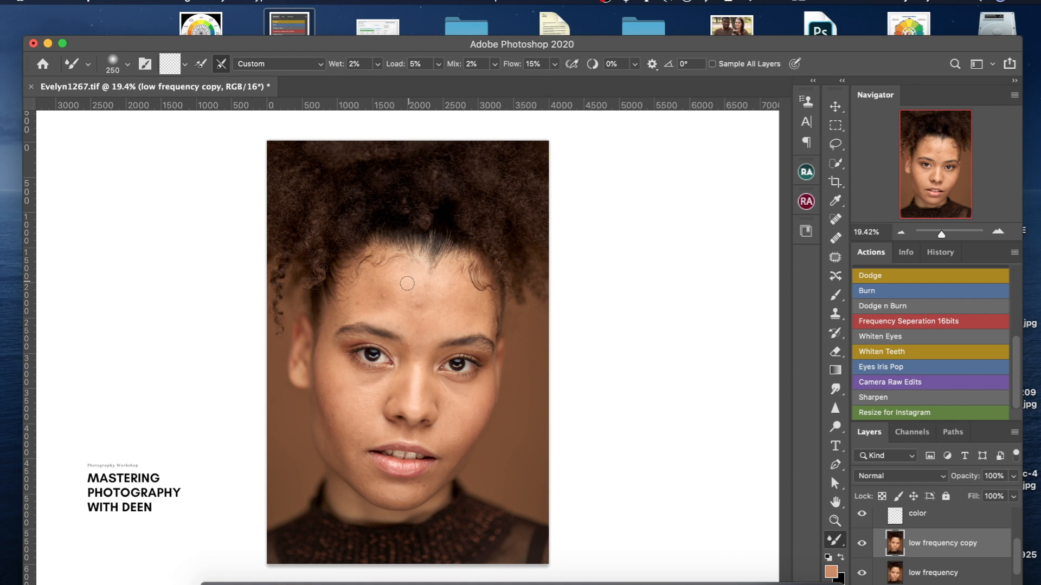
left_click(553, 64)
left_click(533, 75)
left_click(432, 291)
key("bracketleft")
key("bracketleft")
key("bracketleft")
key("bracketright")
key("bracketright")
left_click(127, 65)
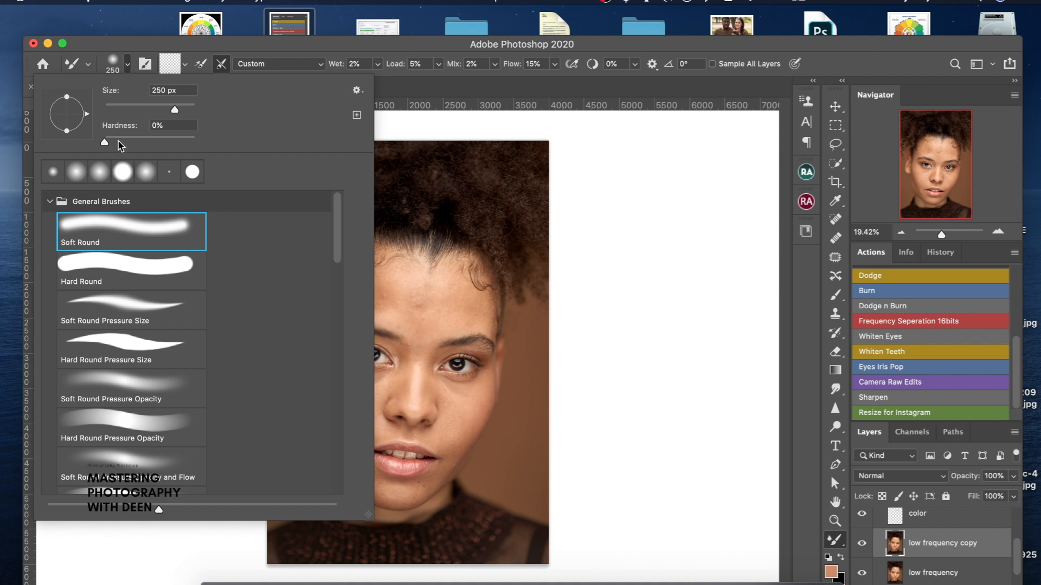
left_click(418, 290)
Step: Blend the forehead tones on the low frequency copy layer, enlarging the Mixer Brush to 400 pixels
mouse_move(381, 296)
left_mouse_down()
mouse_move(389, 282)
mouse_move(377, 305)
mouse_move(381, 295)
left_mouse_up()
key("bracketright")
key("bracketright")
key("bracketright")
mouse_move(374, 287)
left_mouse_down()
mouse_move(406, 283)
mouse_move(398, 275)
mouse_move(393, 286)
mouse_move(413, 280)
mouse_move(382, 290)
mouse_move(463, 290)
mouse_move(475, 319)
mouse_move(462, 281)
mouse_move(392, 279)
mouse_move(417, 282)
left_mouse_up()
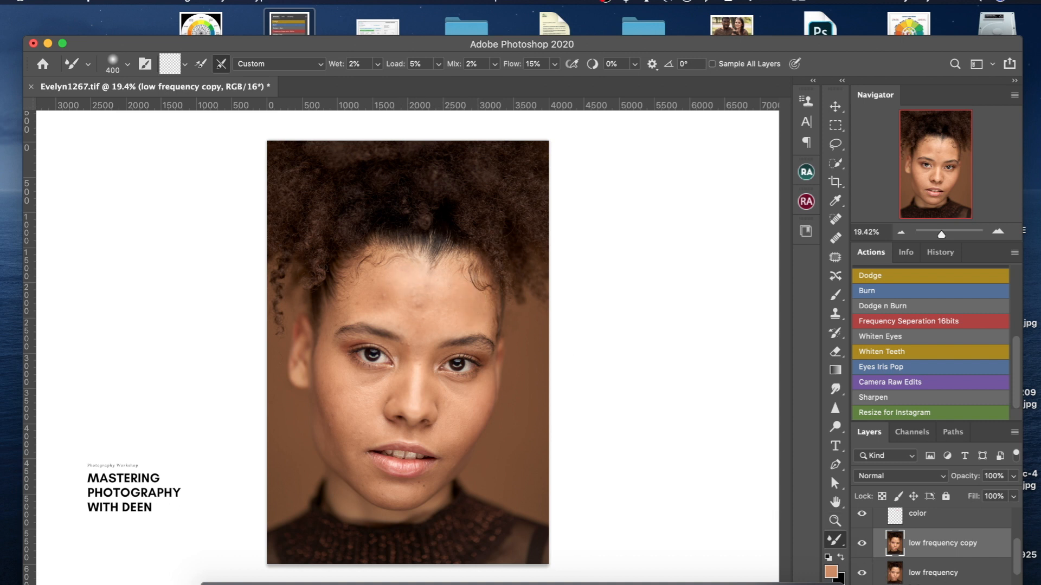
Step: Create a new layer above the low frequency copy and set the regular Brush to 90 pixels with 100% flow
left_click(978, 584)
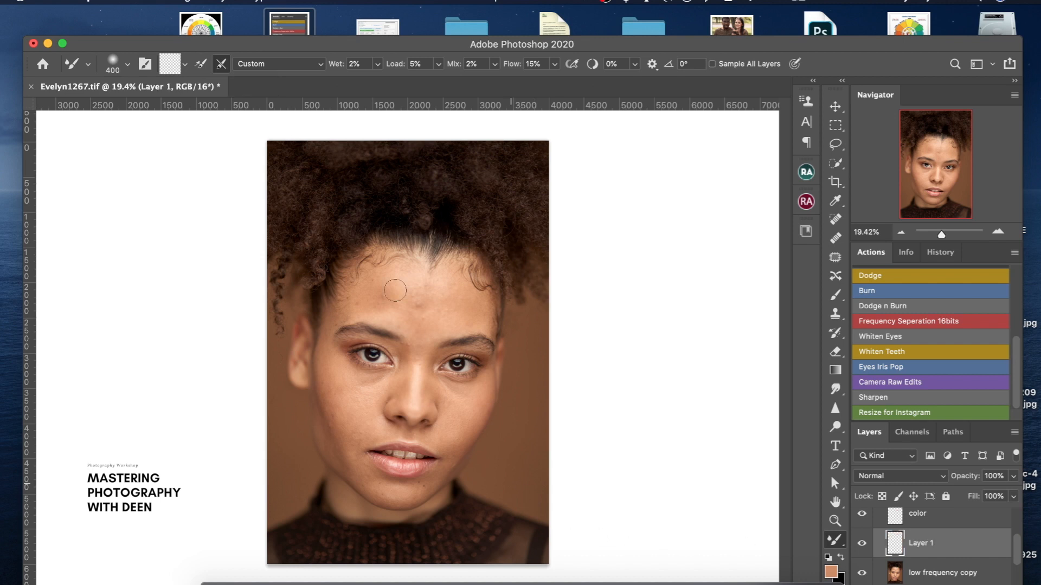
key("b")
key("bracketleft")
key("bracketleft")
key("bracketleft")
key("bracketleft")
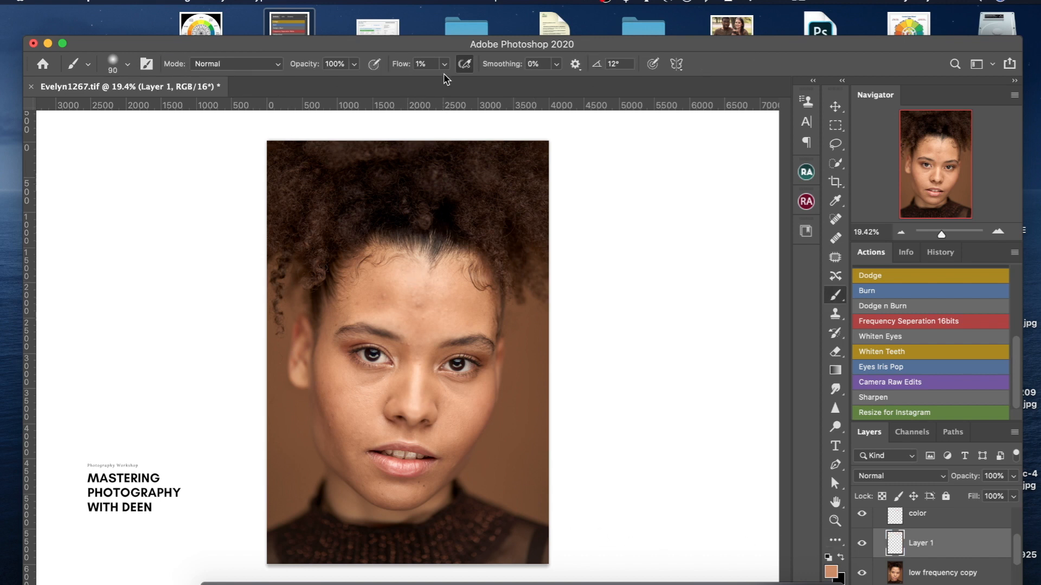
left_click(444, 64)
left_click_drag(443, 81, 510, 104)
Step: Circle the middle of the forehead and the area under each eye in black on the new layer
key("d")
mouse_move(402, 304)
left_mouse_down()
mouse_move(443, 316)
mouse_move(456, 295)
mouse_move(454, 268)
mouse_move(398, 275)
mouse_move(386, 301)
mouse_move(413, 313)
left_mouse_up()
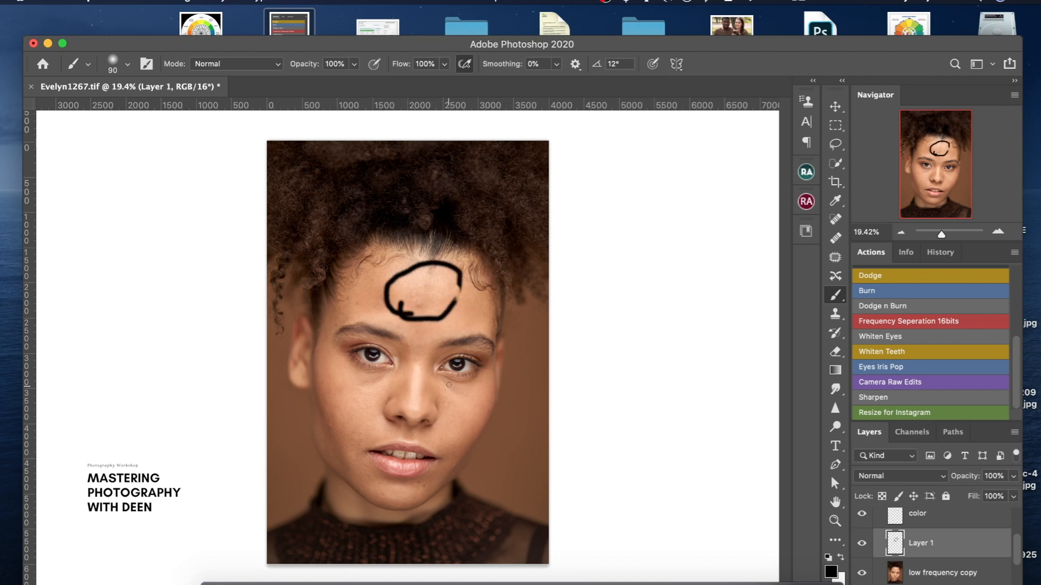
mouse_move(480, 388)
left_mouse_down()
mouse_move(440, 383)
mouse_move(460, 412)
mouse_move(492, 387)
mouse_move(475, 383)
left_mouse_up()
mouse_move(391, 374)
left_mouse_down()
mouse_move(346, 379)
mouse_move(348, 397)
mouse_move(374, 403)
mouse_move(381, 379)
left_mouse_up()
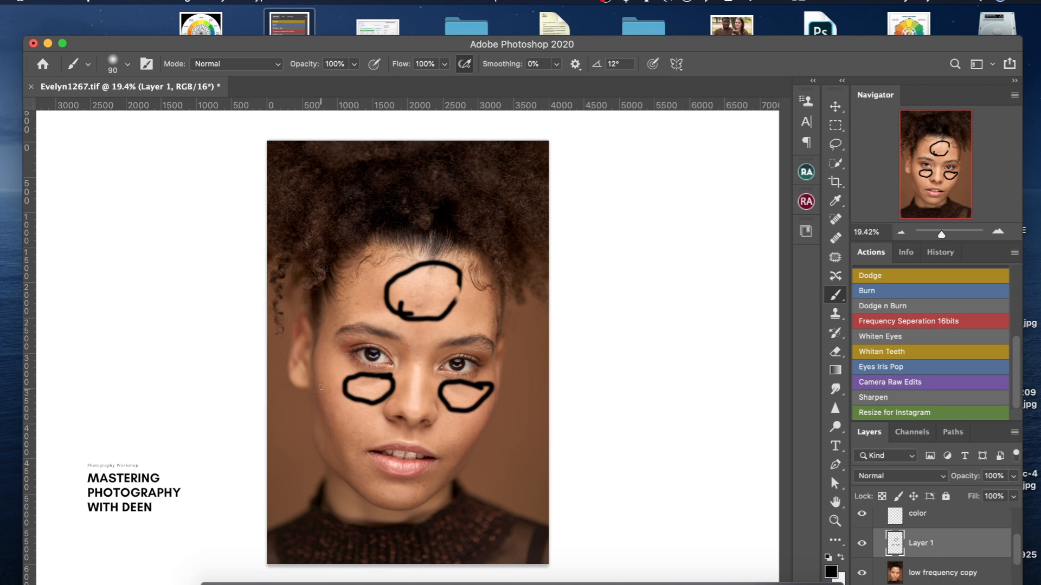
Step: Replace a black outline on the outer cheek with a white one, and outline the opposite cheek's shadow area in white
mouse_move(322, 388)
left_mouse_down()
mouse_move(335, 434)
mouse_move(321, 418)
mouse_move(320, 382)
left_mouse_up()
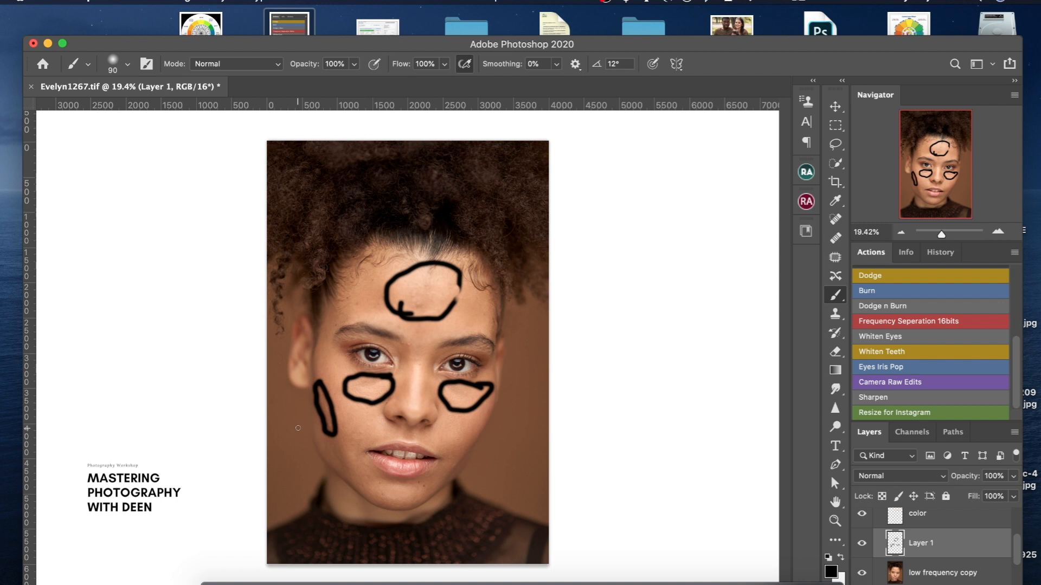
key("super+z")
key("x")
mouse_move(340, 432)
left_mouse_down()
mouse_move(326, 391)
mouse_move(309, 384)
mouse_move(319, 427)
mouse_move(332, 437)
left_mouse_up()
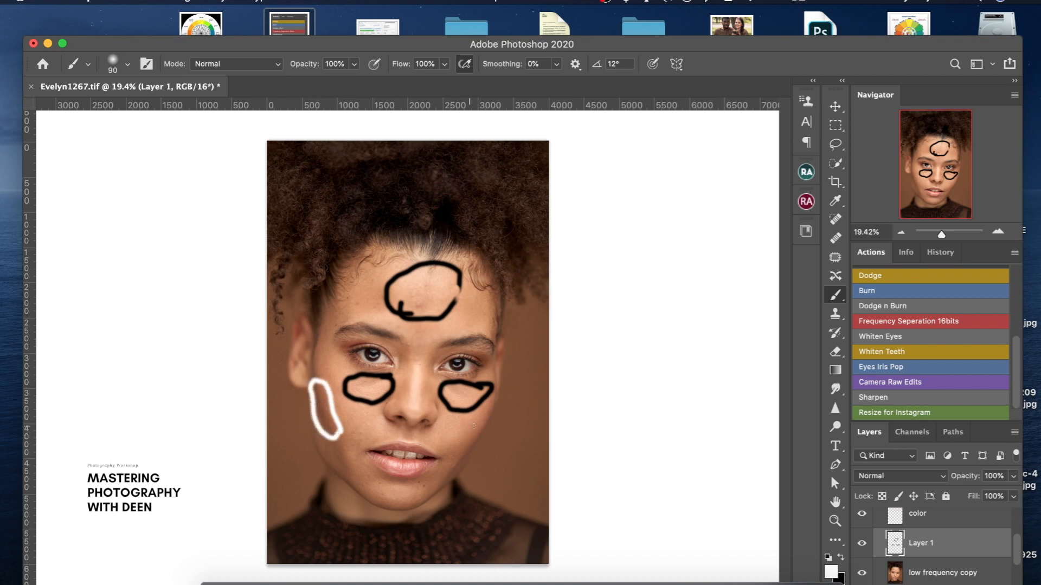
mouse_move(480, 416)
left_mouse_down()
mouse_move(446, 470)
mouse_move(462, 469)
mouse_move(482, 418)
left_mouse_up()
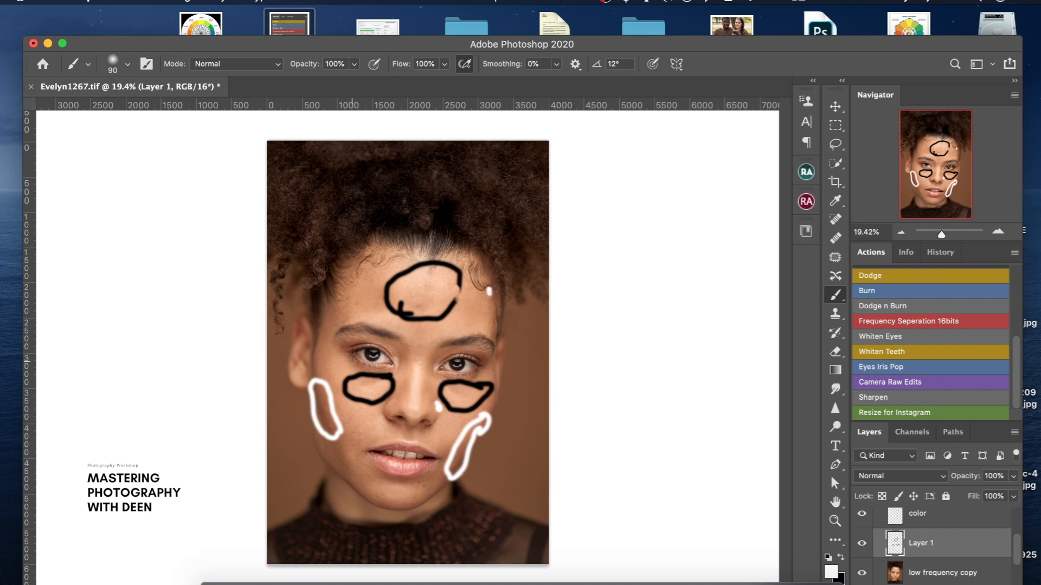
Step: Trace the jawline and chin in white, and mark the forehead and cheek transition areas in grey 999999 on the guide layer
left_click_drag(333, 461, 361, 487)
mouse_move(429, 495)
left_mouse_down()
mouse_move(414, 505)
mouse_move(363, 499)
left_mouse_up()
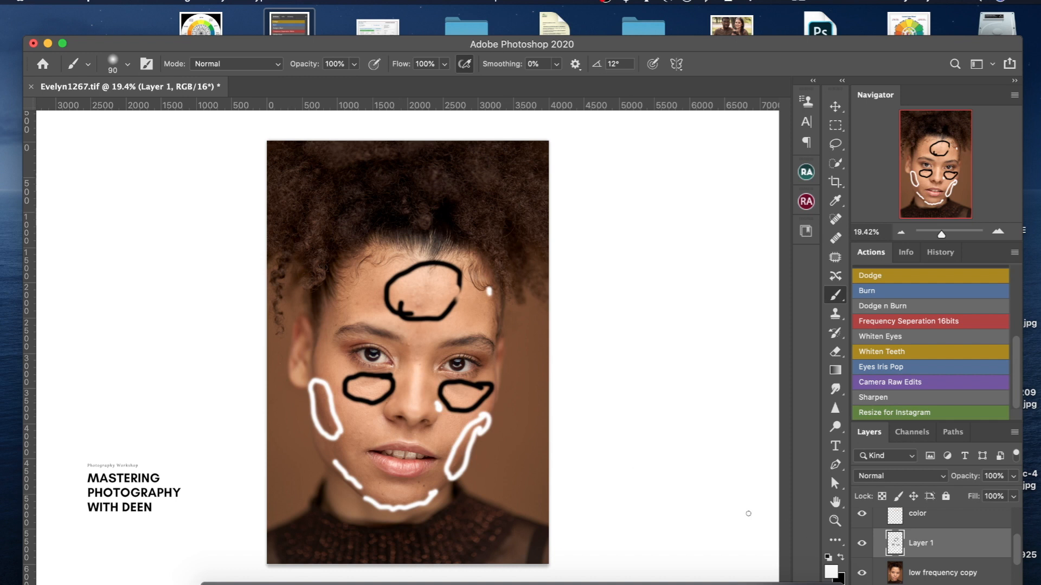
left_click(831, 572)
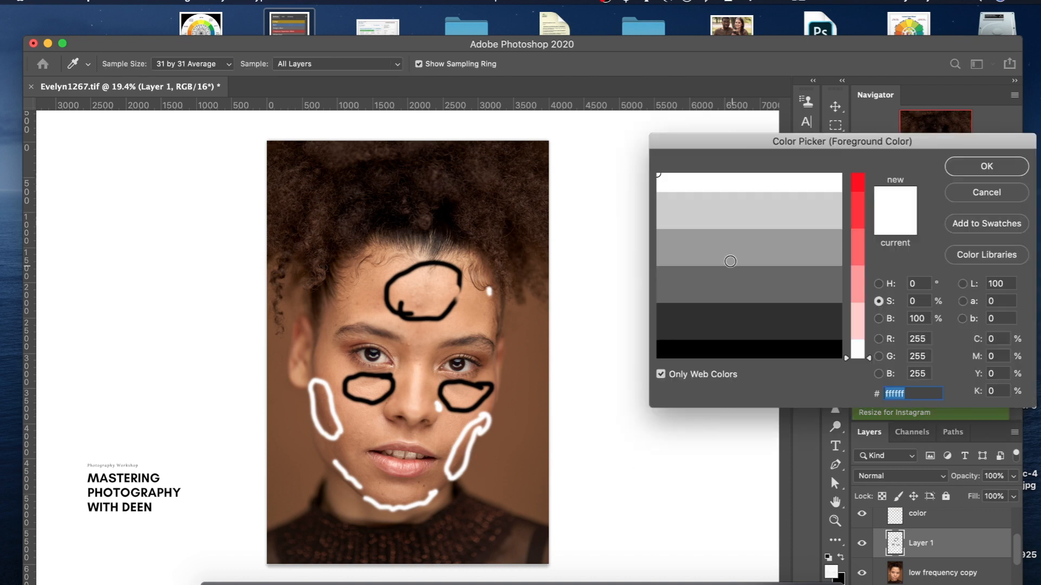
left_click(724, 252)
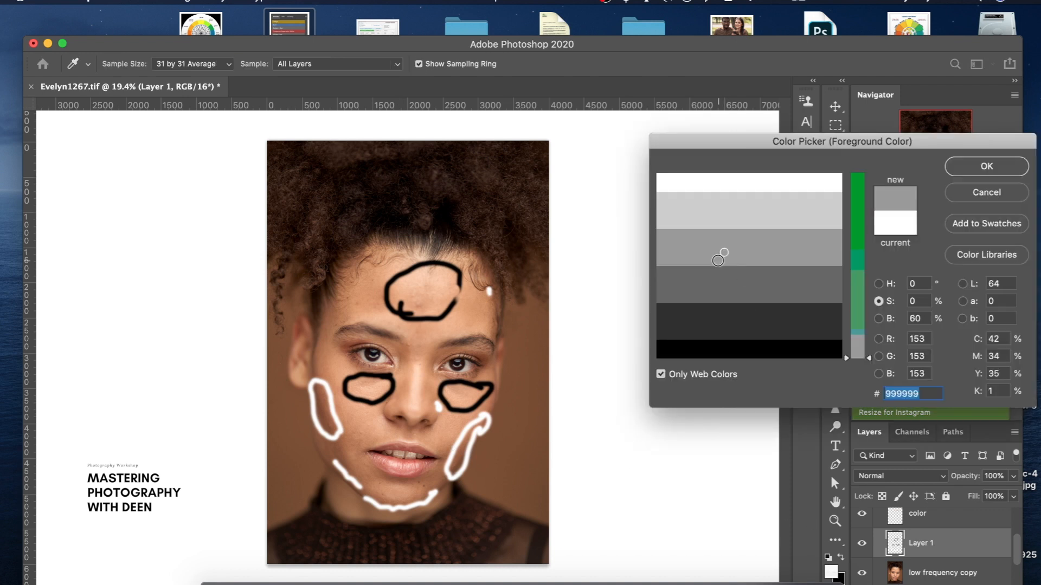
left_click(979, 168)
left_click(374, 415)
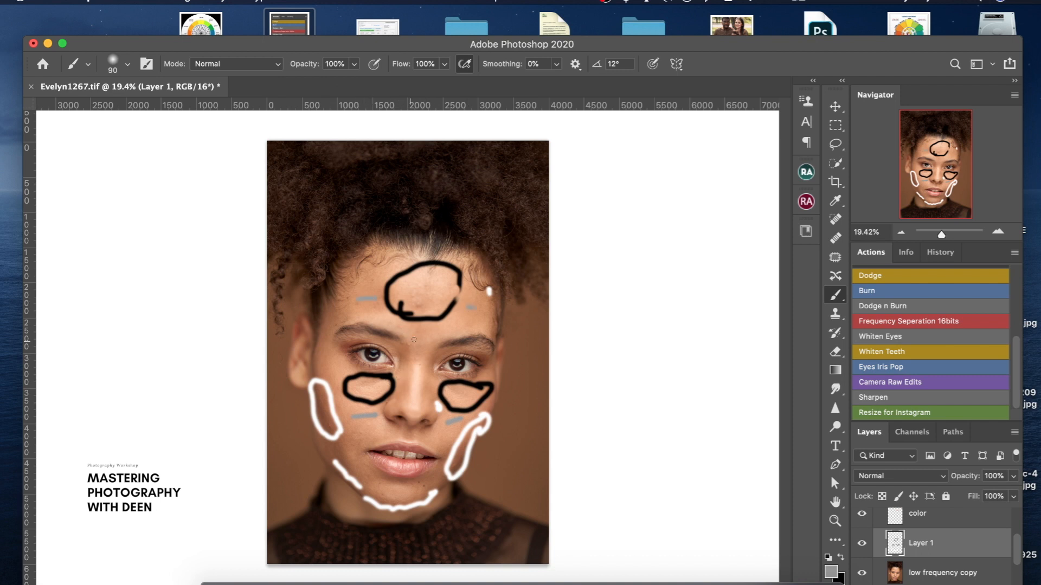
Step: Switch back to the Mixer Brush on the low frequency copy layer with the guide marks hidden
left_click(861, 544)
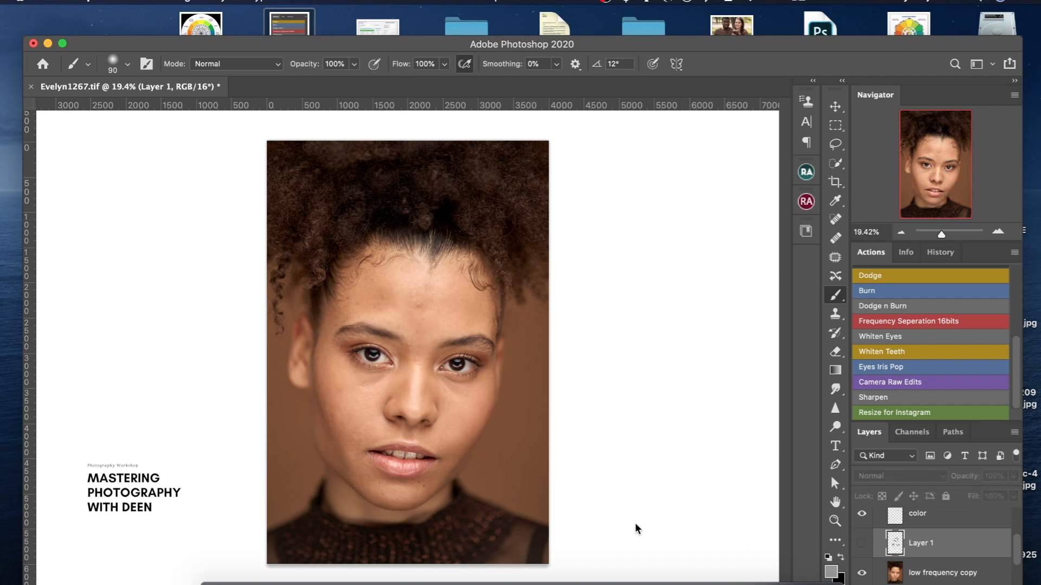
key("shift+b")
left_click(862, 543)
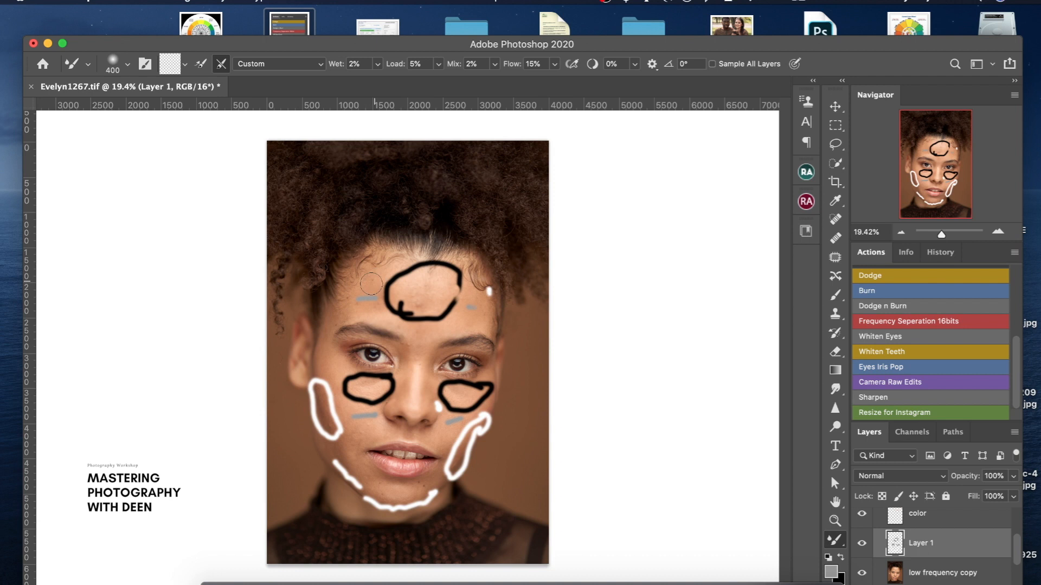
key("bracketleft")
key("bracketleft")
key("bracketleft")
key("bracketleft")
key("bracketleft")
key("bracketright")
key("bracketright")
key("bracketright")
left_click_drag(385, 277, 354, 295)
left_click(900, 577)
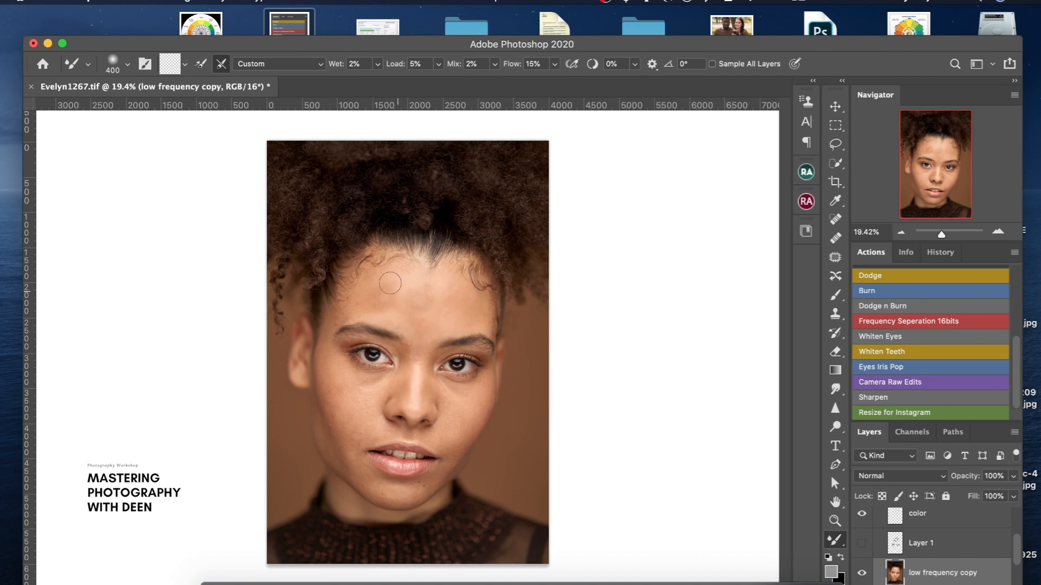
Step: Blend the forehead tones on the low frequency copy, varying the Mixer Brush size and finishing at 200 pixels
key("bracketleft")
key("bracketleft")
key("bracketleft")
key("bracketleft")
key("bracketleft")
key("bracketright")
key("bracketright")
key("bracketright")
key("bracketright")
key("bracketright")
key("bracketright")
key("bracketleft")
key("bracketleft")
key("bracketleft")
key("bracketleft")
key("bracketleft")
key("bracketleft")
key("bracketleft")
key("bracketleft")
key("bracketleft")
key("bracketright")
key("bracketright")
key("bracketright")
key("bracketright")
key("bracketright")
key("bracketleft")
Step: Compare the forehead blending before and after by toggling the low frequency copy's visibility
key("super+comma")
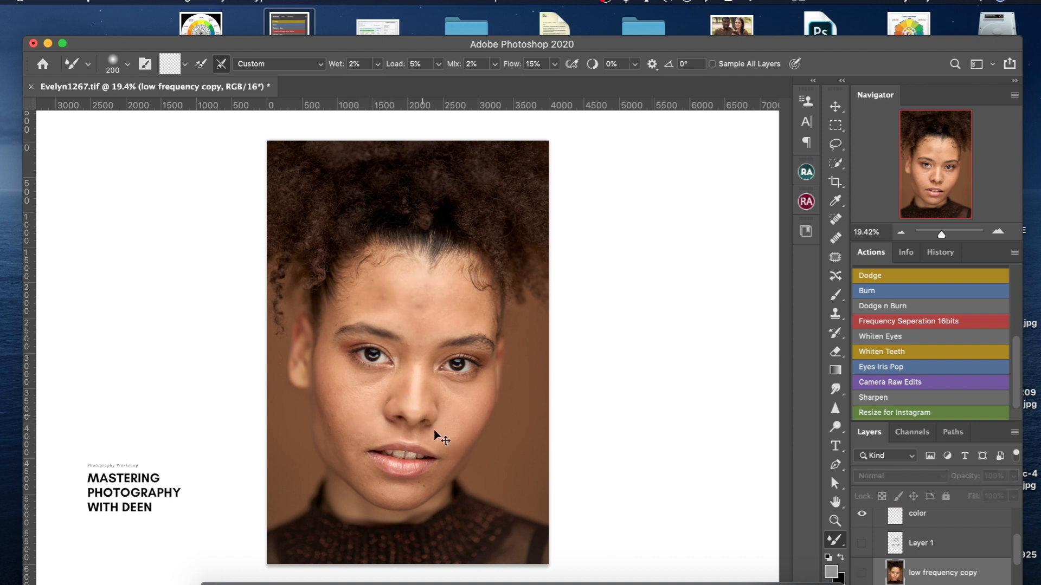
key("super+comma")
key("super+comma")
key("super+comma")
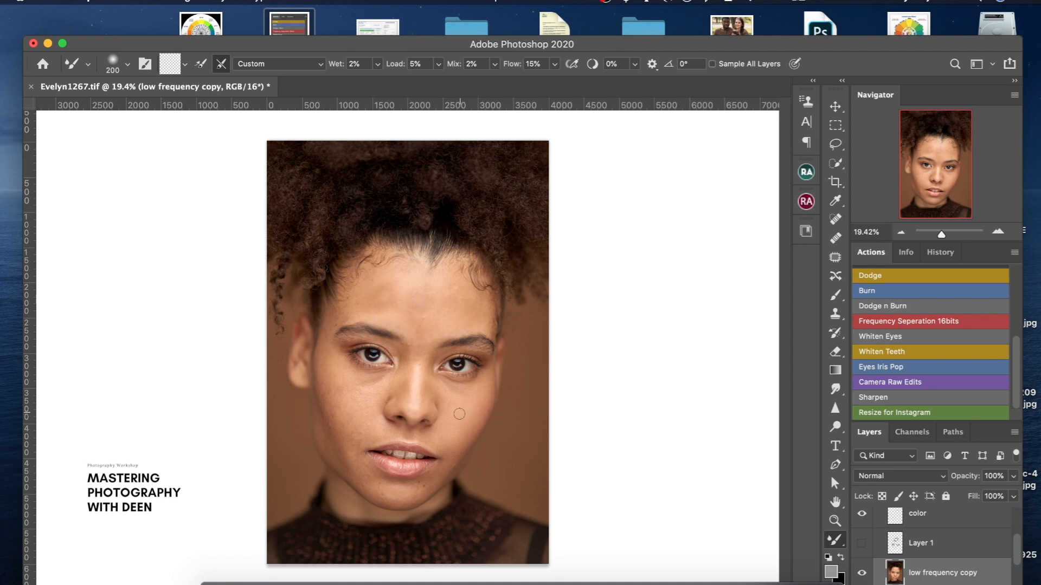
key("super+comma")
key("super+comma")
Step: Blend the cheek tones below the eye on the low frequency copy with a progressively smaller Mixer Brush
key("bracketleft")
key("bracketleft")
key("bracketleft")
key("bracketleft")
left_click_drag(360, 407, 363, 398)
key("bracketleft")
key("bracketleft")
key("bracketleft")
Step: Check the cheek blending against the unblended skin by toggling the low frequency copy's visibility
key("super+comma")
key("super+comma")
key("super+comma")
key("super+comma")
key("super+comma")
key("super+comma")
key("super+comma")
key("super+comma")
key("super+comma")
key("super+comma")
Step: Continue blending the facial tones on the low frequency copy, adjusting the Mixer Brush to 150 pixels
key("bracketleft")
key("bracketleft")
key("bracketright")
key("bracketright")
key("bracketright")
key("bracketright")
Step: Compare the blended face with the unblended version and review it against the guide marks on Layer 1
key("super+comma")
key("super+comma")
key("super+comma")
key("super+comma")
left_click(862, 543)
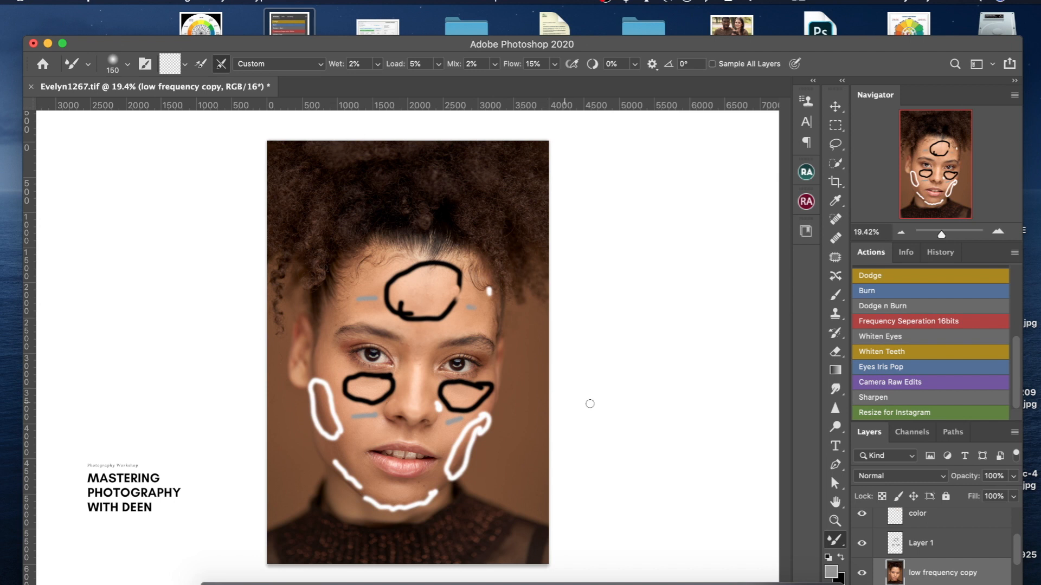
left_click_drag(1019, 551, 1021, 525)
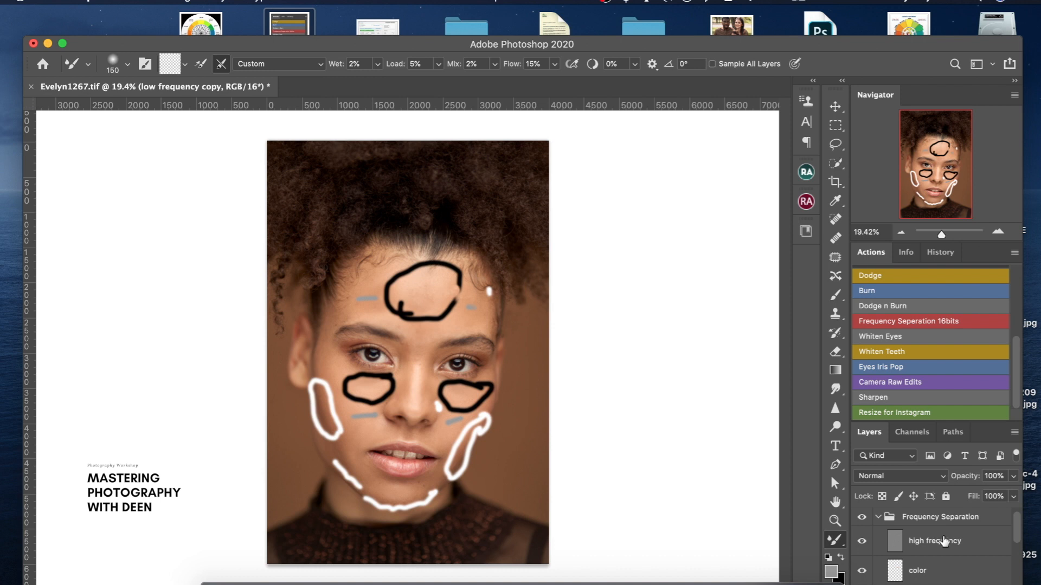
mouse_move(1013, 528)
left_mouse_down()
mouse_move(1015, 543)
mouse_move(1017, 528)
left_mouse_up()
left_click(862, 546)
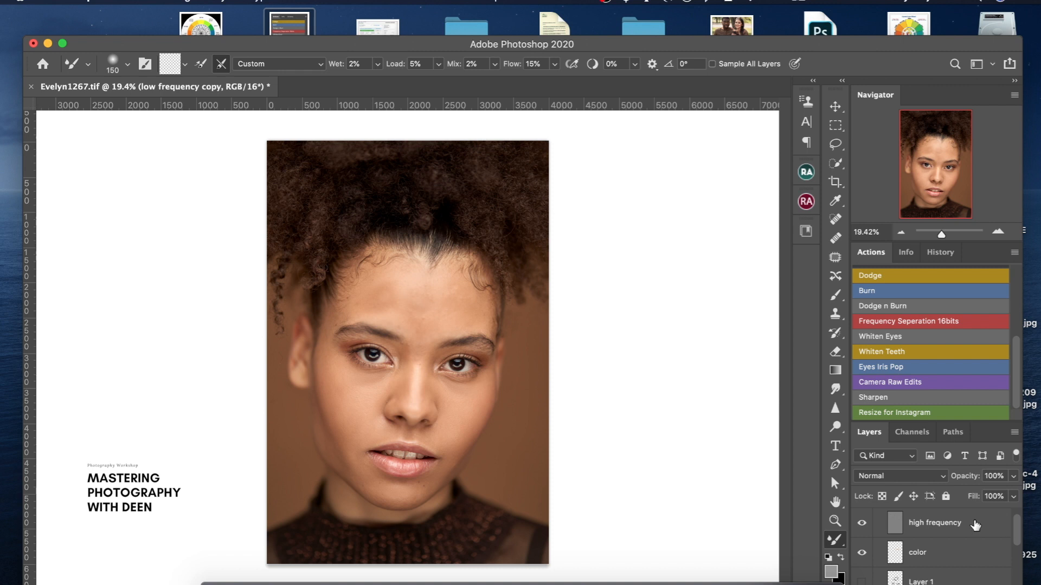
Step: Heal the spot just above the brows on the high frequency layer with the Healing Brush, sampling nearby forehead skin
left_click(898, 521)
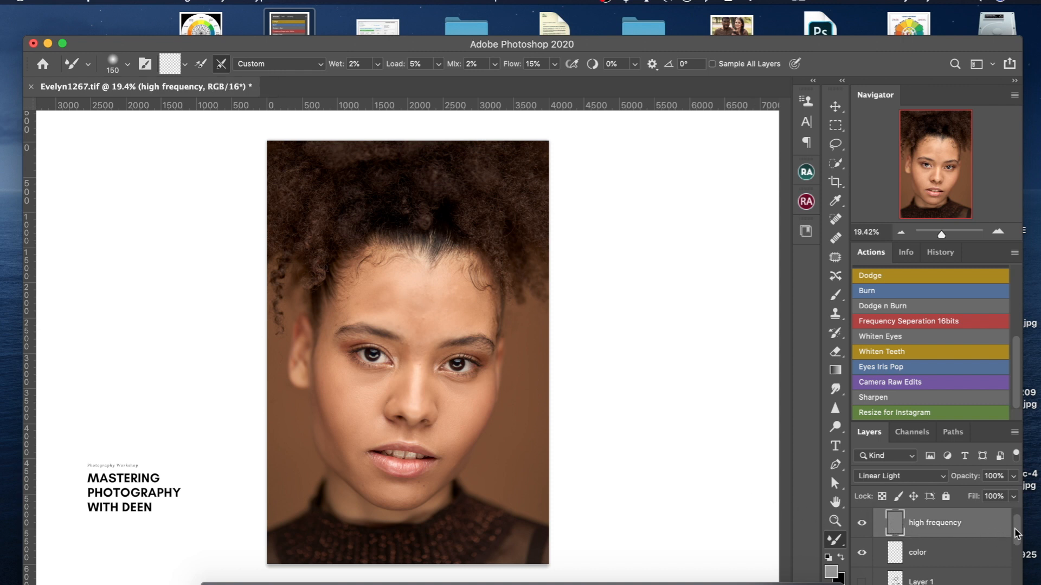
left_click_drag(1015, 535, 1017, 528)
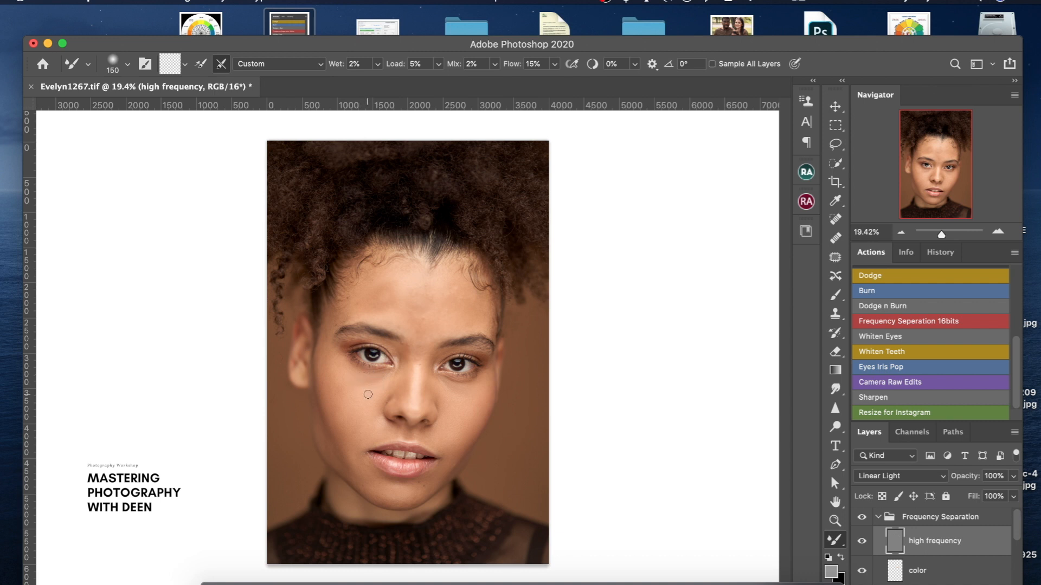
key("j")
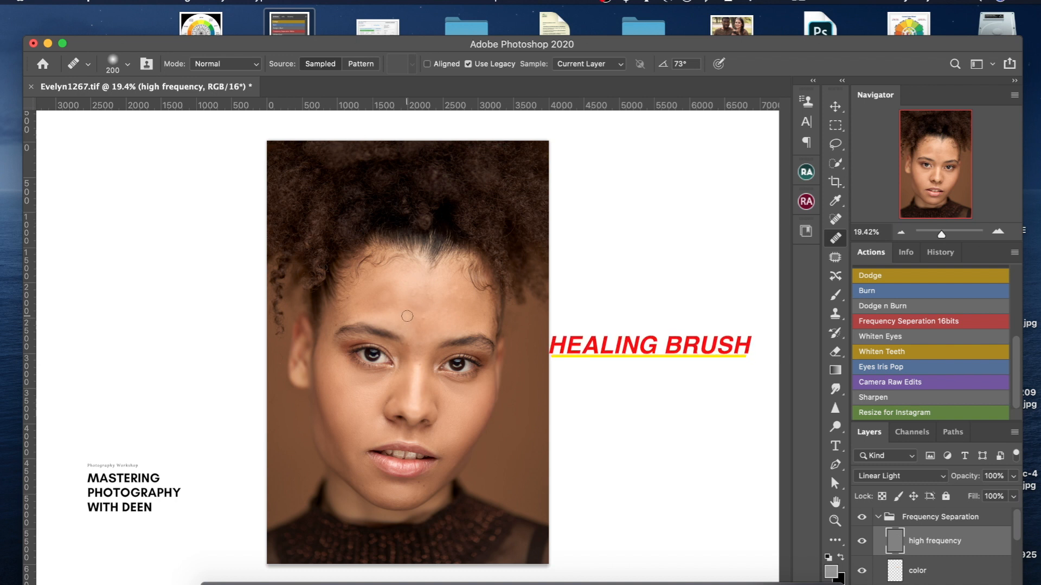
left_click(410, 314, "alt")
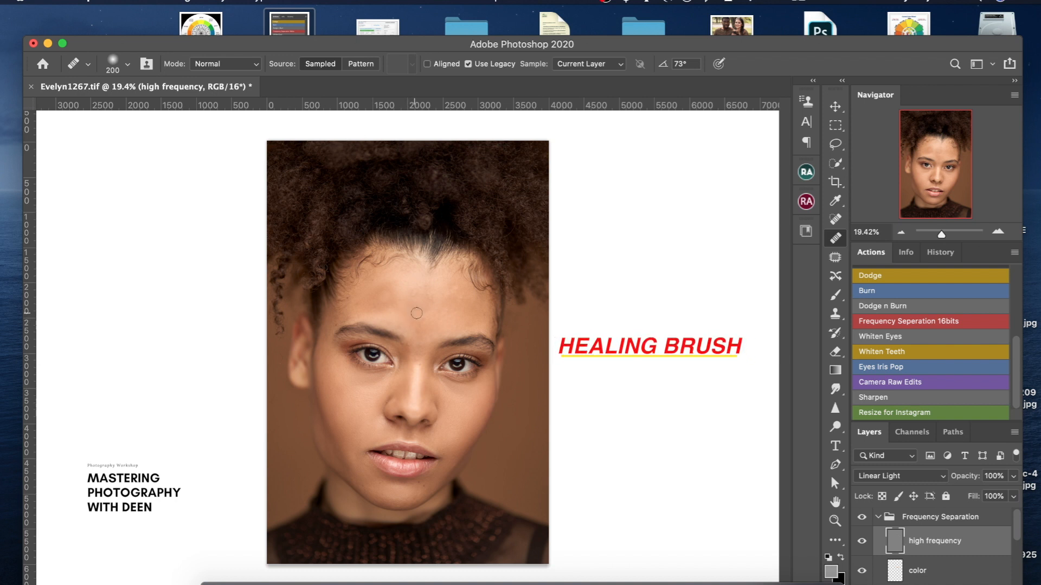
left_click(423, 319)
left_click(412, 316, "alt")
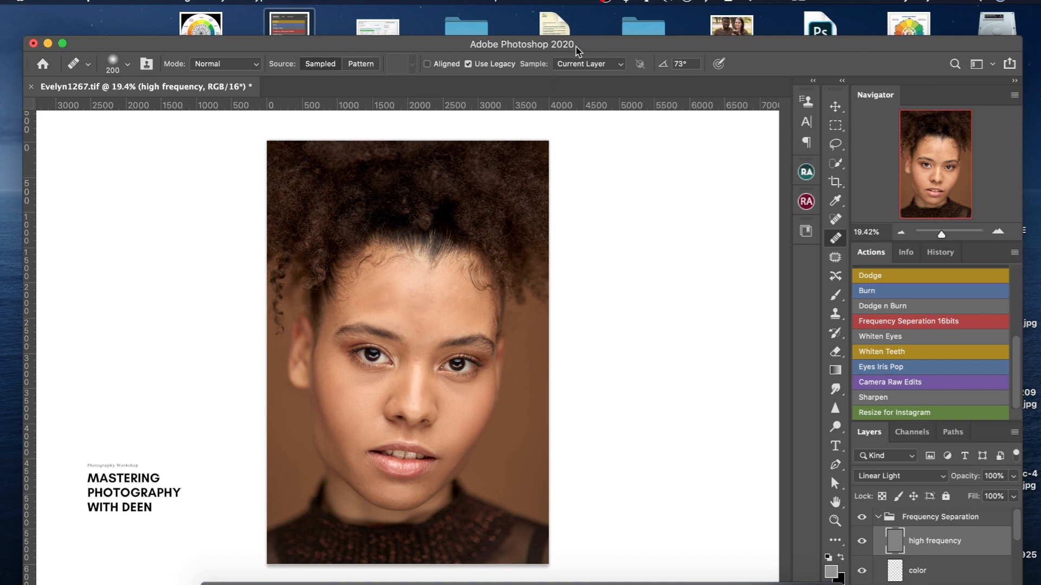
Step: Set the Healing Brush to sample only the current layer and reduce its size to 100 pixels
left_click(579, 65)
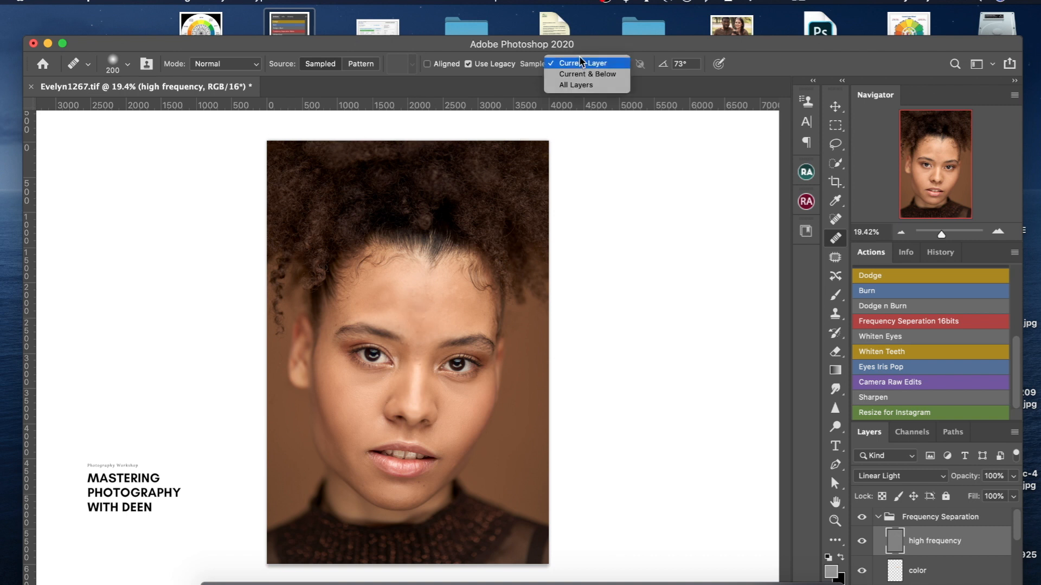
left_click(581, 63)
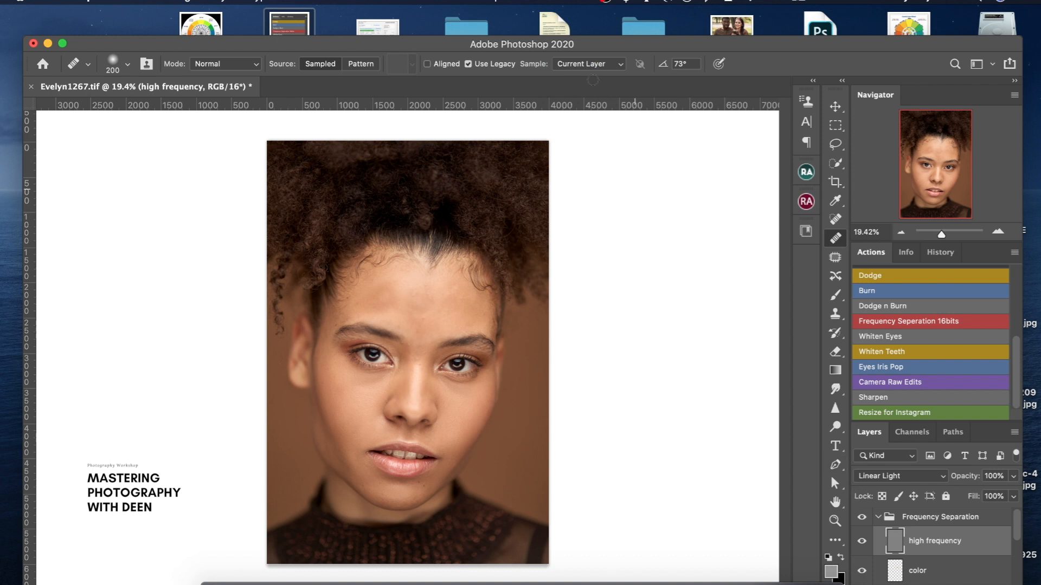
left_click(573, 64)
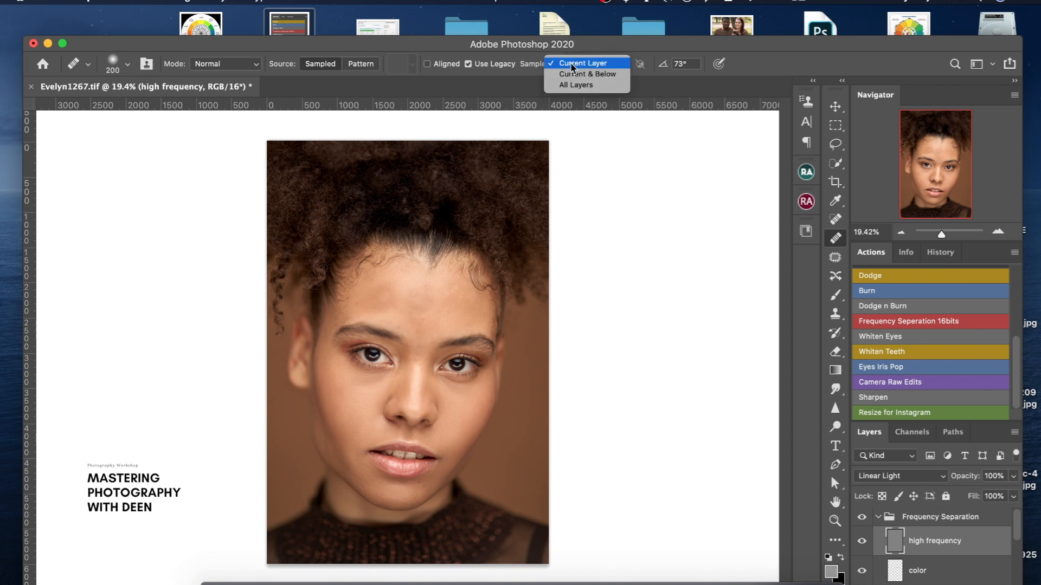
left_click(572, 62)
left_click(127, 66)
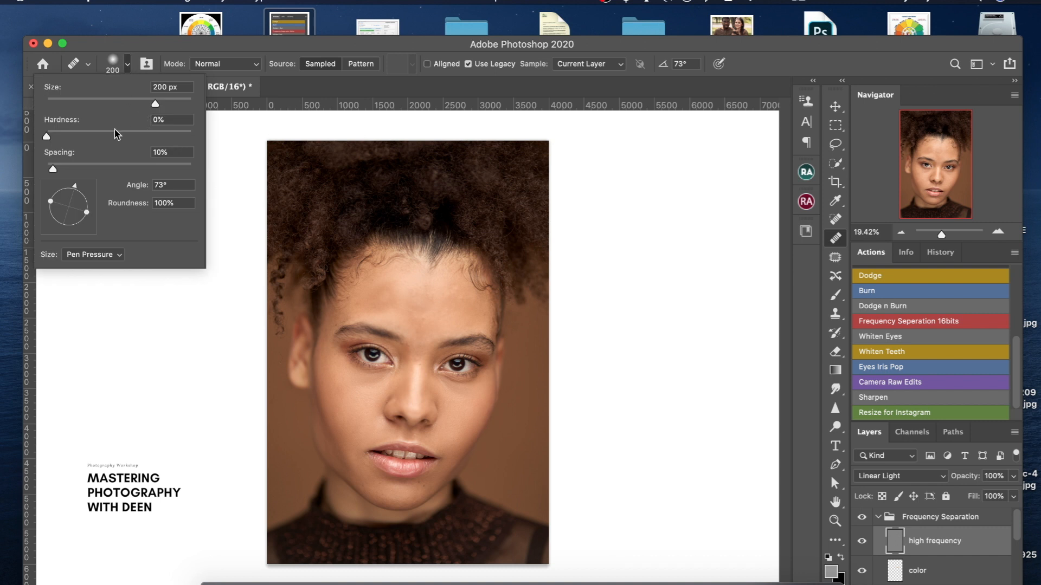
left_click(126, 65)
key("bracketleft")
key("bracketleft")
key("bracketleft")
key("bracketleft")
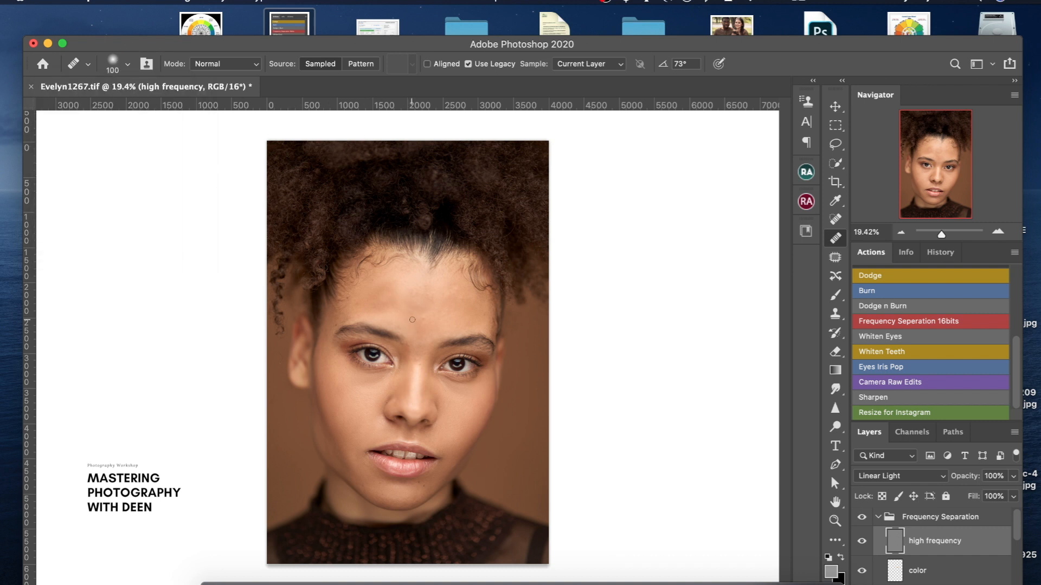
Step: Heal the texture in the lower middle of the forehead with a slightly larger Healing Brush, resampling nearby skin
left_click(417, 314, "alt")
key("bracketright")
key("bracketright")
left_click(413, 316, "alt")
left_click_drag(423, 317, 427, 317)
left_click(408, 311, "alt")
left_click(407, 311, "alt")
left_click(406, 309, "alt")
left_click(403, 313, "alt")
left_click(427, 299, "alt")
Step: Heal the blemish on the chin using clean skin sampled from the chin area
left_click(448, 410, "alt")
left_click(406, 491, "alt")
left_click(423, 487)
Step: Heal the marks on the cheek beside the nose and at the temple with a smaller Healing Brush
key("bracketleft")
left_click(369, 396, "alt")
left_click_drag(383, 409, 382, 411)
left_click(377, 401, "alt")
left_click(364, 410)
left_click(328, 323, "alt")
left_click(335, 341)
Step: Enlarge the Healing Brush and heal the remaining texture spots on the middle and upper forehead
key("bracketright")
key("bracketright")
left_click(404, 312, "alt")
left_click(422, 316)
left_click(424, 286)
left_click(448, 304, "alt")
left_click(452, 290)
left_click(443, 307, "alt")
left_click(452, 293)
Step: Heal the bridge of the nose, the outer forehead above the brow and the lower middle of the forehead
left_click(415, 374, "alt")
left_click(419, 348)
left_click(442, 402, "alt")
left_click(479, 319)
left_click(483, 315)
left_click(386, 300, "alt")
left_click(418, 315)
left_click(422, 318)
left_click(422, 318)
Step: Delete the guide layer Layer 1 above the low frequency copy
left_click_drag(1015, 526, 1017, 530)
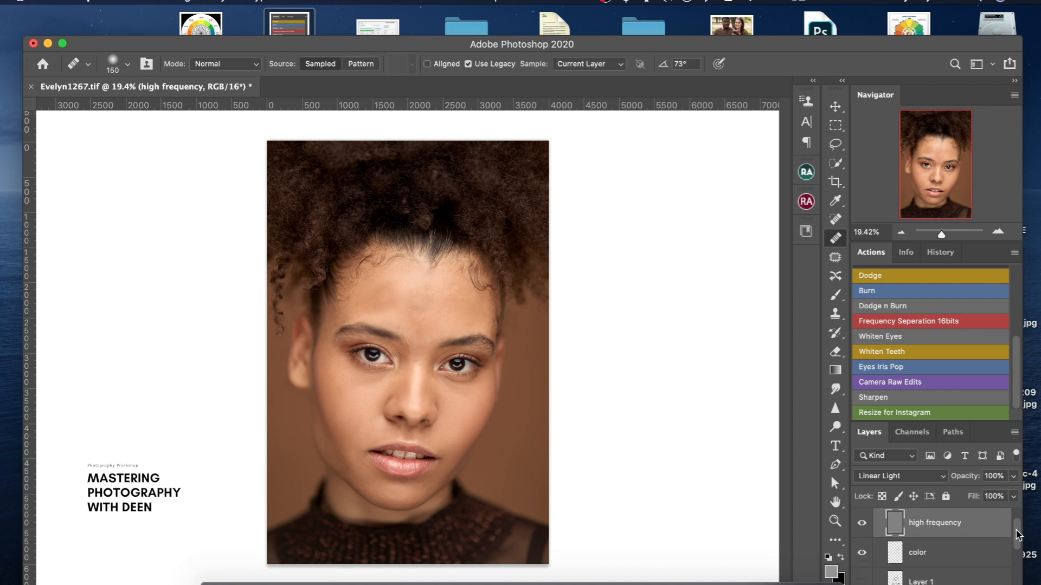
left_click_drag(1017, 537, 1016, 539)
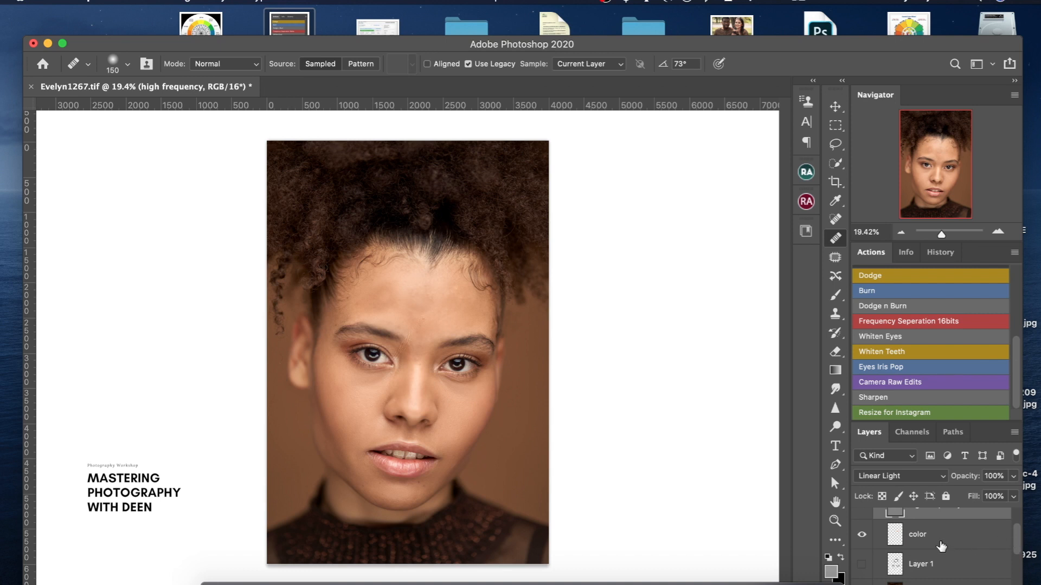
left_click_drag(1013, 540, 1015, 552)
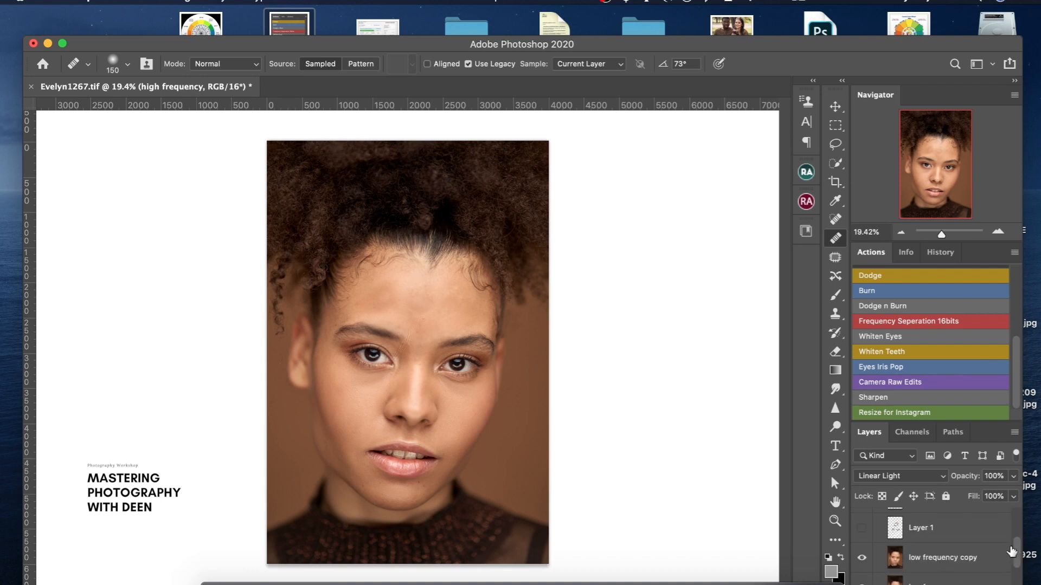
left_click(893, 560)
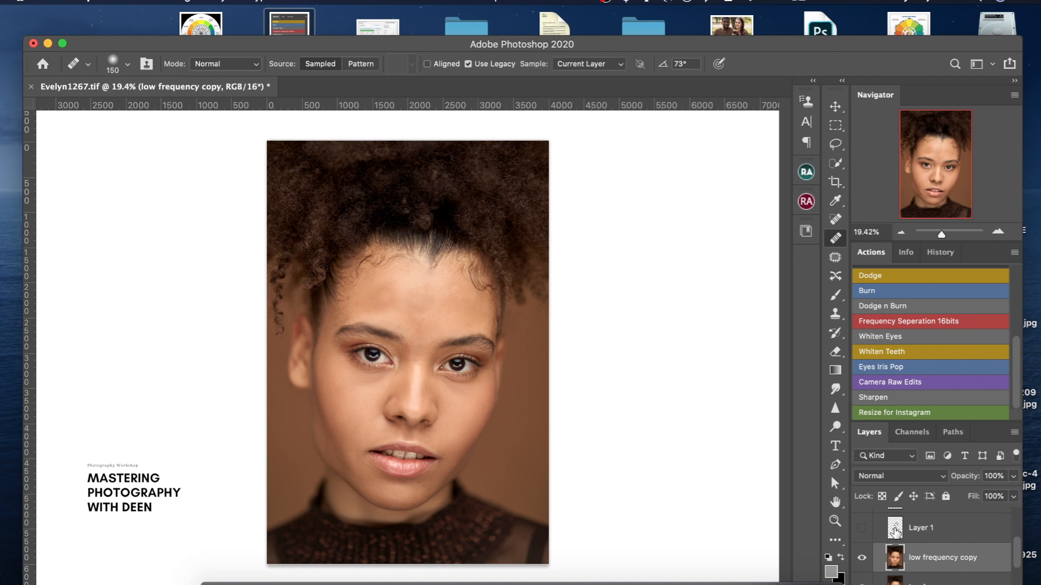
left_click(895, 532)
key("BackSpace")
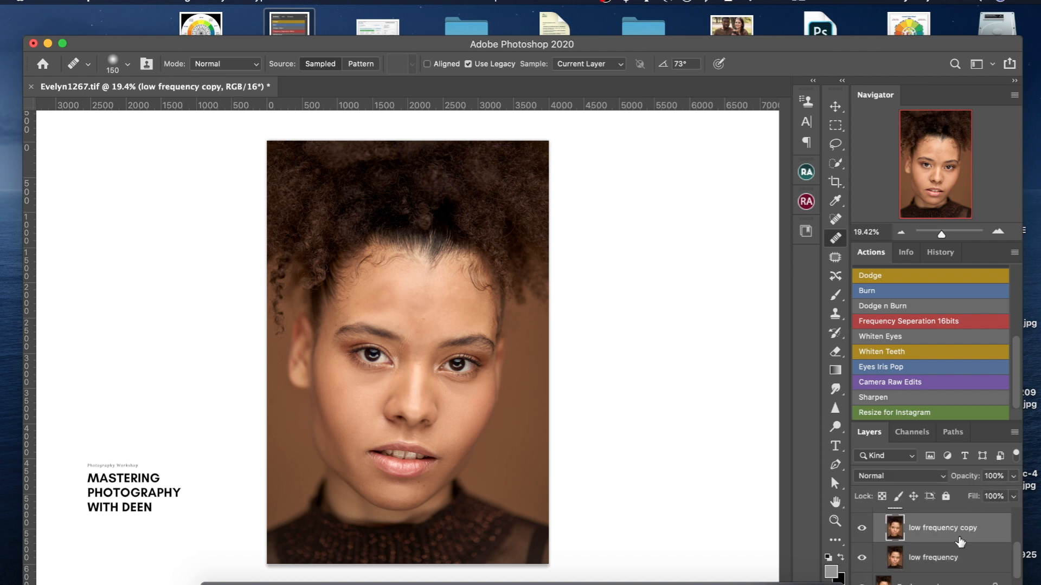
Step: Look through the frequency separation layers and compare the retouch with and without the low frequency copy
left_click_drag(1018, 556, 1019, 530)
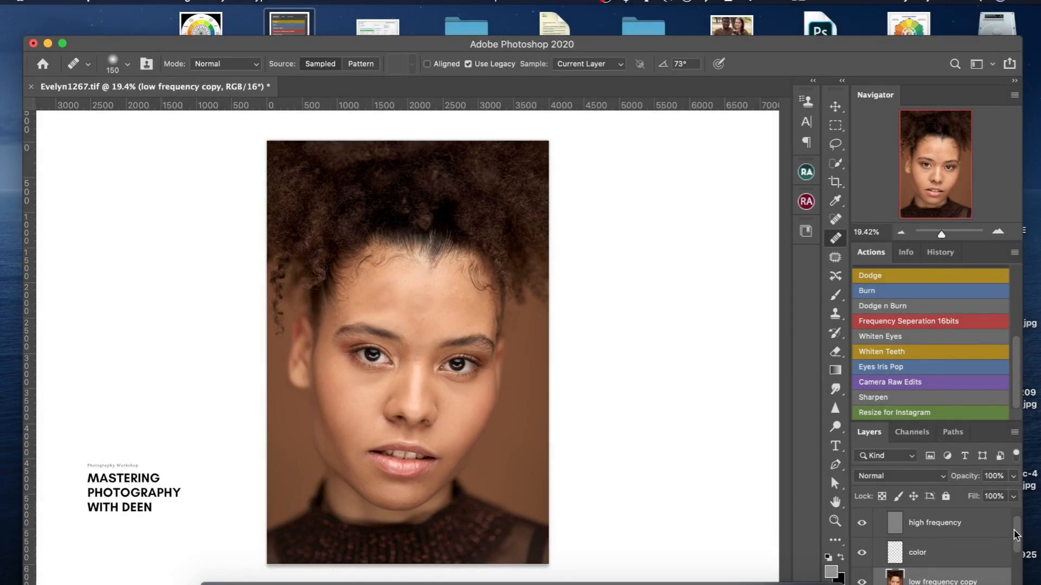
scroll(1017, 536, "down", 1)
left_click(939, 539)
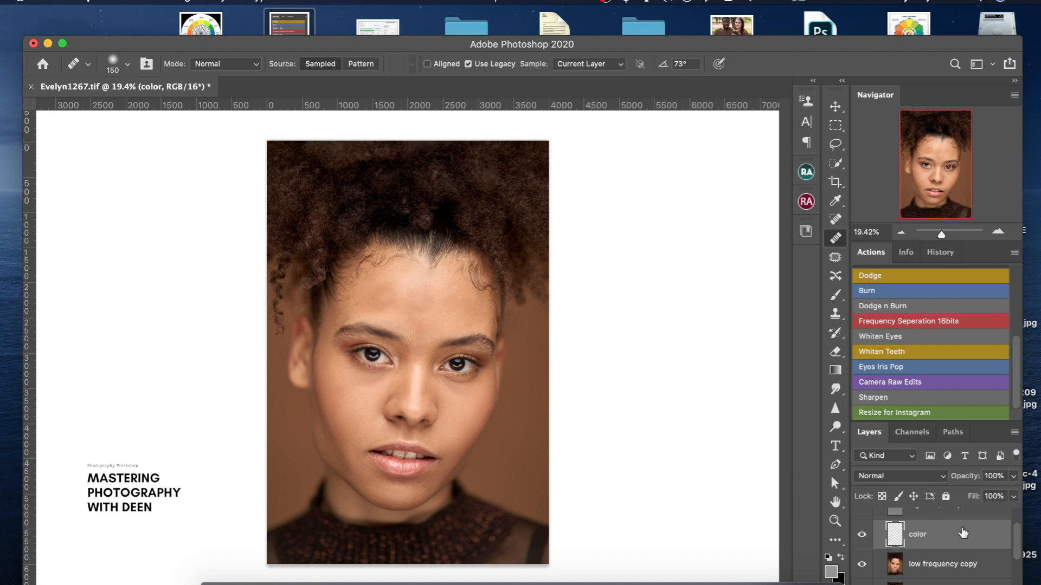
scroll(1011, 547, "down", 1)
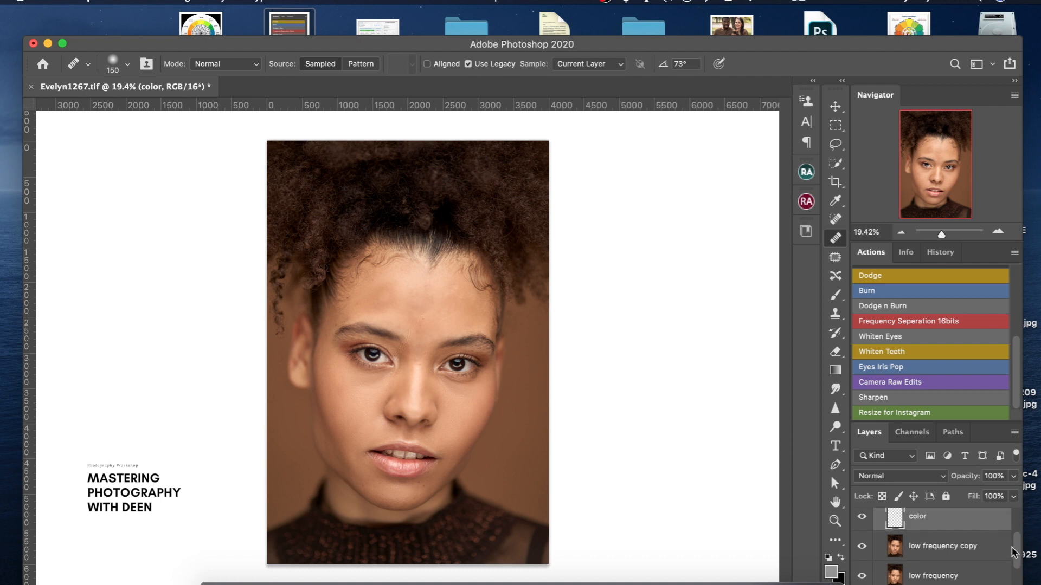
left_click(960, 548)
scroll(1013, 555, "down", 1)
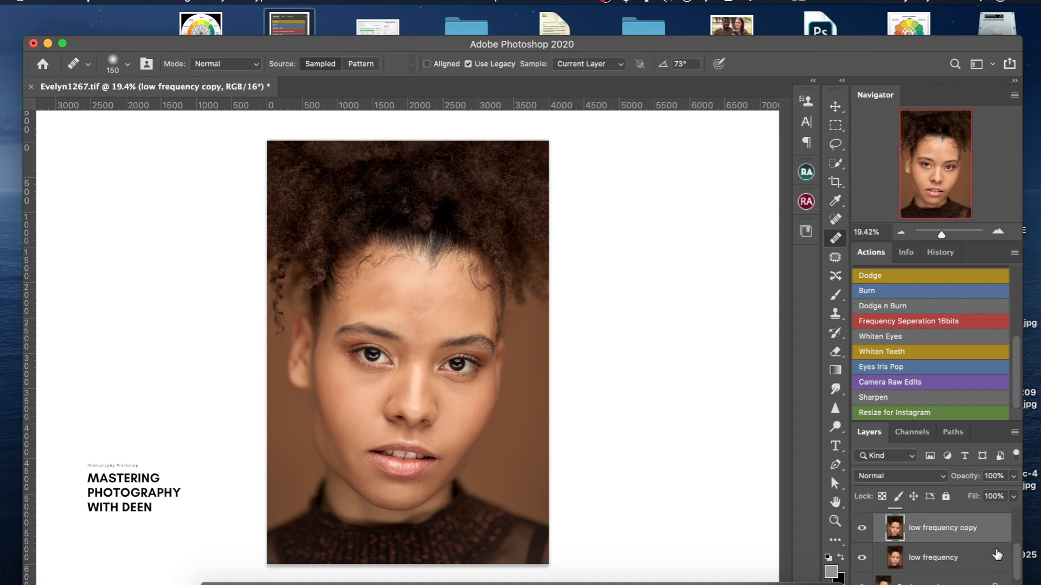
left_click(862, 532)
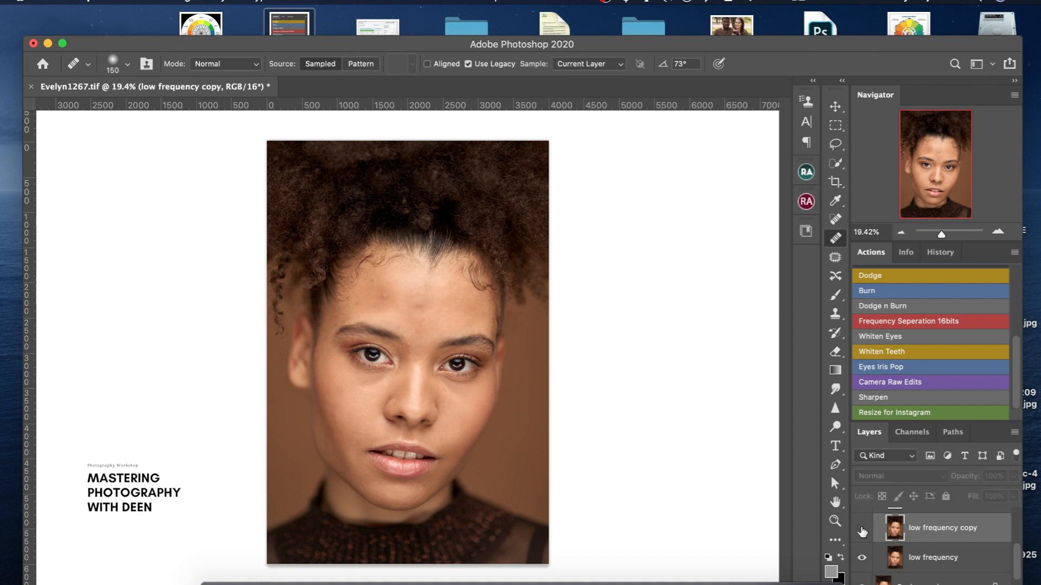
left_click(862, 533)
left_click(859, 534)
left_click(857, 533)
left_click(858, 531)
left_click(860, 530)
left_click(858, 530)
left_click(859, 528)
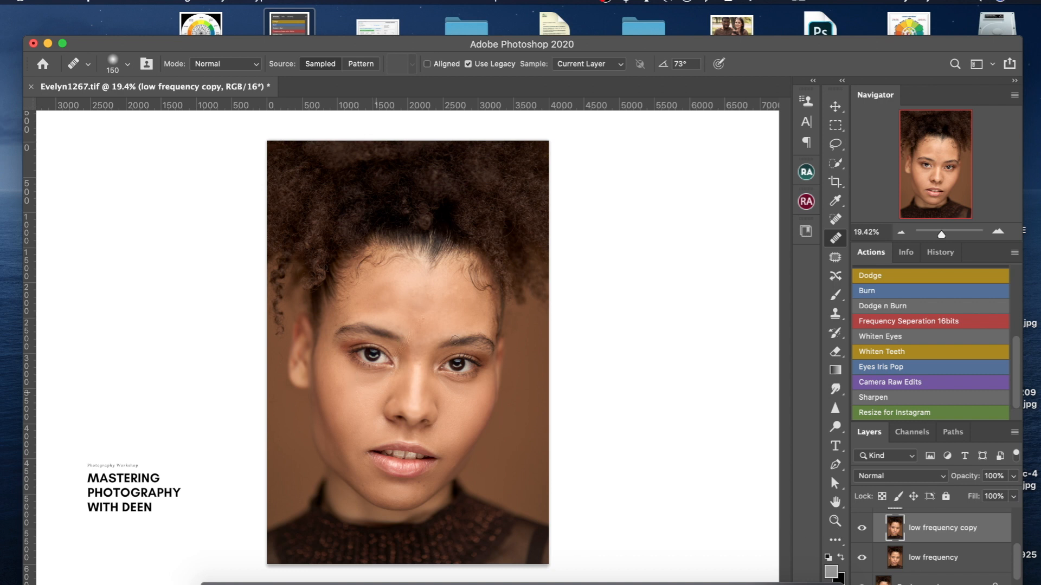
scroll(1016, 558, "down", 2)
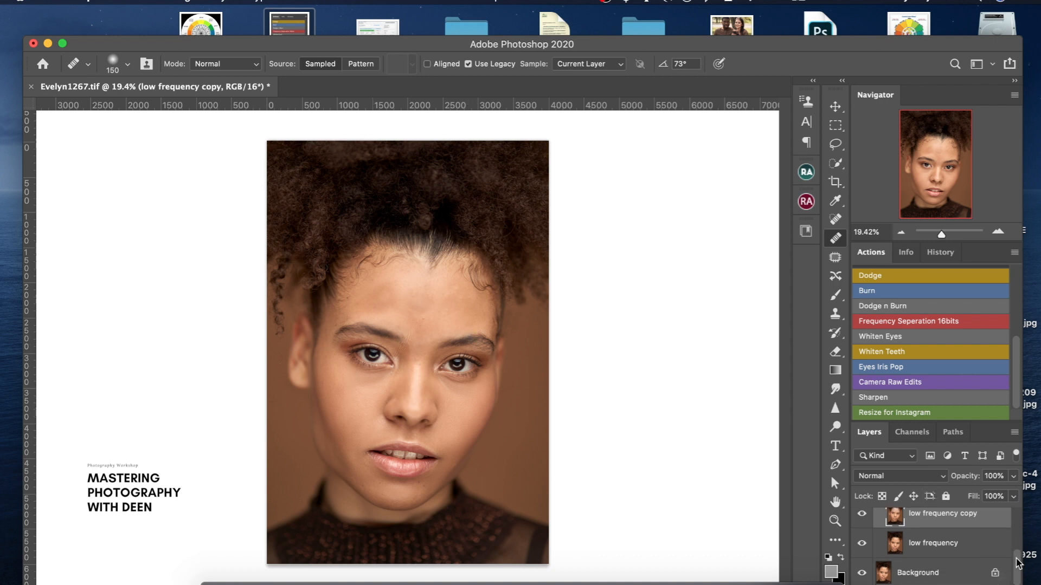
scroll(1016, 558, "up", 3)
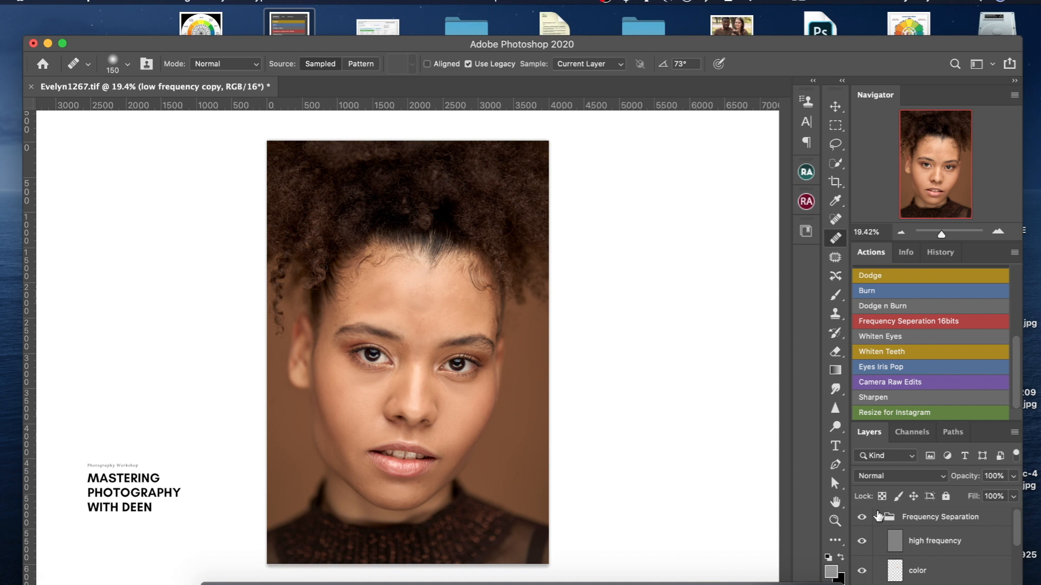
Step: Collapse the Frequency Separation group and run the Sharpen action to add a masked sharpening layer above it
left_click(878, 516)
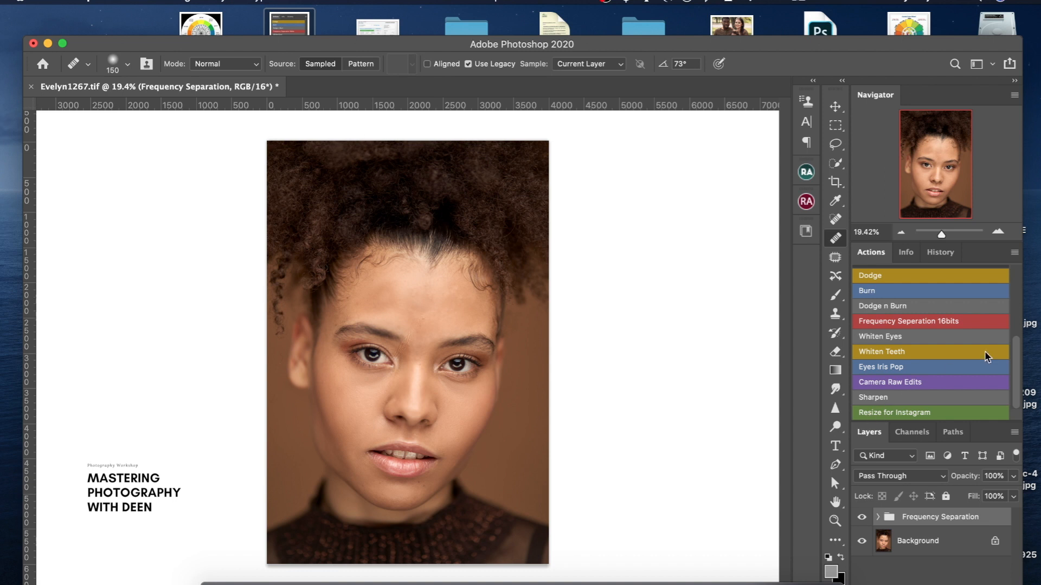
scroll(1018, 358, "up", 1)
scroll(1018, 358, "down", 1)
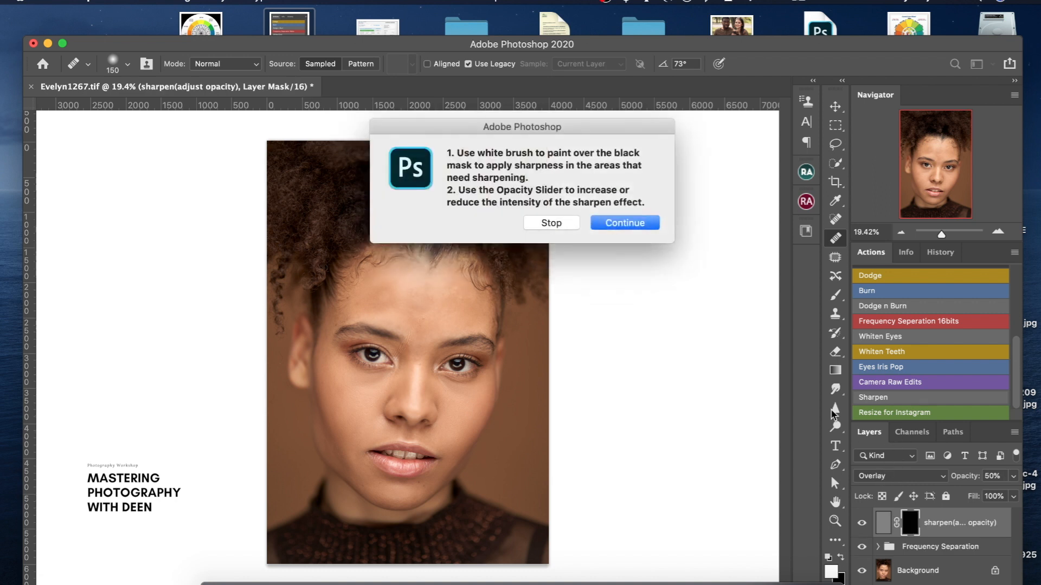
left_click(639, 224)
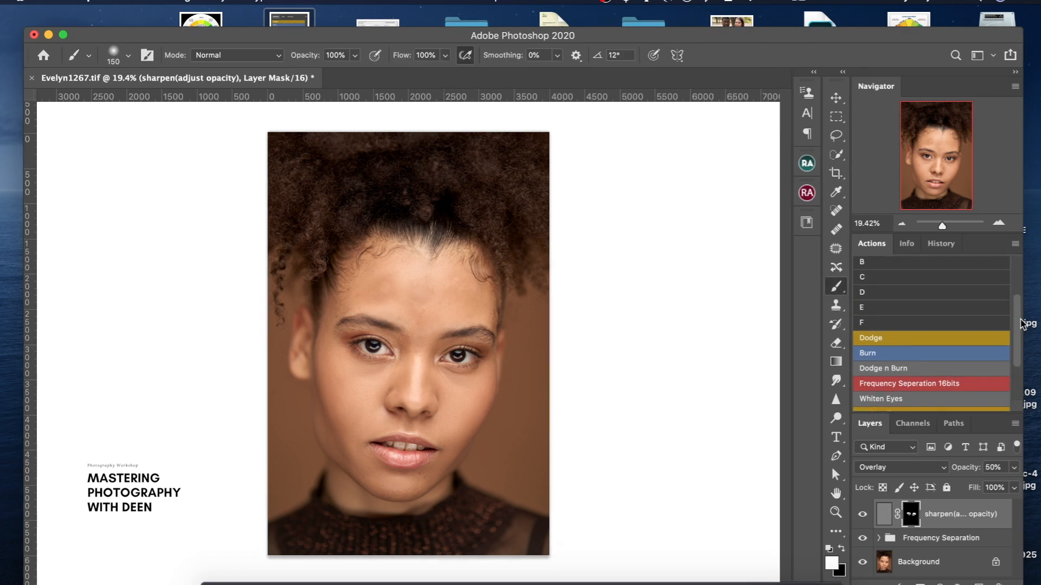
Step: Look through the list of retouching actions and check that the image mode is 16 Bits/Channel
scroll(942, 330, "up", 3)
scroll(942, 330, "down", 5)
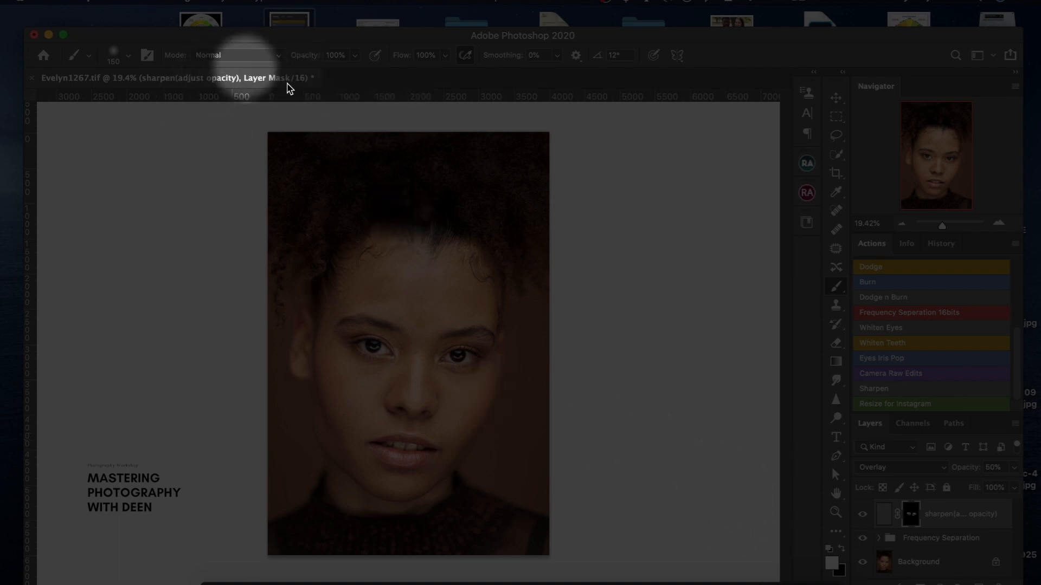
left_click(178, 3)
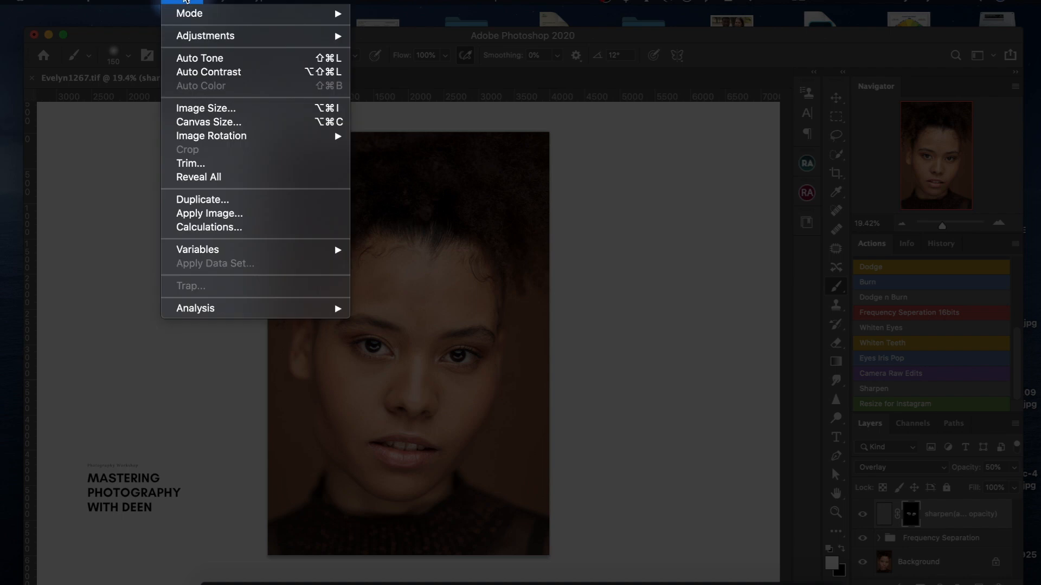
mouse_move(266, 15)
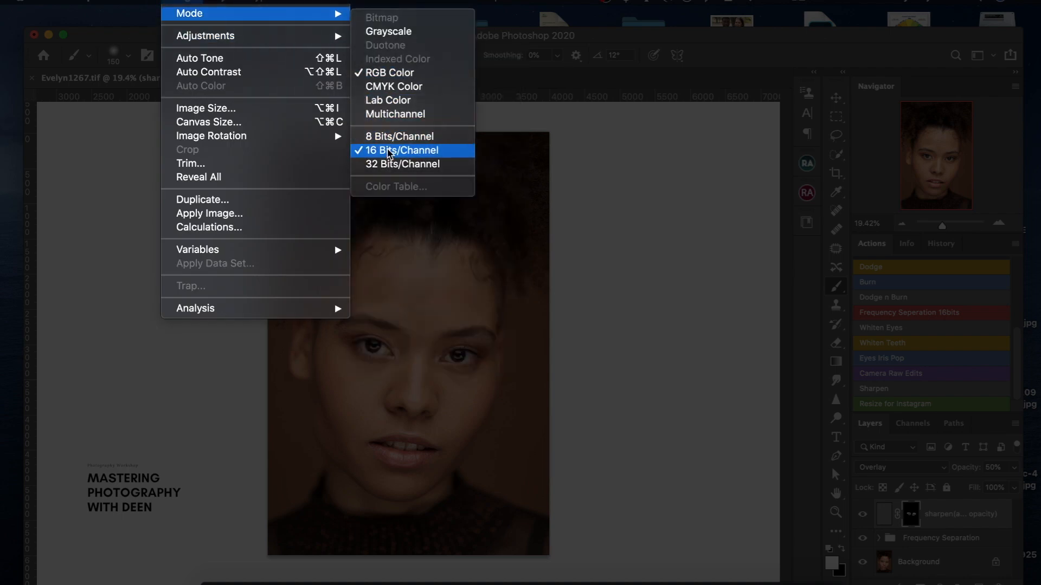
left_click(393, 150)
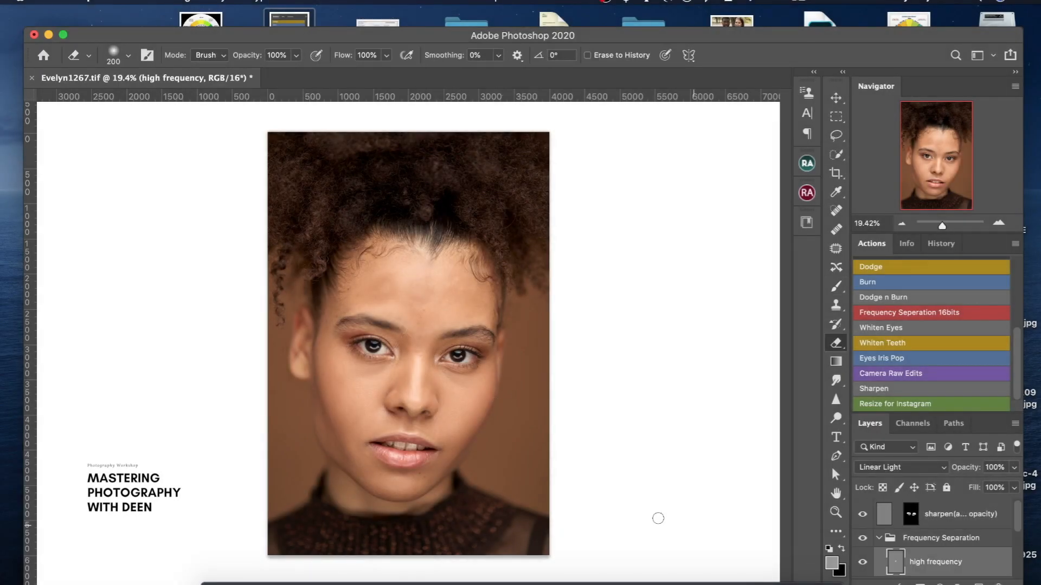
Step: Collapse the Frequency Separation group and compare the whole portrait with the group hidden and shown
left_click_drag(637, 39, 634, 29)
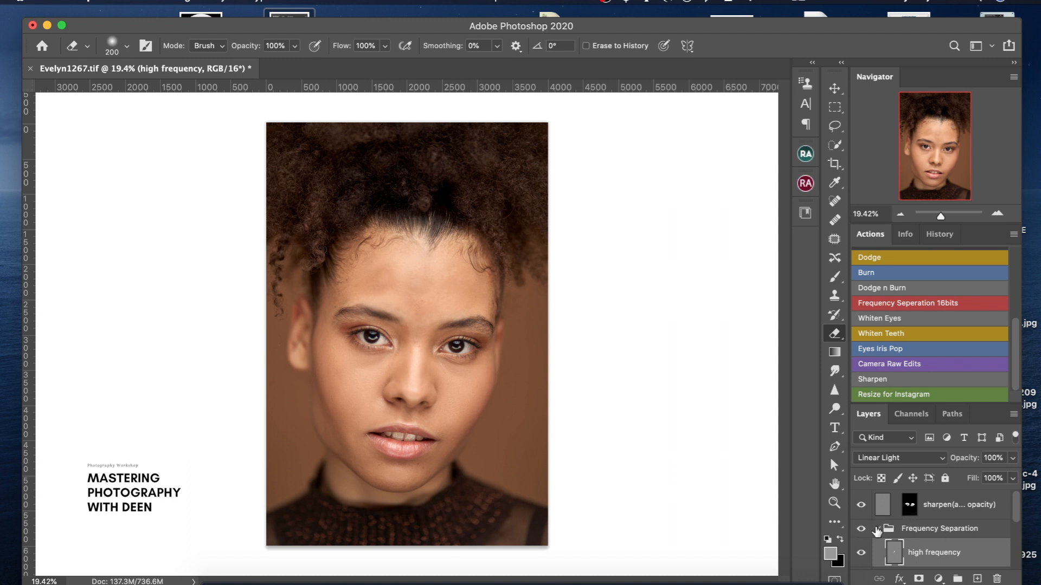
left_click(877, 528)
left_click(860, 529)
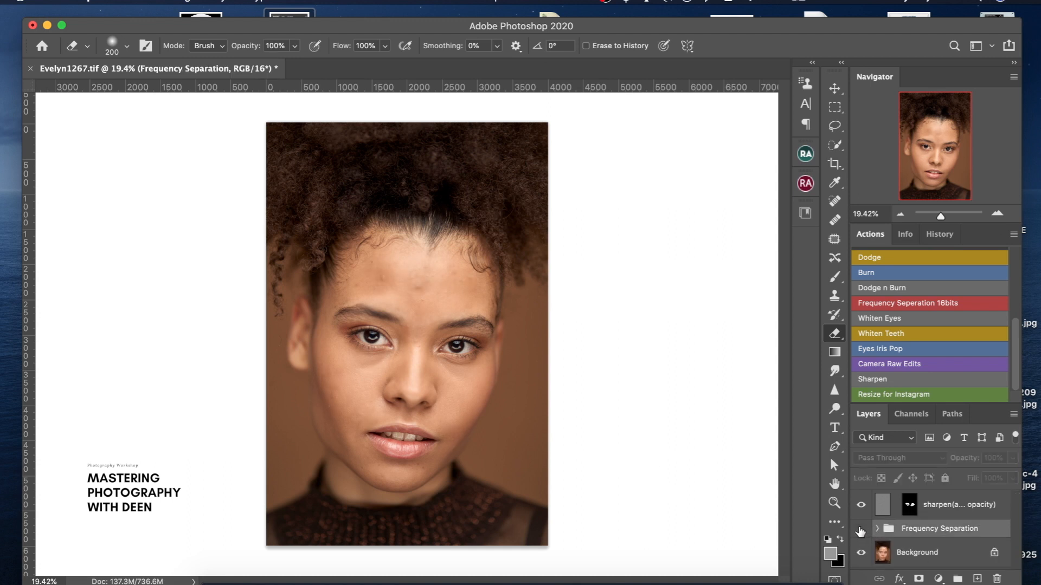
left_click(861, 529)
left_click(860, 529)
left_click(860, 529)
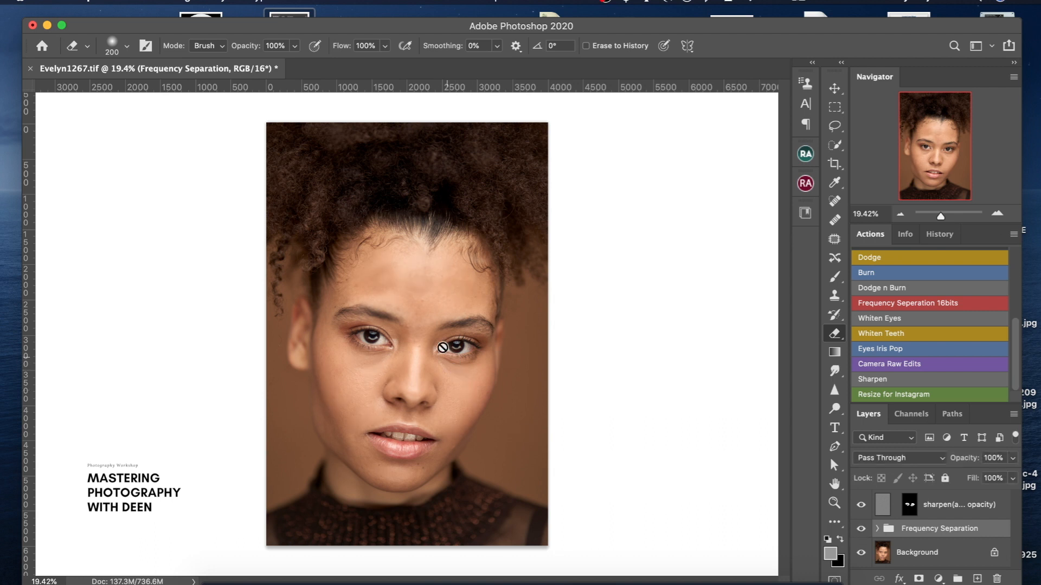
Step: Examine the cheeks, nose and mouth close up, comparing the skin with and without the Frequency Separation group
key("z")
left_click_drag(443, 311, 480, 382)
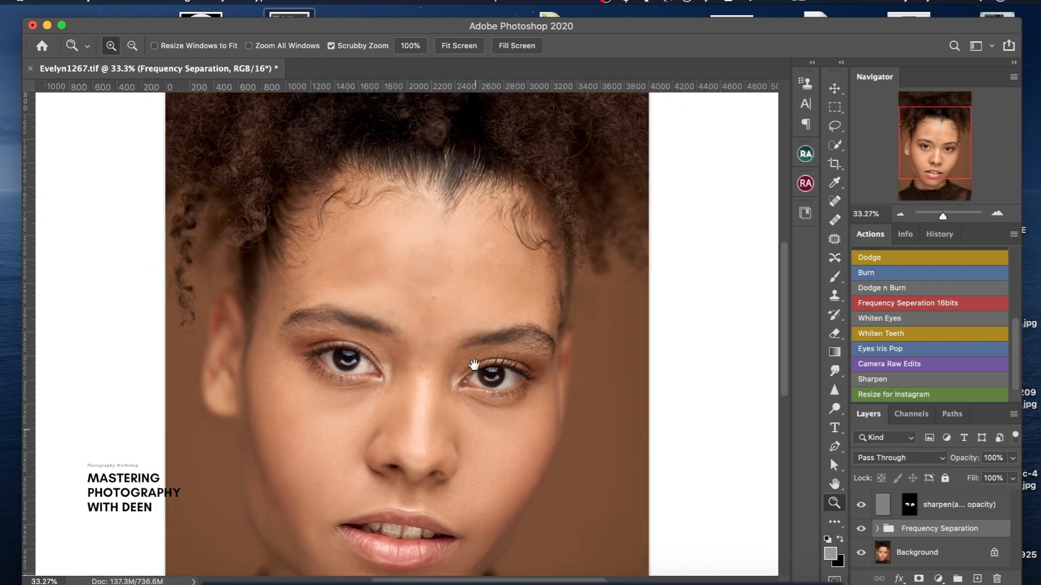
scroll(471, 352, "down", 5)
left_click_drag(475, 325, 485, 349)
key("super+equal")
key("super+equal")
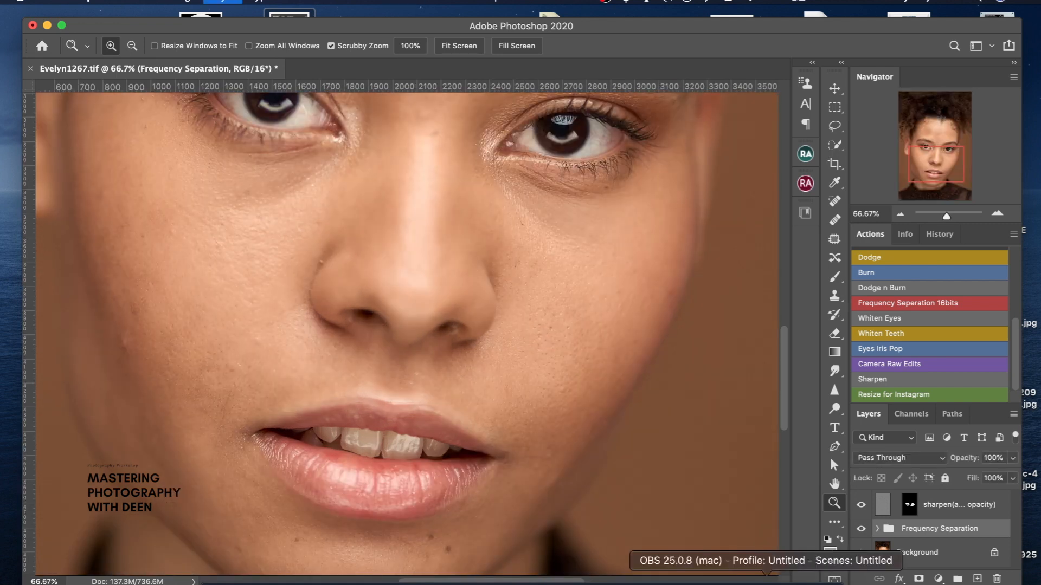
key("super+comma")
key("super+comma")
key("super+comma")
key("super+comma")
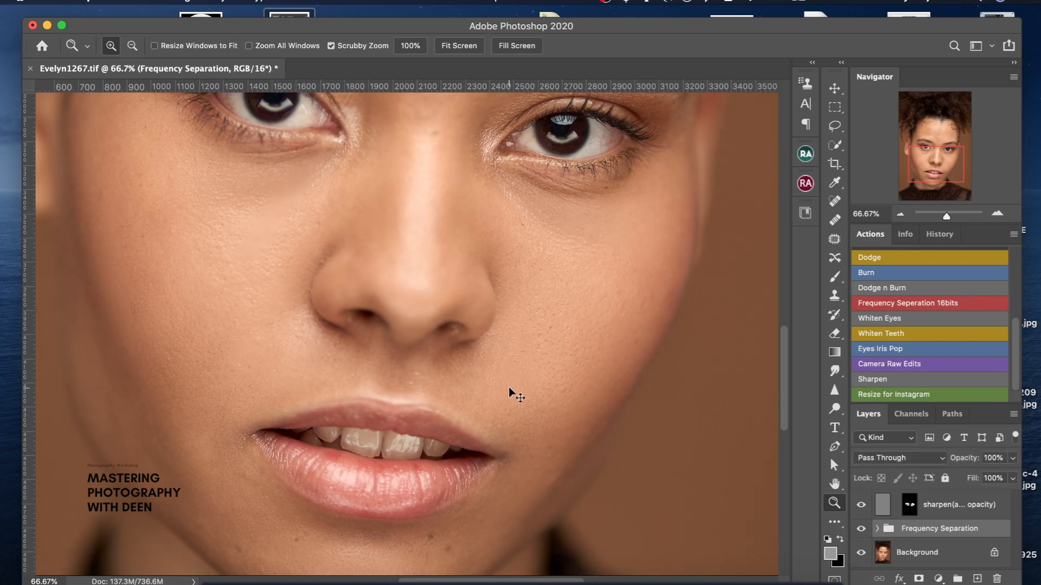
key("super+0")
scroll(466, 307, "down", 4)
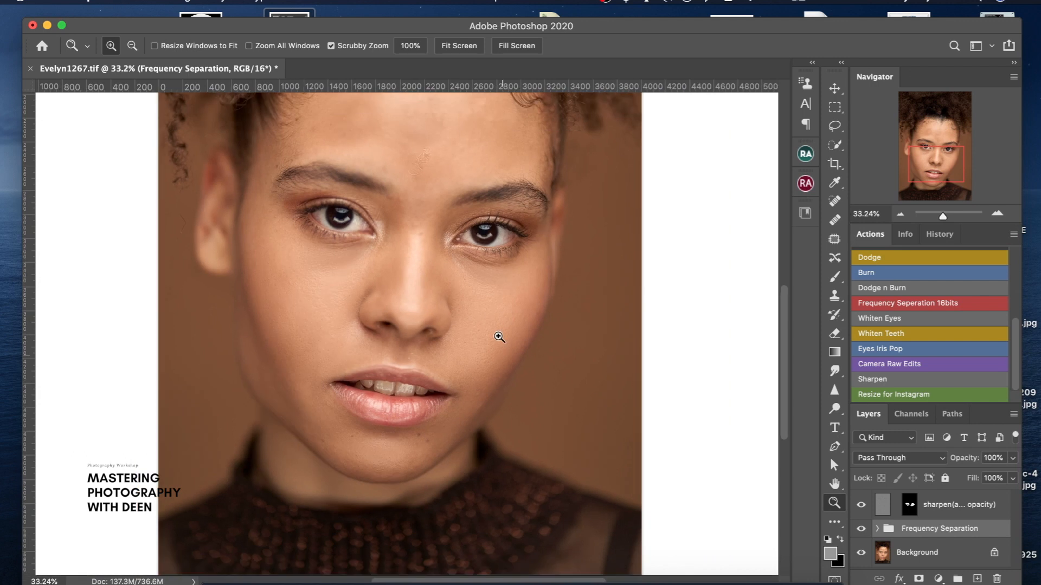